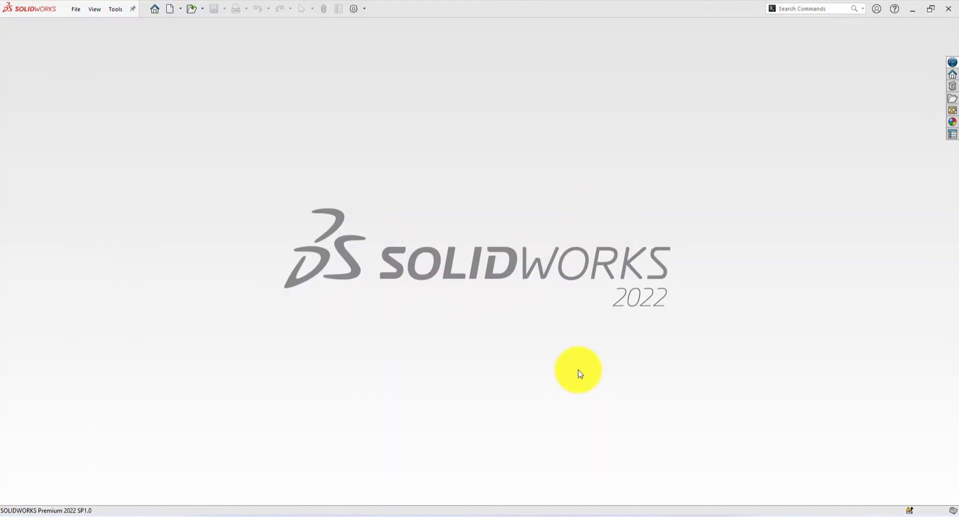
# Create a new part document from the Part template.
pyautogui.click(578, 371)
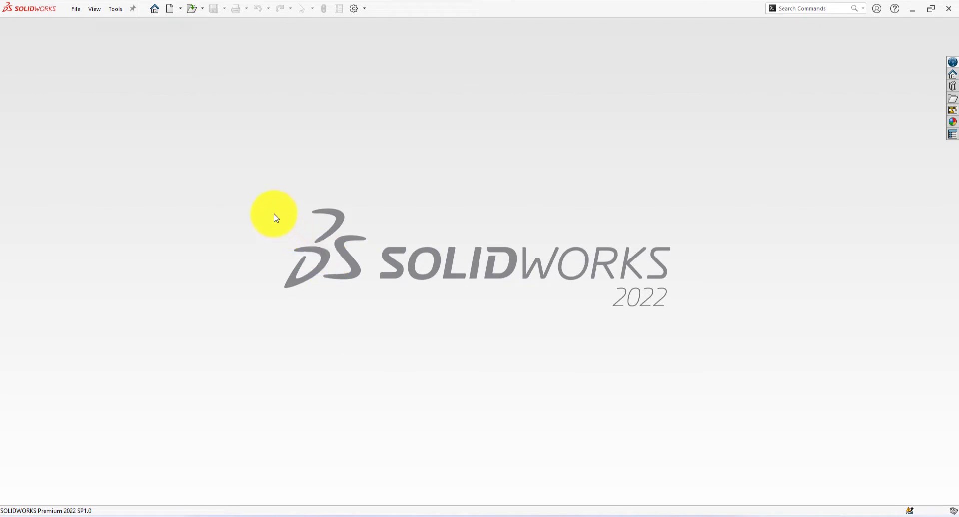
pyautogui.click(171, 10)
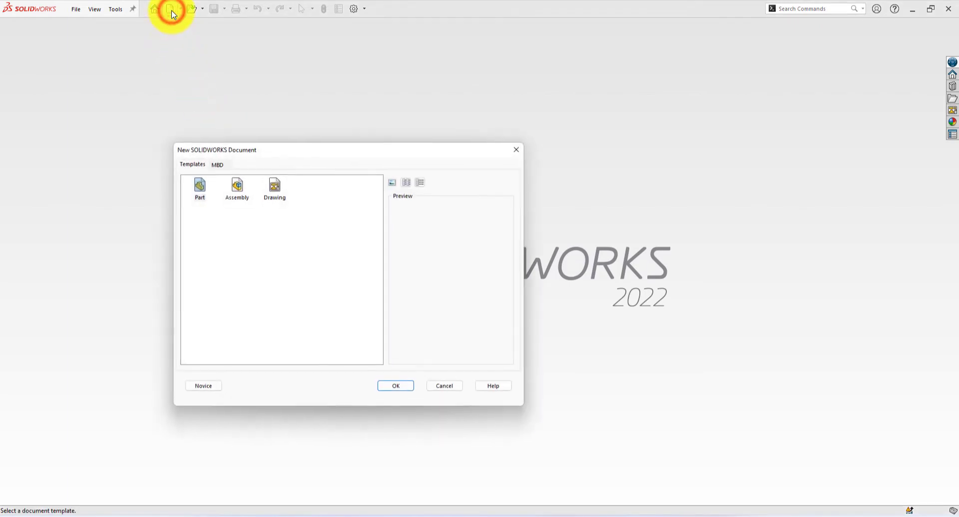
pyautogui.click(199, 187)
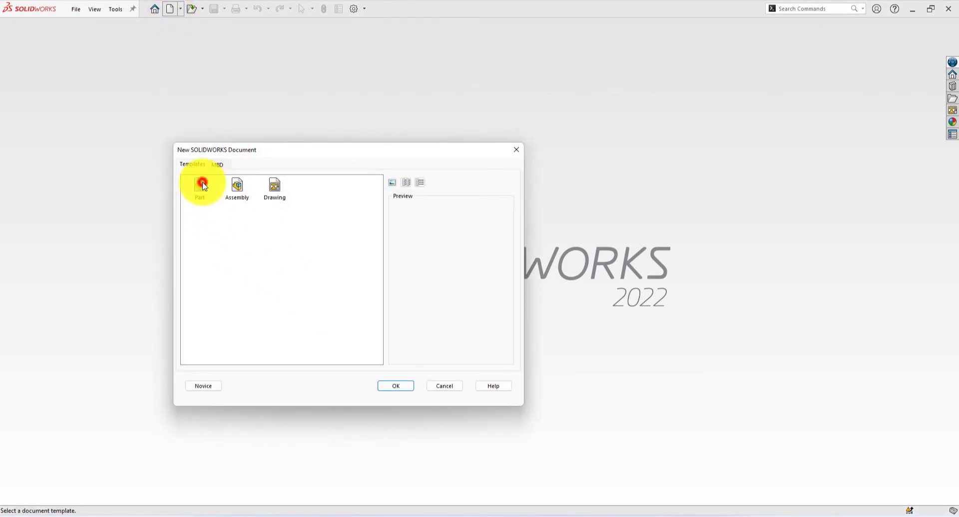
pyautogui.click(402, 387)
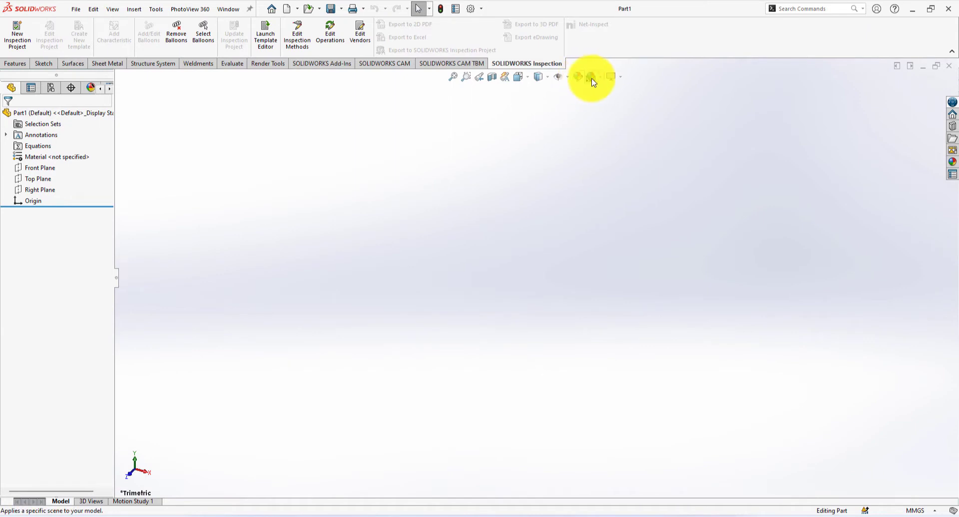
# Apply a plain white scene and assign Brass as the part's material.
pyautogui.click(604, 78)
pyautogui.click(610, 101)
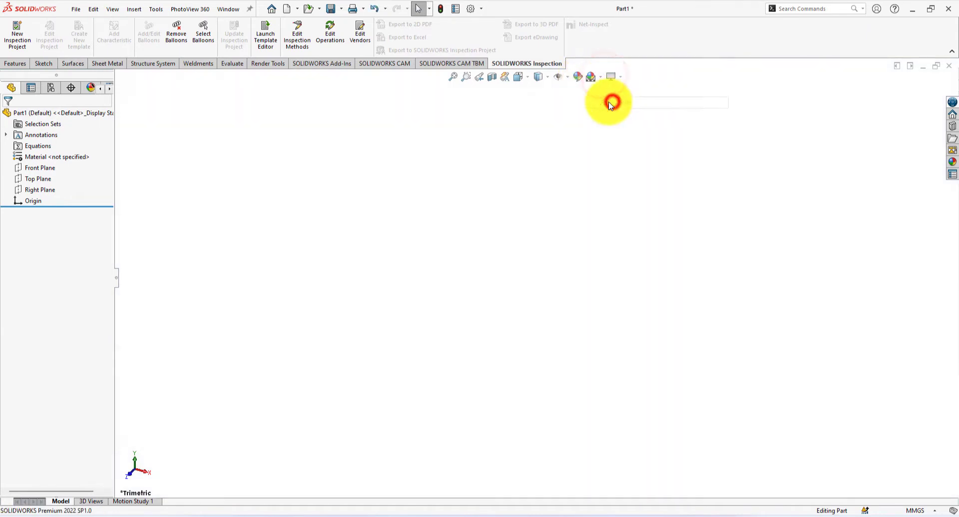
pyautogui.rightClick(61, 160)
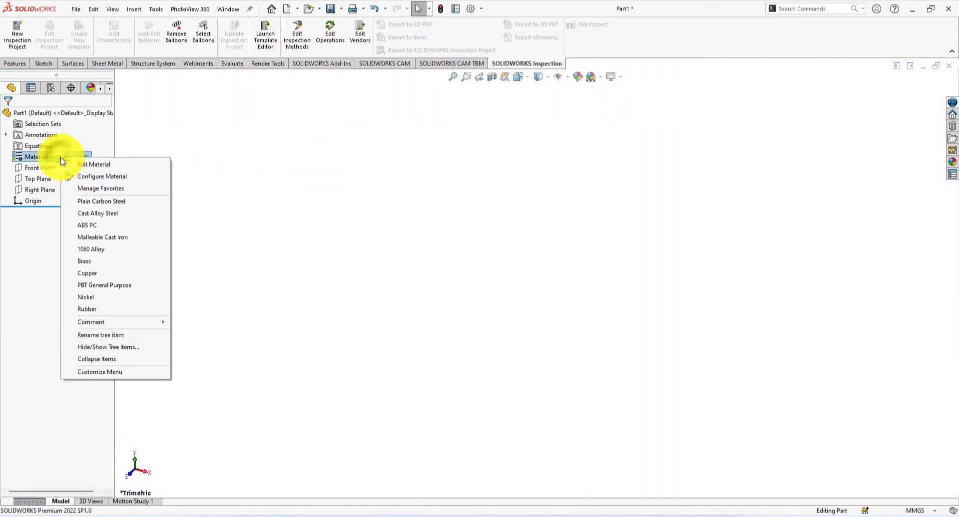
pyautogui.click(90, 263)
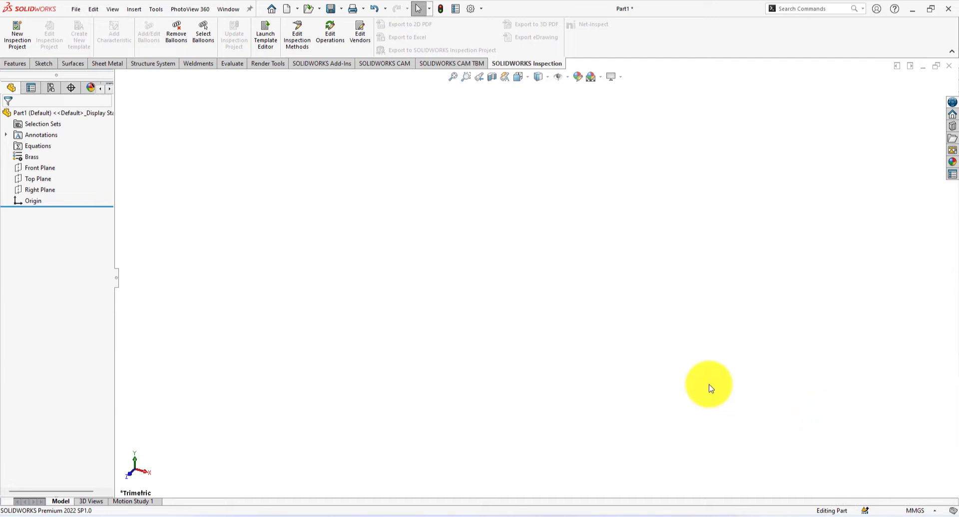
# On the Right Plane, sketch from the origin a vertical line about 55 mm long, a horizontal line about 12 mm and a short downward step.
pyautogui.click(38, 191)
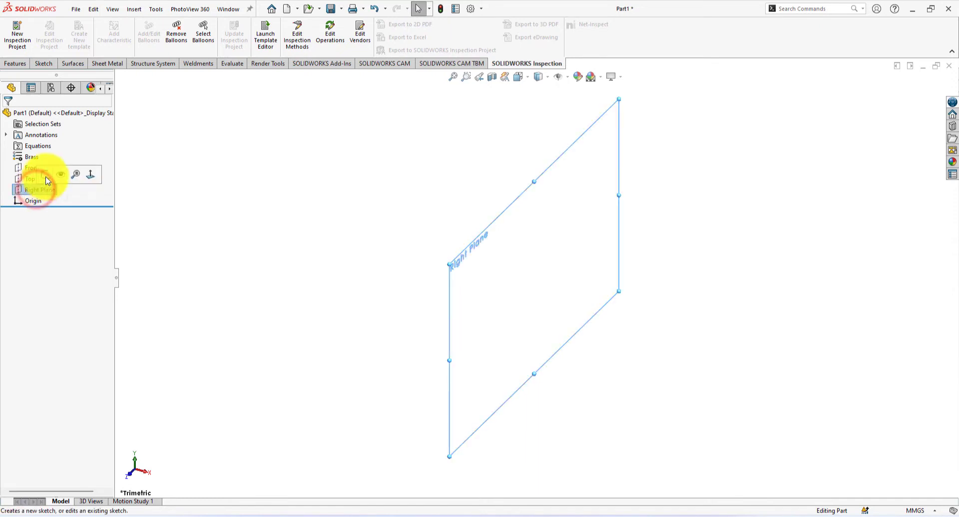
pyautogui.click(48, 176)
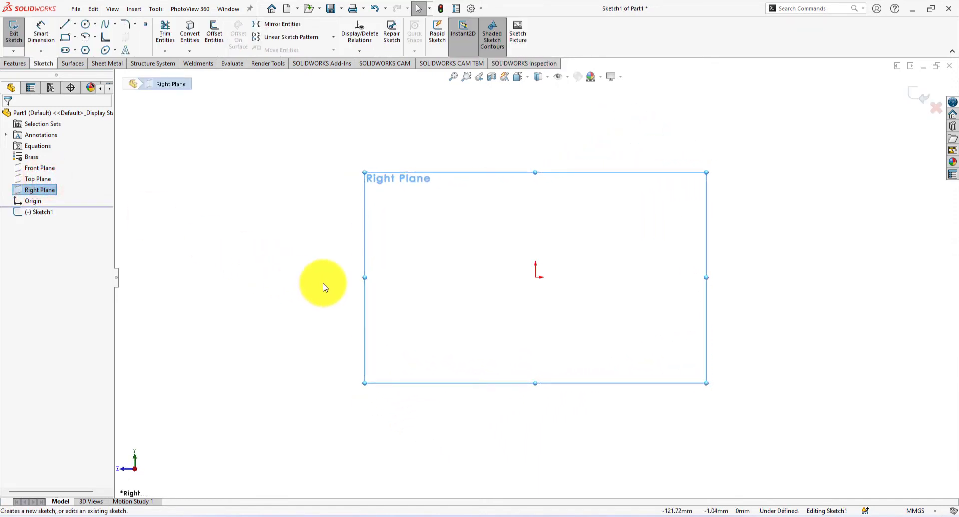
pyautogui.click(69, 29)
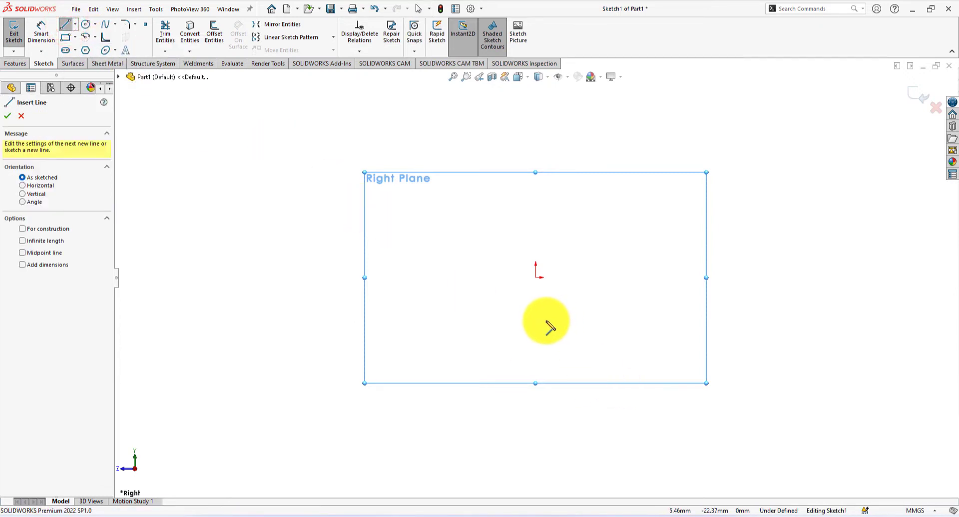
pyautogui.click(534, 277)
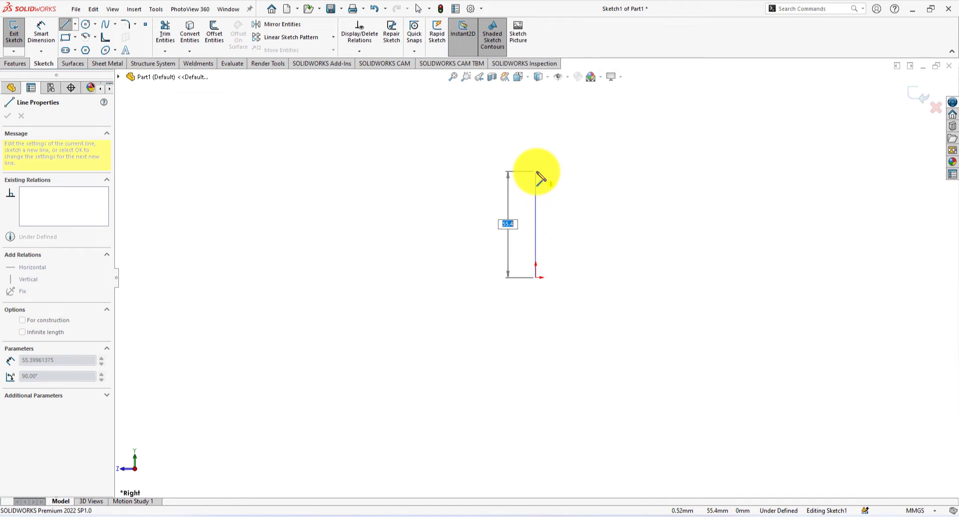
pyautogui.click(536, 172)
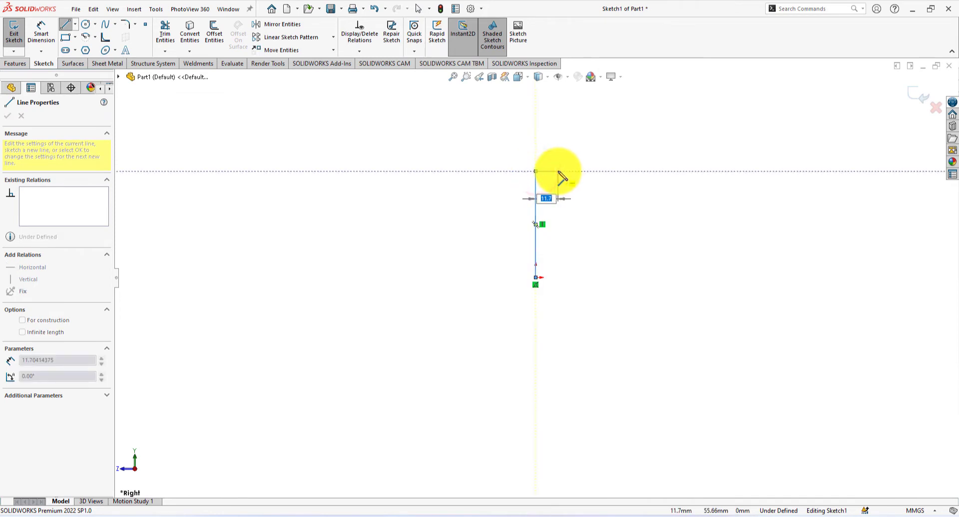
pyautogui.click(558, 172)
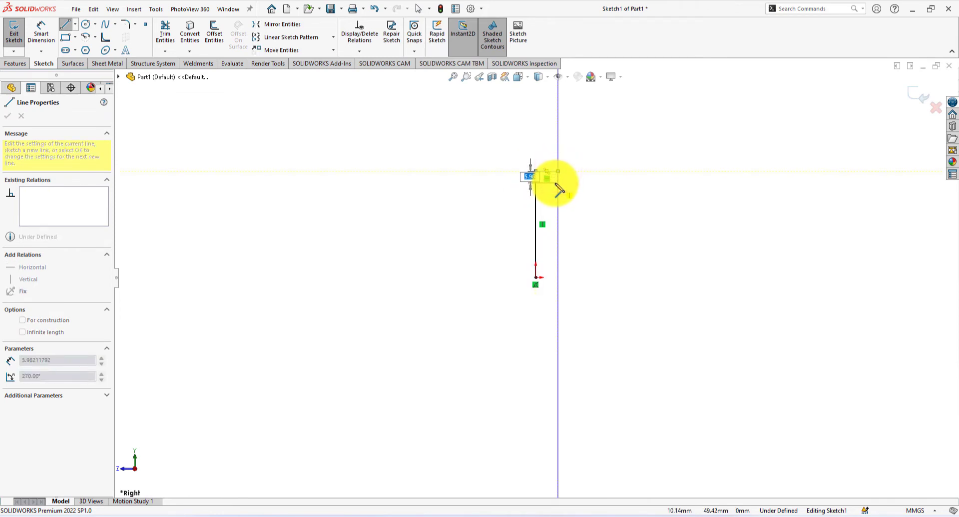
pyautogui.click(558, 186)
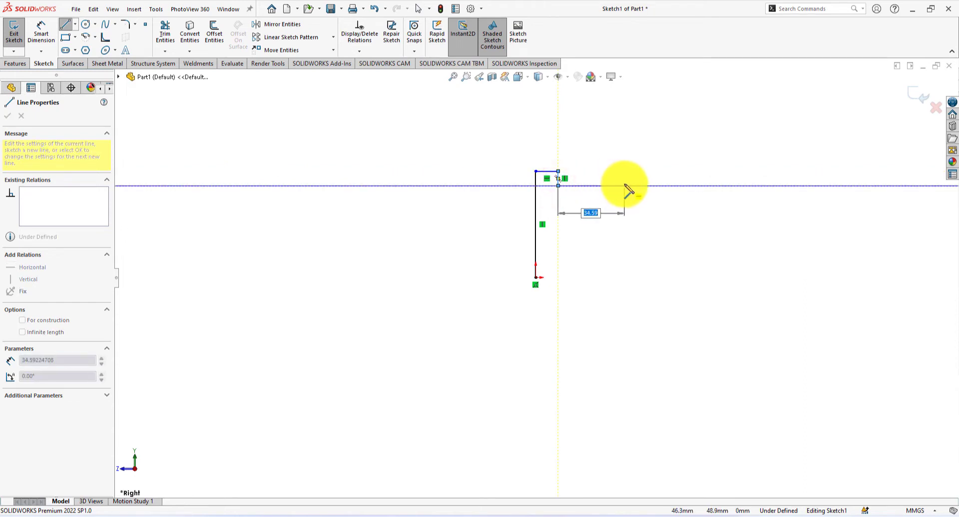
# Continue the stepped profile with a horizontal line about 35 mm long, a short drop and another horizontal line about 28 mm long.
pyautogui.doubleClick(625, 187)
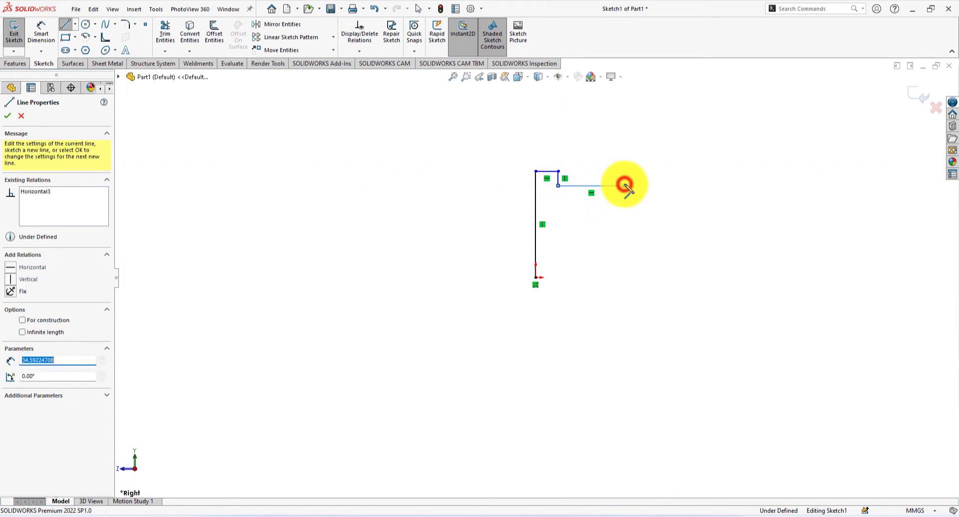
pyautogui.click(625, 185)
pyautogui.click(624, 192)
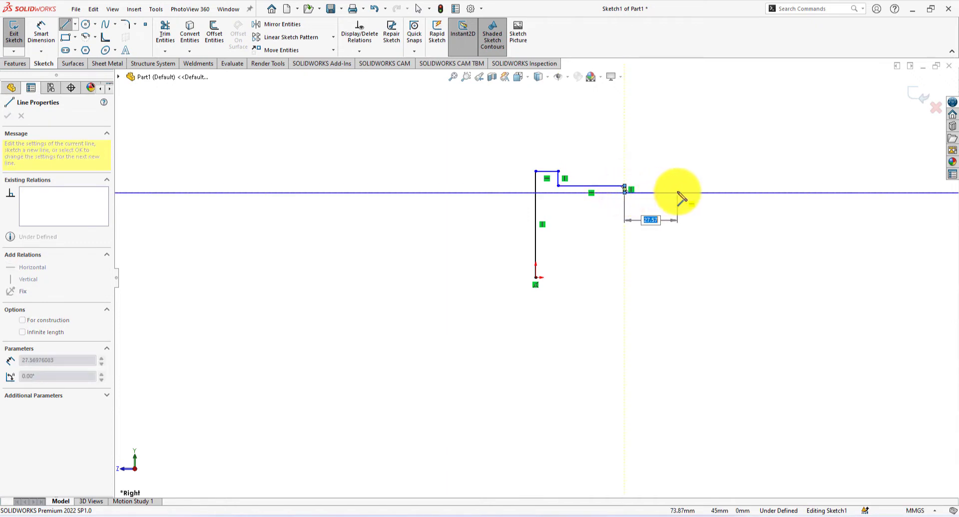
pyautogui.doubleClick(677, 192)
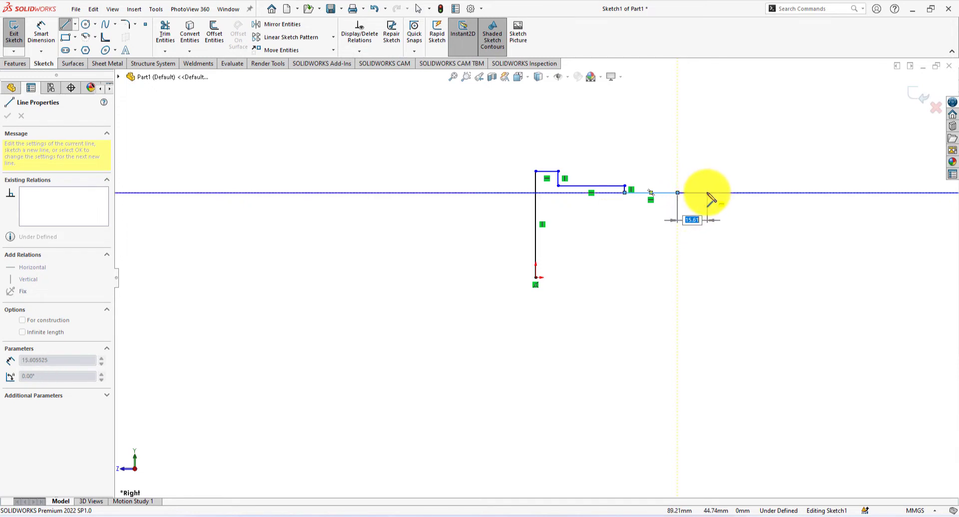
# Add a concave tangent arc below the upper edge, followed by a horizontal line, a short drop and a final horizontal line.
pyautogui.click(677, 192)
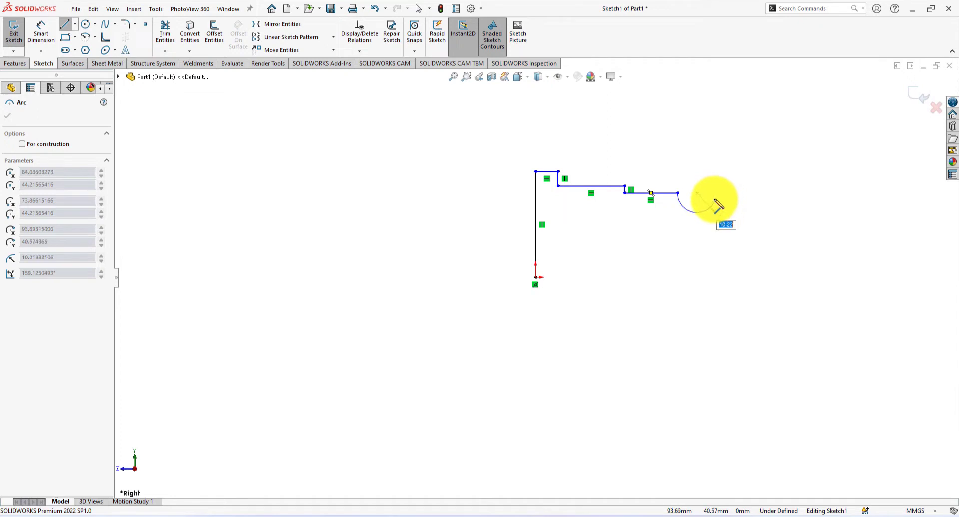
pyautogui.click(713, 201)
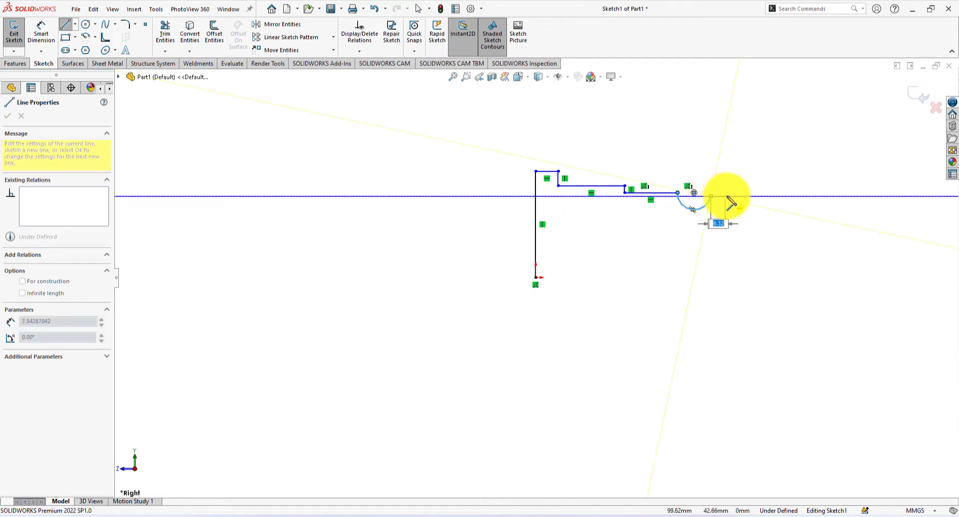
pyautogui.click(761, 196)
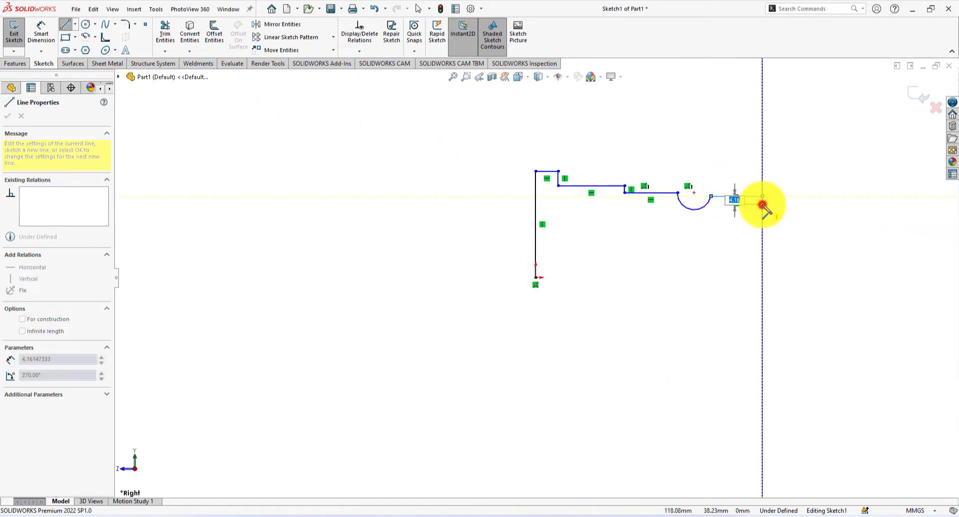
pyautogui.click(762, 204)
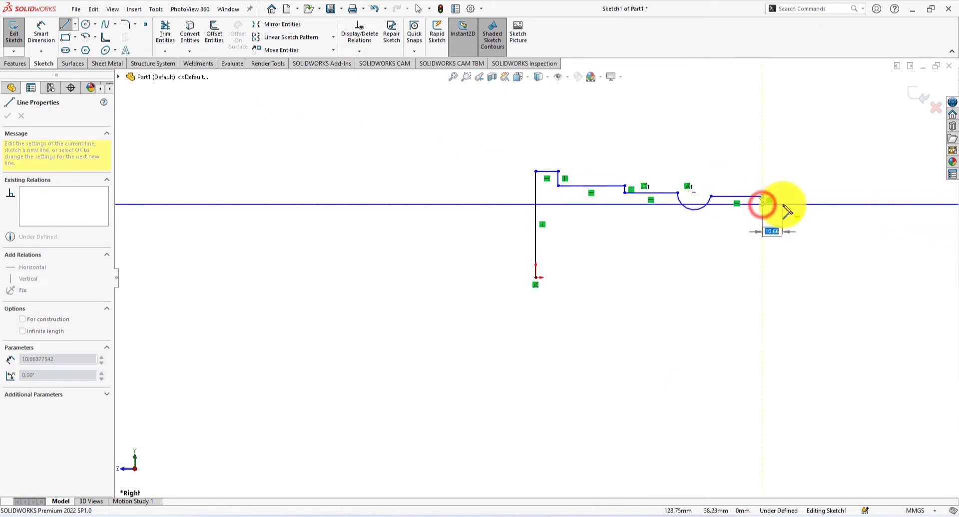
pyautogui.click(813, 205)
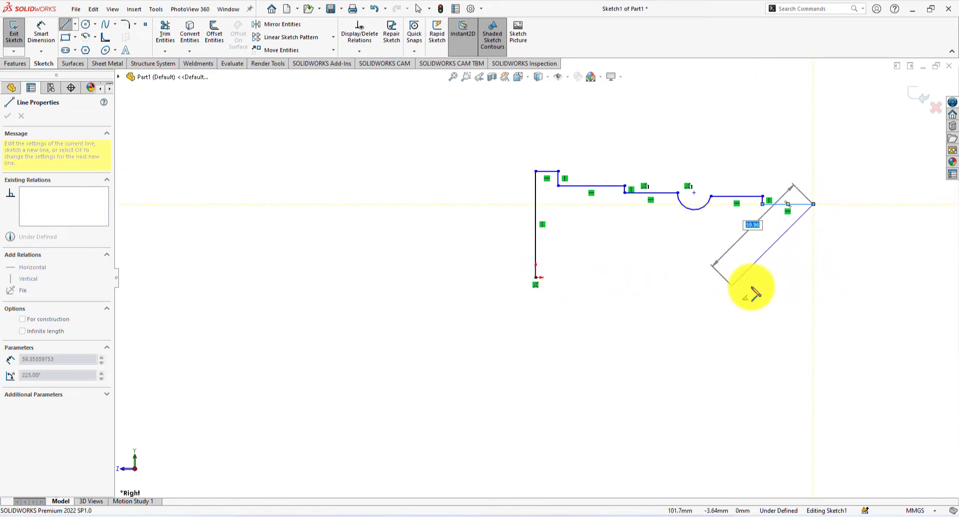
# Close the profile with a vertical line about 38 mm down to the origin's level and a base line about 145 mm back to the origin.
pyautogui.click(812, 277)
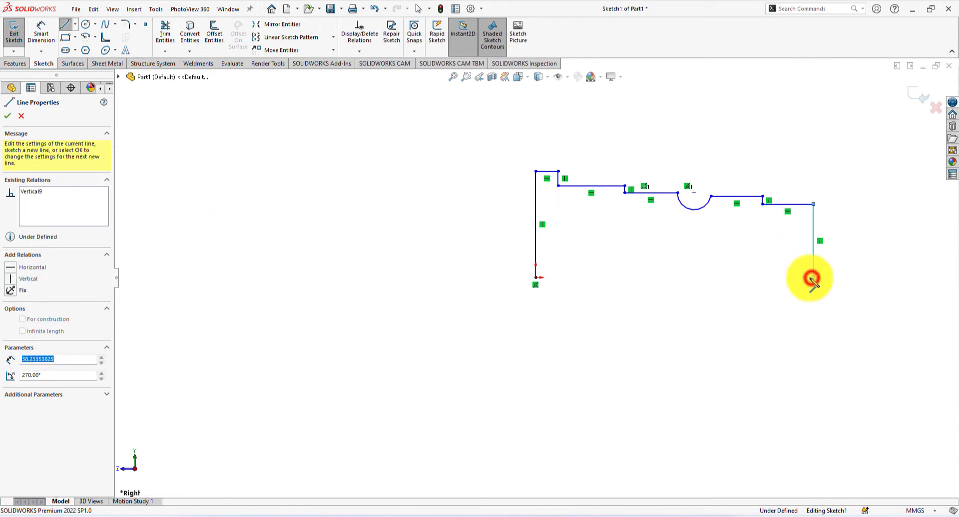
pyautogui.click(536, 277)
pyautogui.rightClick(451, 238)
pyautogui.click(481, 252)
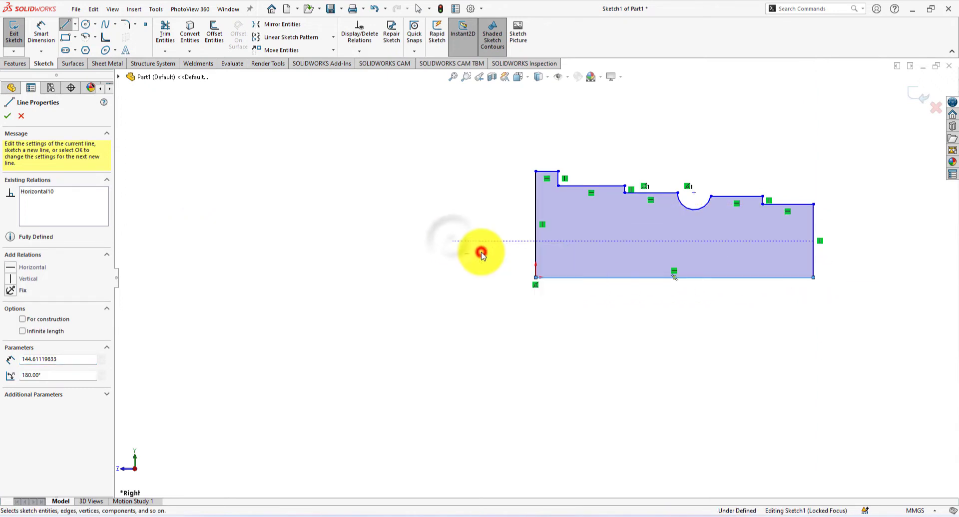
# Dimension the profile's left vertical edge at the origin to 45 mm with Smart Dimension.
pyautogui.scroll(2, 563, 299)
pyautogui.scroll(-2, 673, 248)
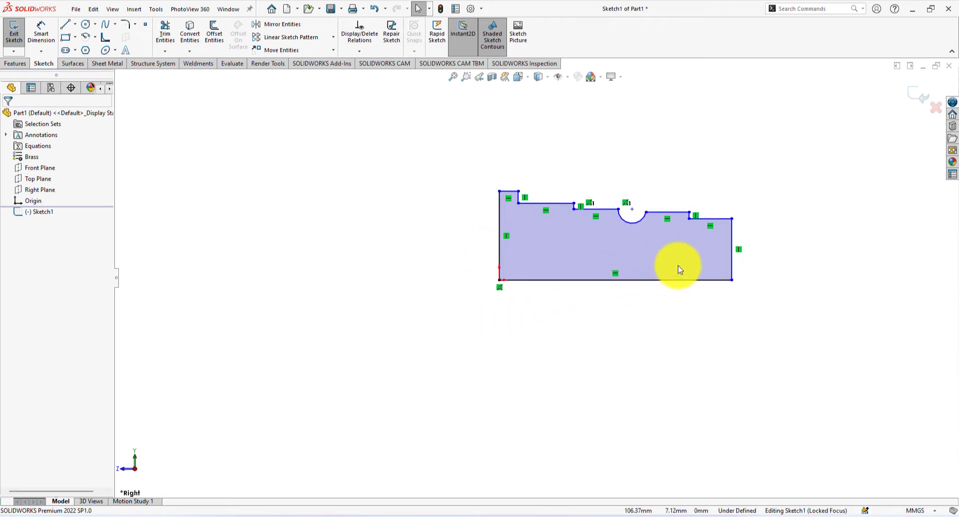
pyautogui.scroll(-2, 509, 189)
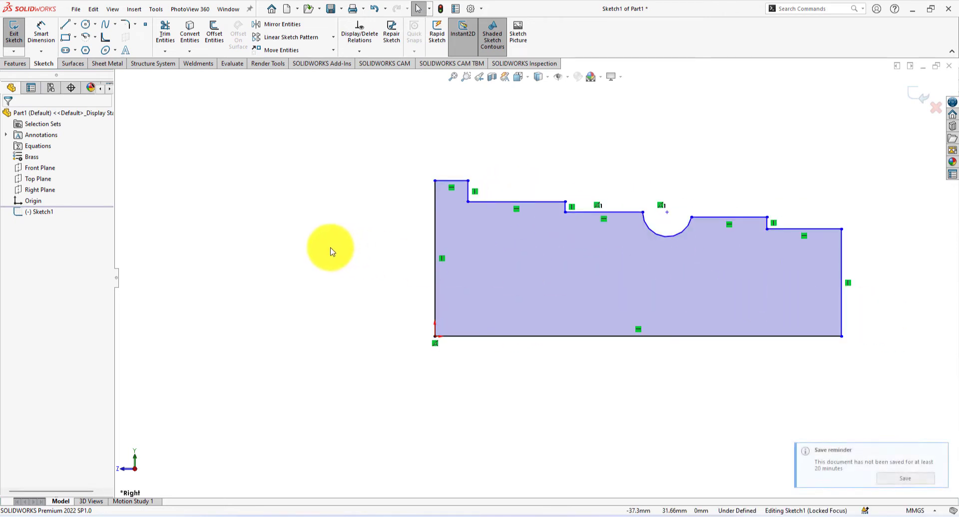
pyautogui.moveTo(330, 240); pyautogui.dragTo(336, 183, button='right')
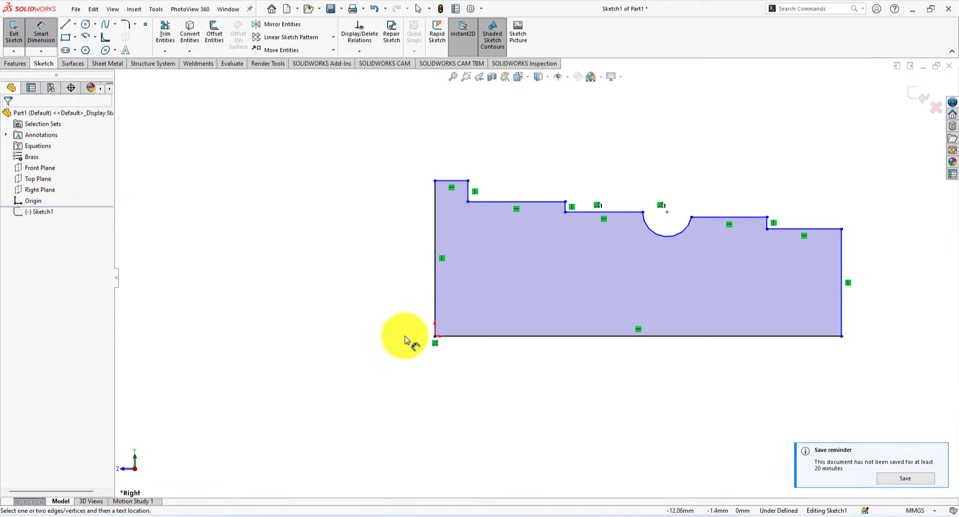
pyautogui.click(436, 293)
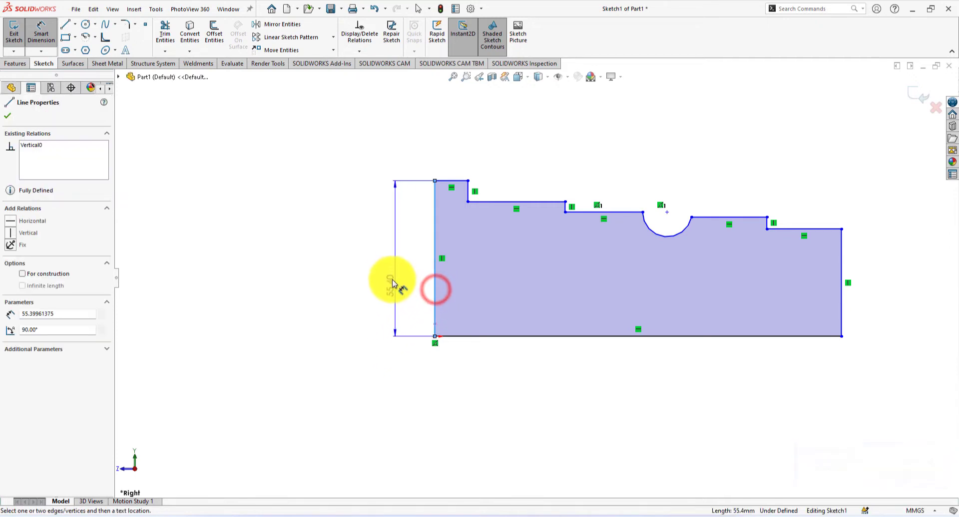
pyautogui.click(390, 274)
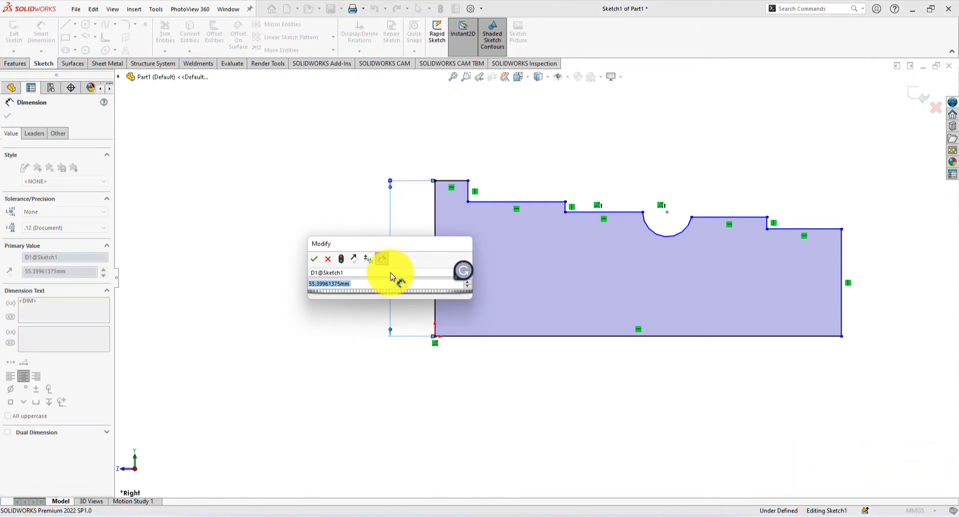
pyautogui.write('45')
pyautogui.press('Return')
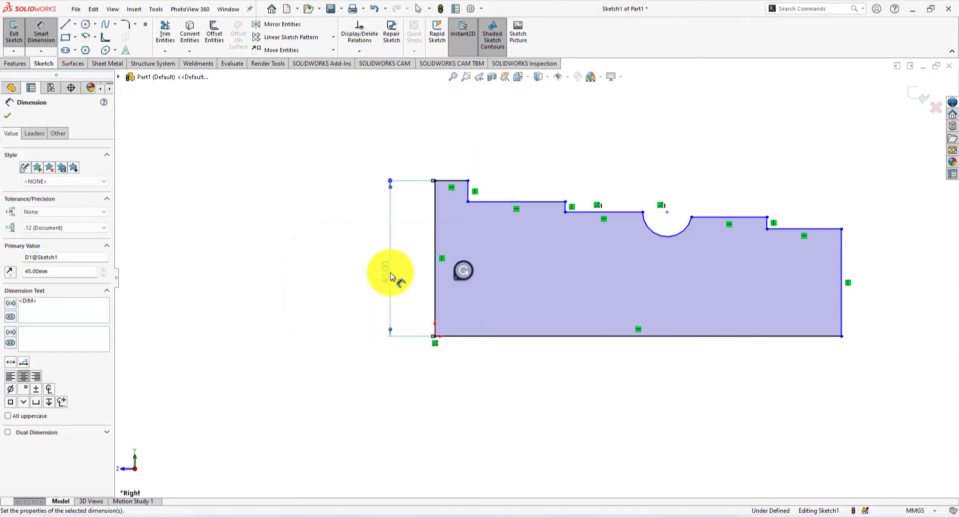
# Dimension the short top edge of the profile to 5 mm.
pyautogui.click(443, 184)
pyautogui.click(447, 154)
pyautogui.write('5')
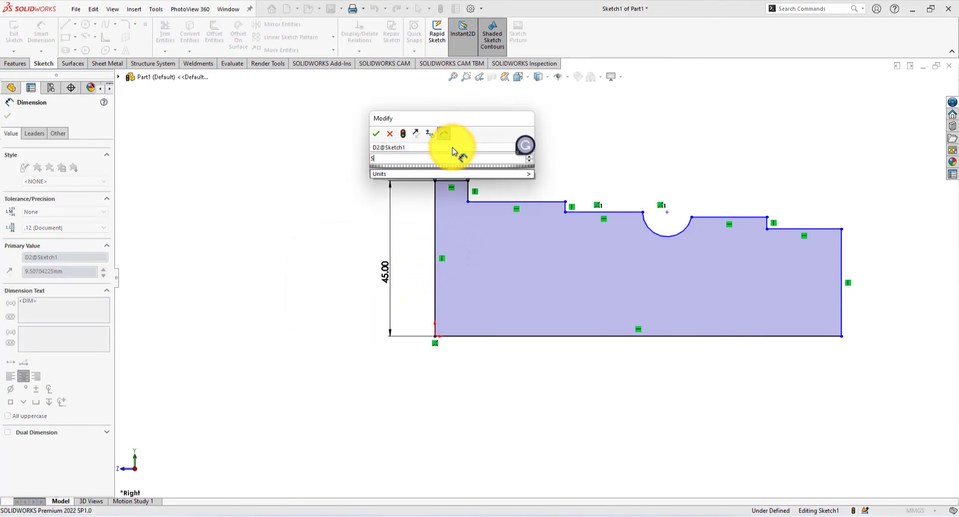
pyautogui.press('Return')
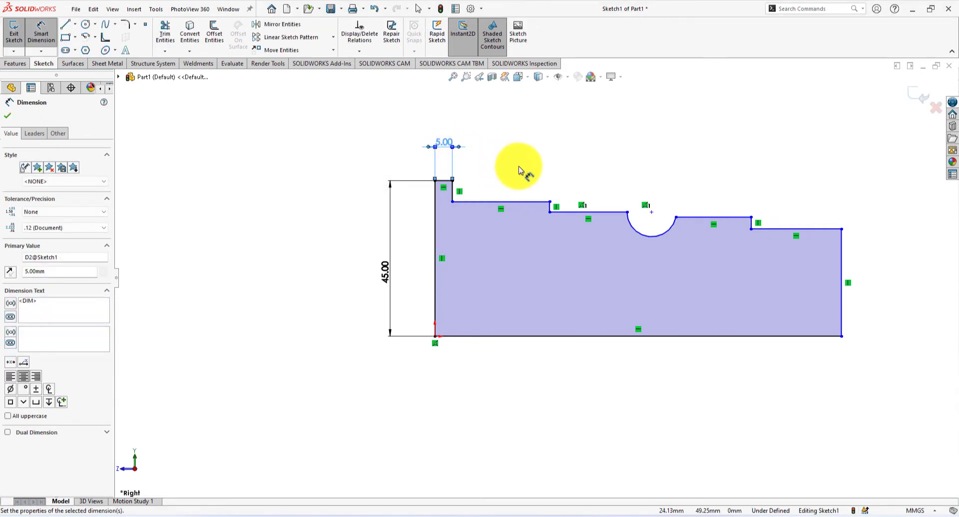
# Dimension the profile's full-length base line to 163 mm.
pyautogui.click(590, 336)
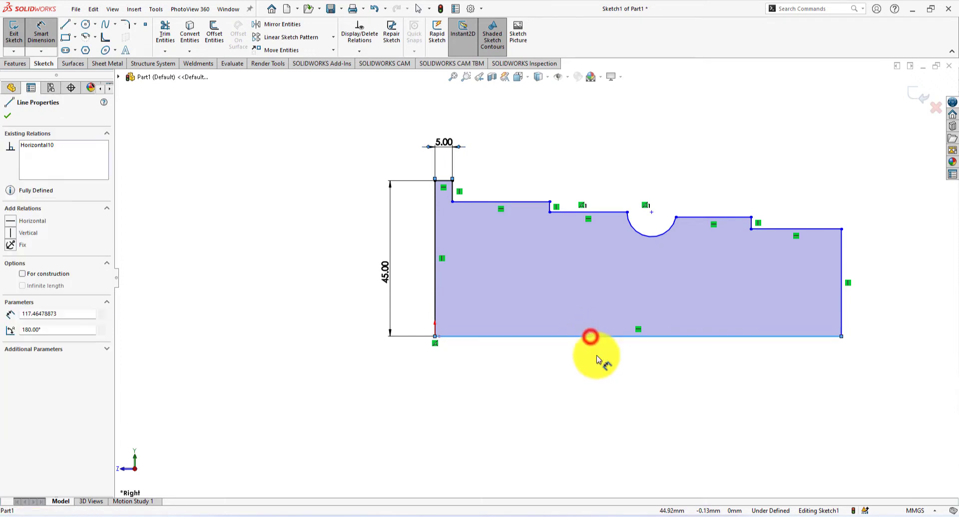
pyautogui.click(611, 368)
pyautogui.write('163')
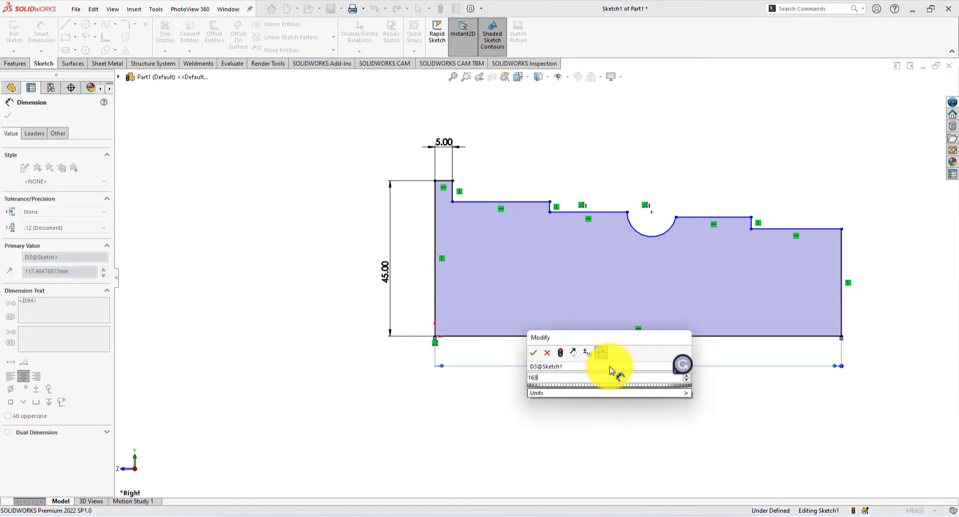
pyautogui.press('Return')
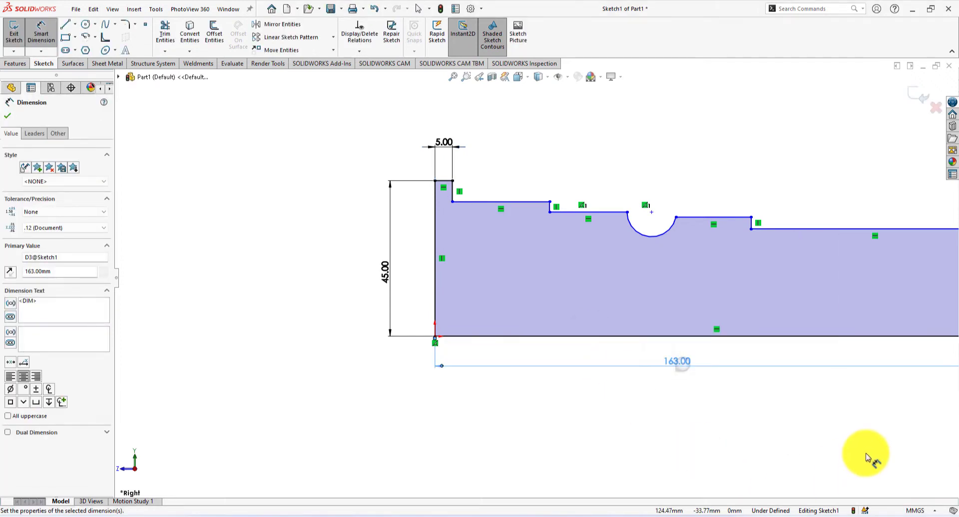
# Dimension the vertical edge at the profile's far end from the origin to 30 mm.
pyautogui.scroll(-3, 836, 289)
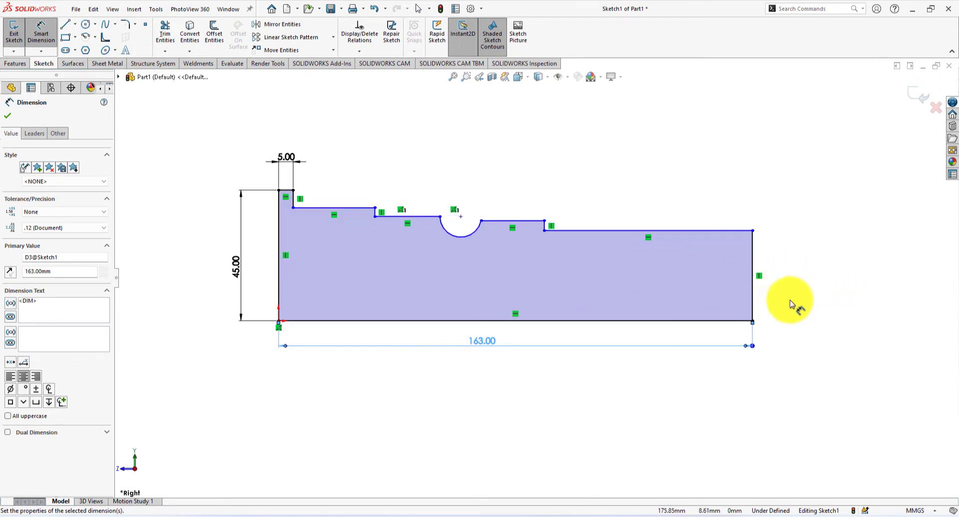
pyautogui.click(752, 292)
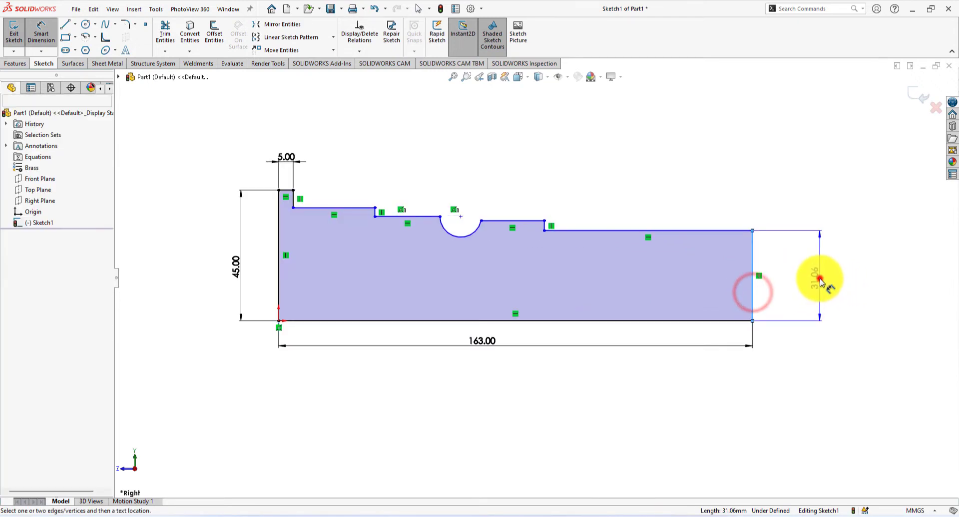
pyautogui.click(821, 283)
pyautogui.write('30')
pyautogui.press('Return')
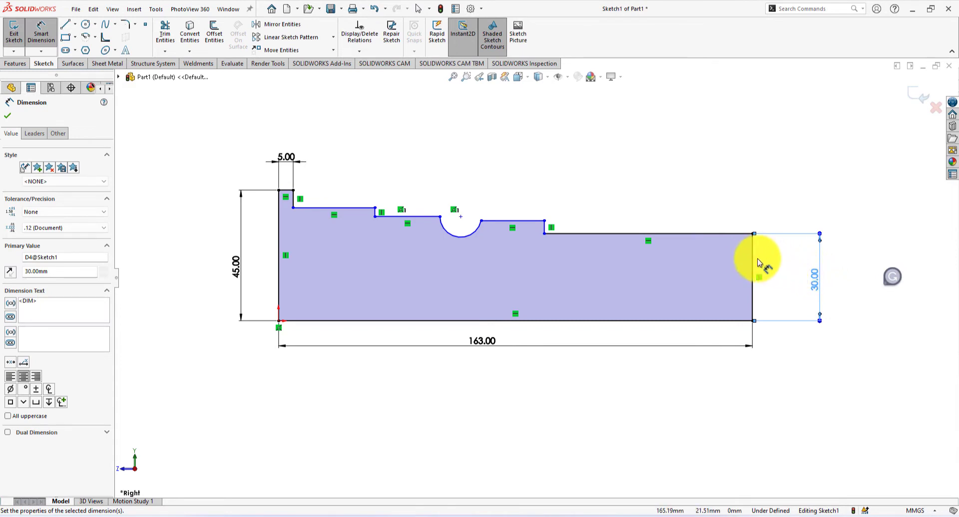
# Dimension the lowest horizontal step, next to the profile's 30 mm end edge, to a length of 30 mm.
pyautogui.click(724, 233)
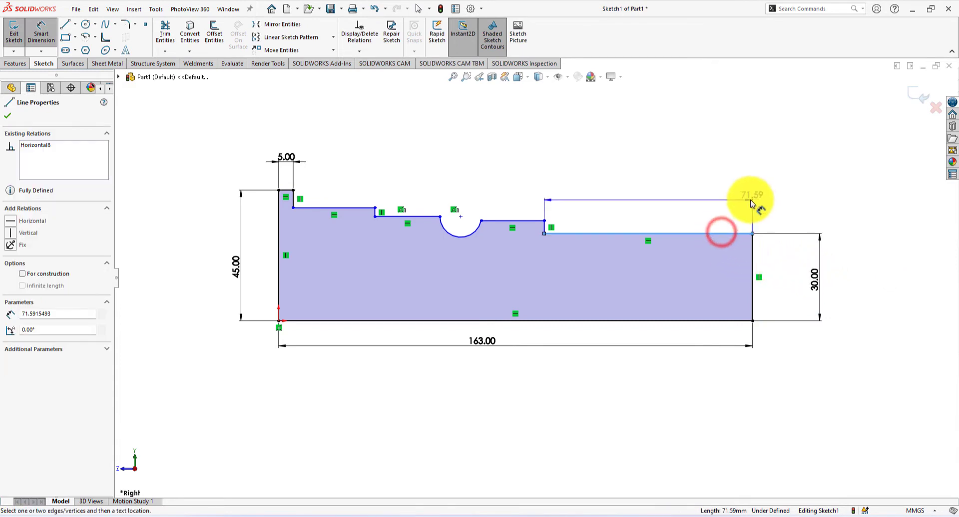
pyautogui.click(669, 190)
pyautogui.write('30')
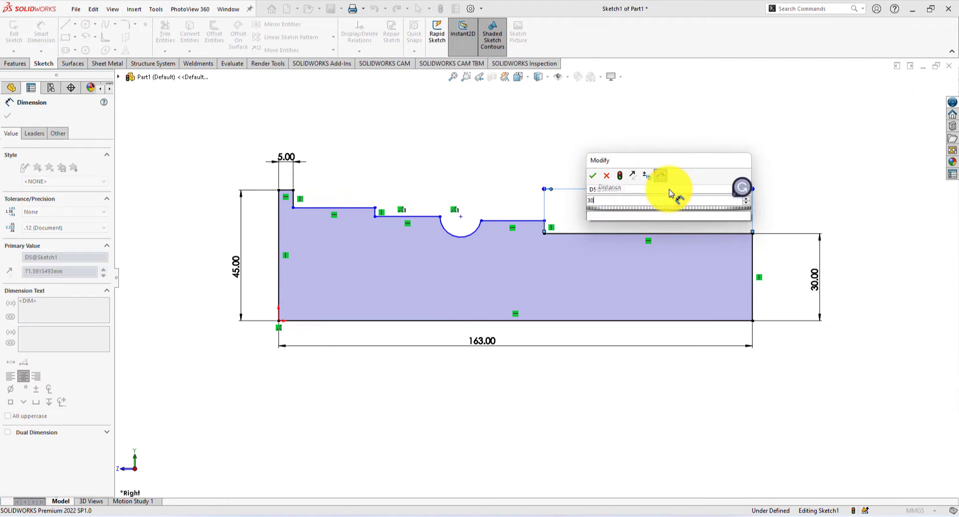
pyautogui.press('Return')
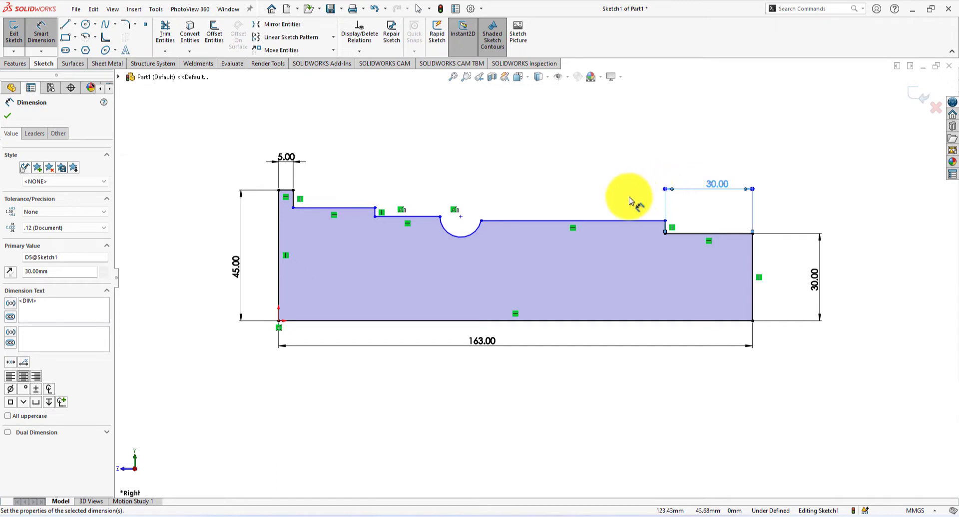
# Dimension the horizontal line between the concave arc and the last step to 52 mm.
pyautogui.click(618, 220)
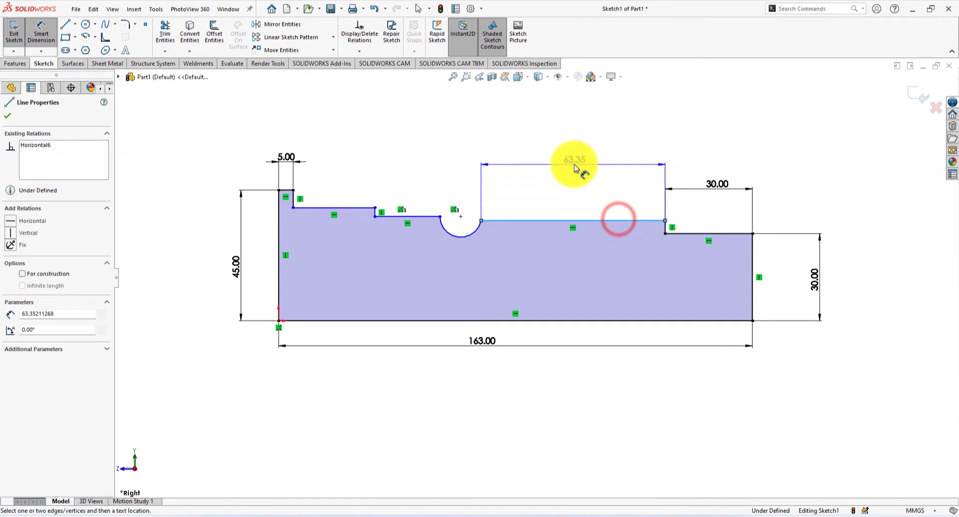
pyautogui.click(574, 164)
pyautogui.write('52')
pyautogui.press('Return')
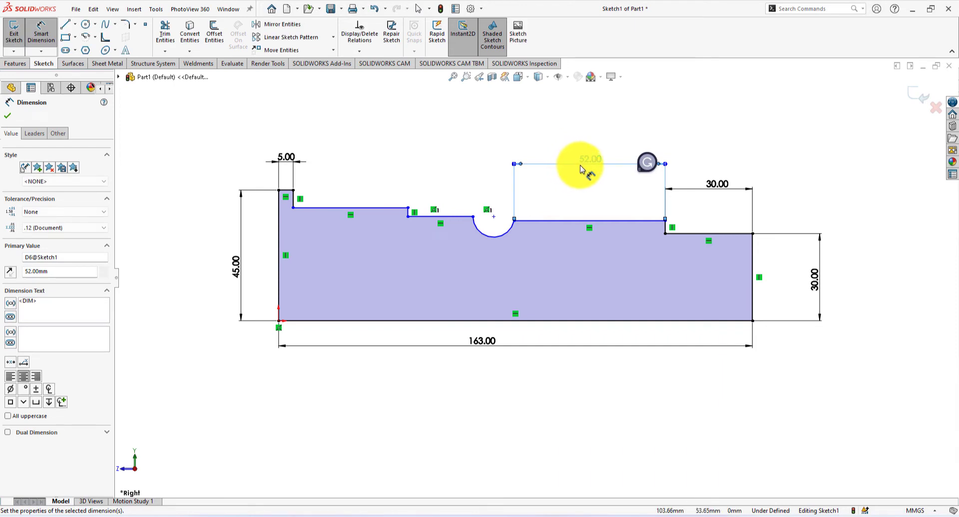
# Dimension the horizontal distance from the arc's endpoint nearer the origin to the profile's far end edge as 100 mm.
pyautogui.click(473, 217)
pyautogui.click(753, 294)
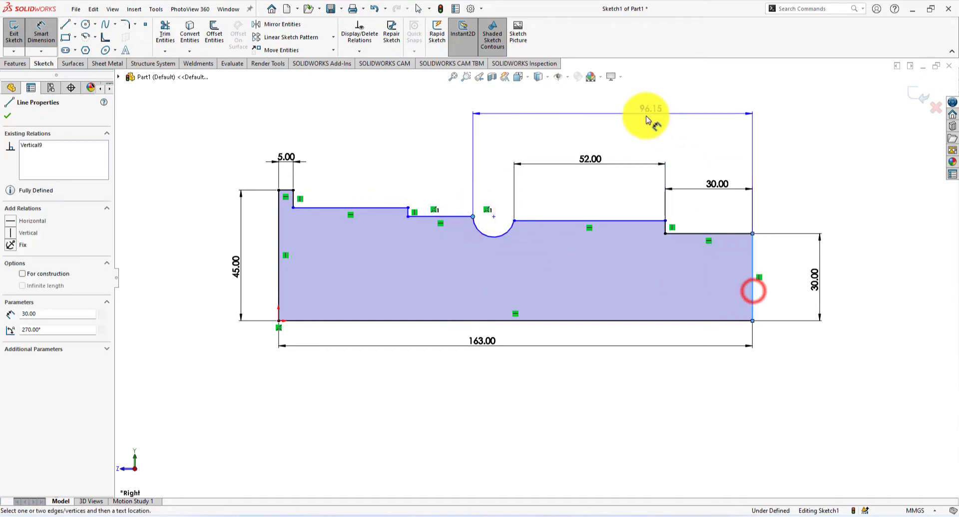
pyautogui.click(613, 130)
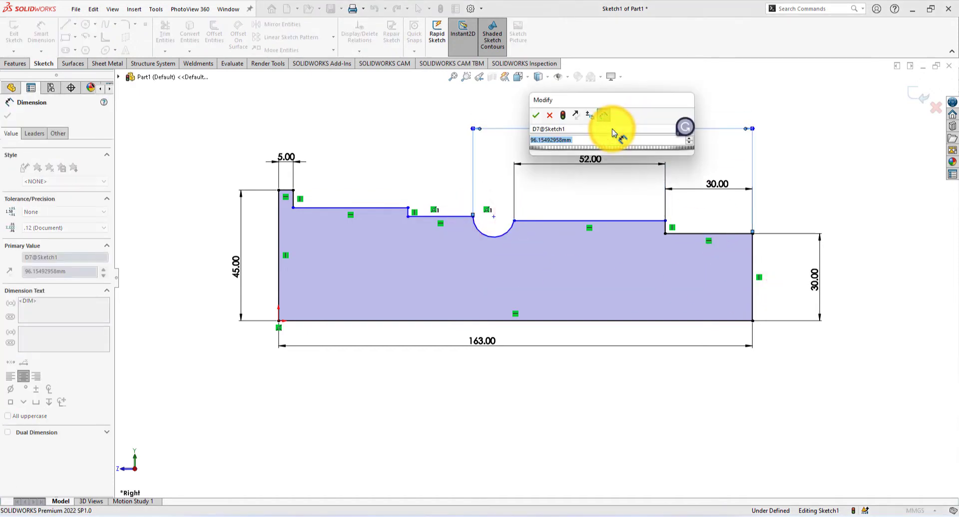
pyautogui.write('100')
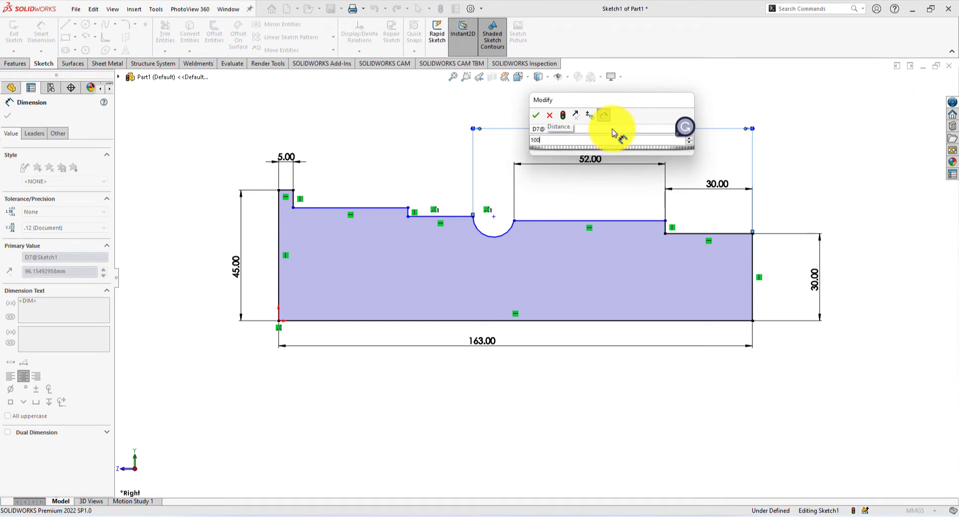
pyautogui.press('Return')
pyautogui.click(487, 241)
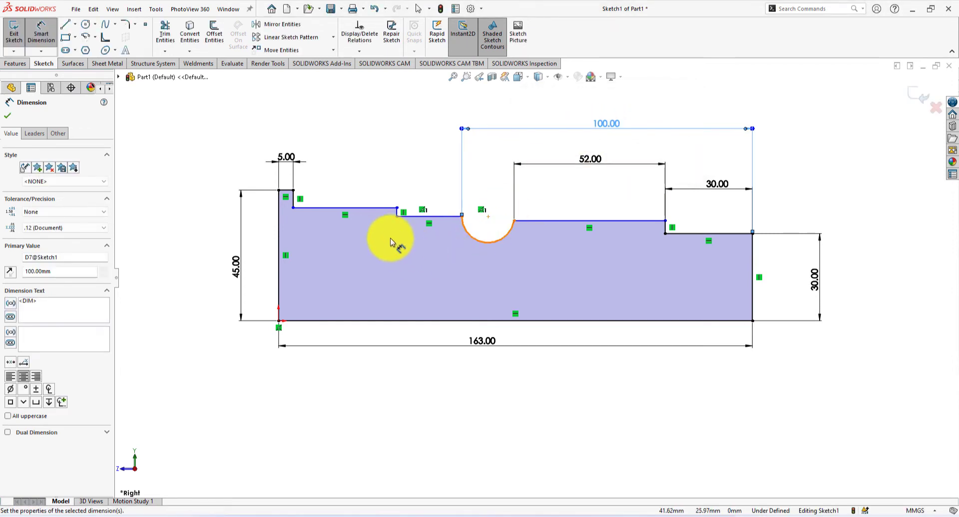
# Dimension the distance from the short vertical step before the arc to the profile's far end edge as 110 mm.
pyautogui.click(397, 214)
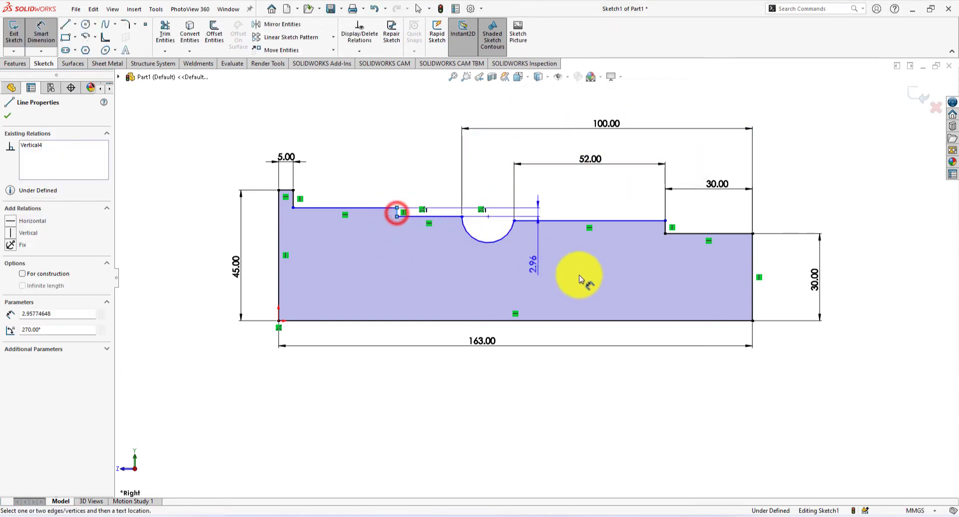
pyautogui.click(753, 296)
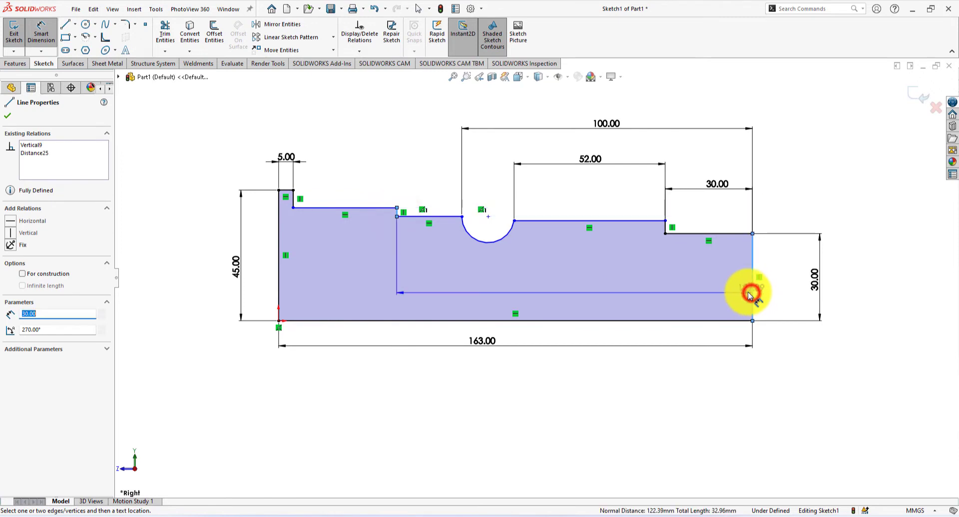
pyautogui.click(603, 106)
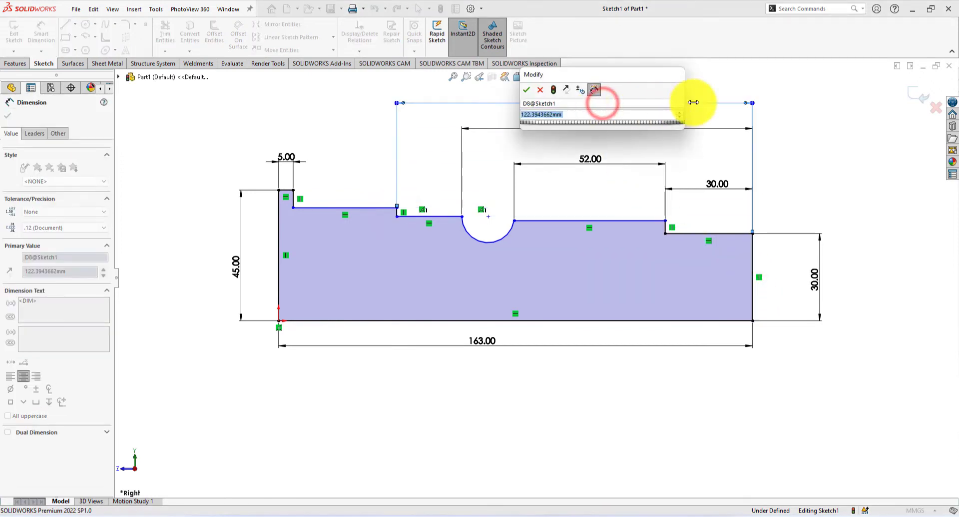
pyautogui.write('110')
pyautogui.press('Return')
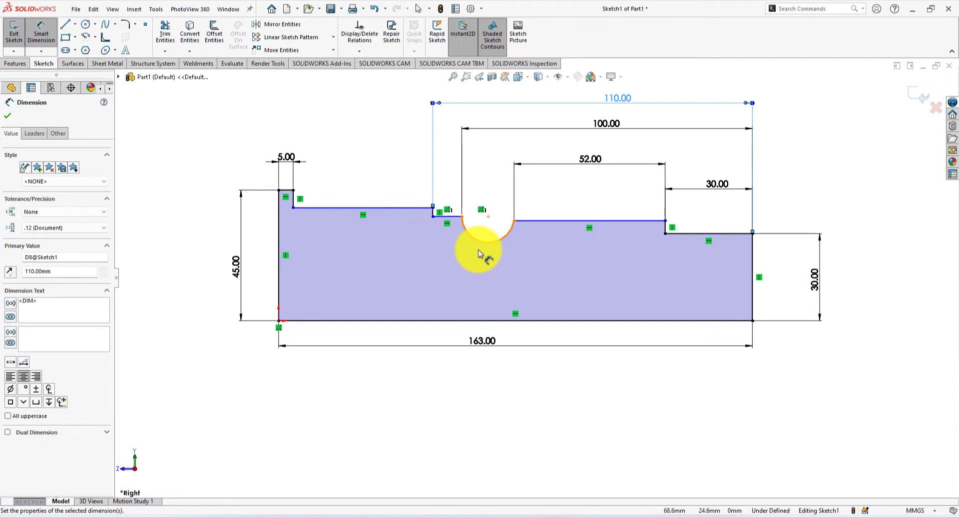
# Dimension the height of the long horizontal step beside the 5 mm flange above the base line as 40 mm.
pyautogui.click(326, 209)
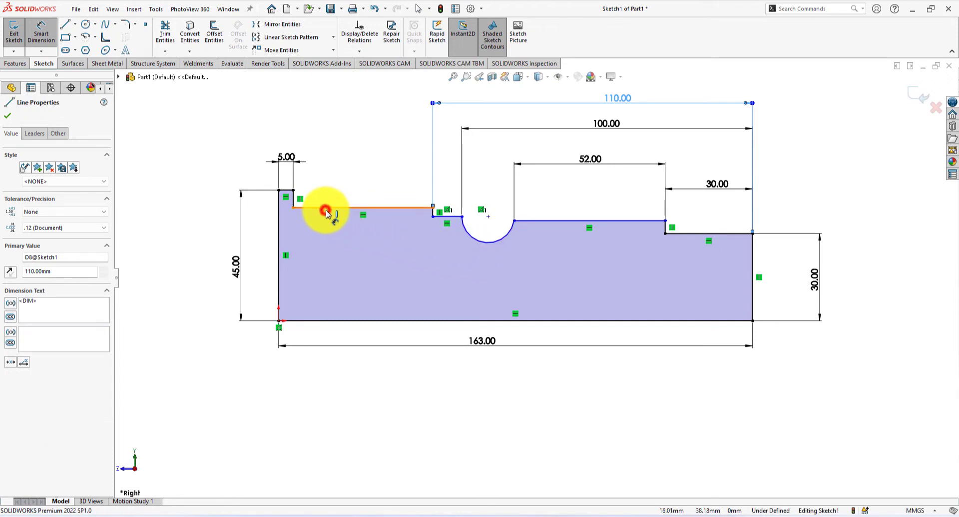
pyautogui.click(334, 320)
pyautogui.click(335, 263)
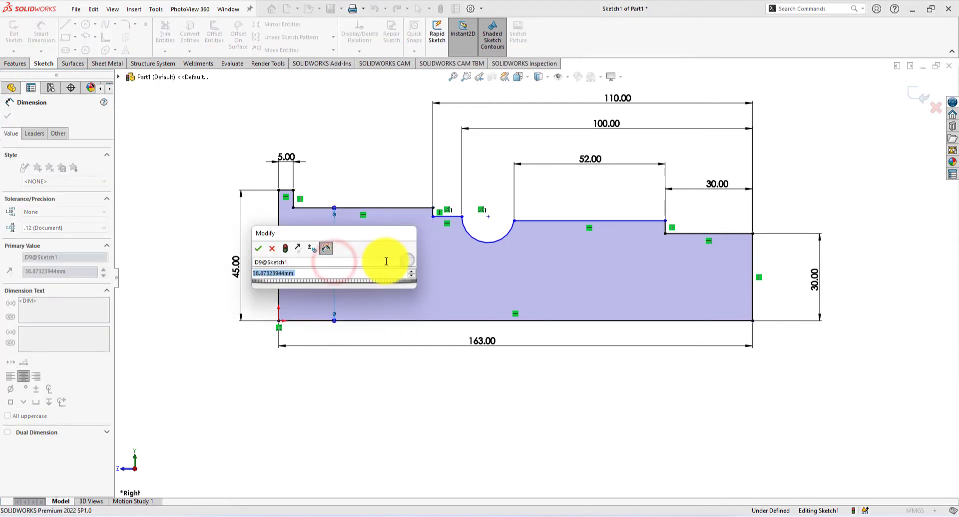
pyautogui.write('40')
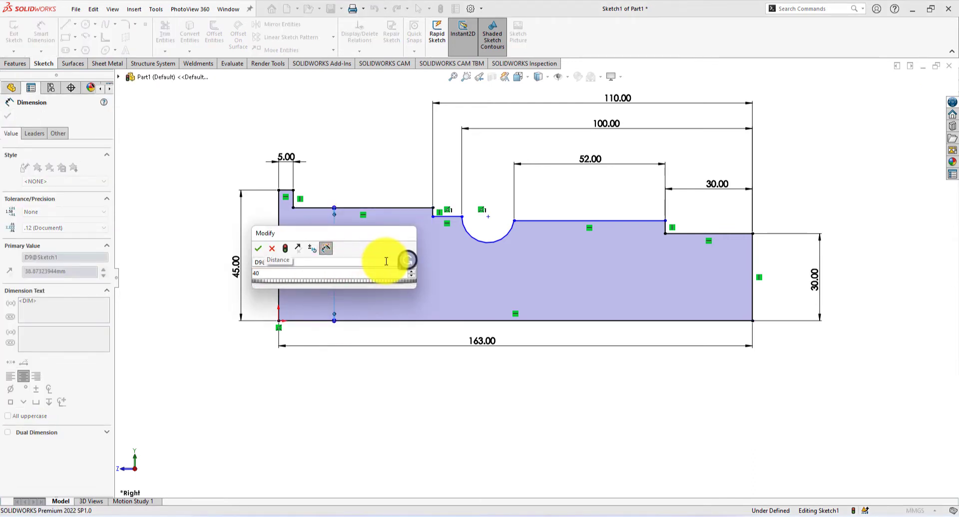
pyautogui.press('Return')
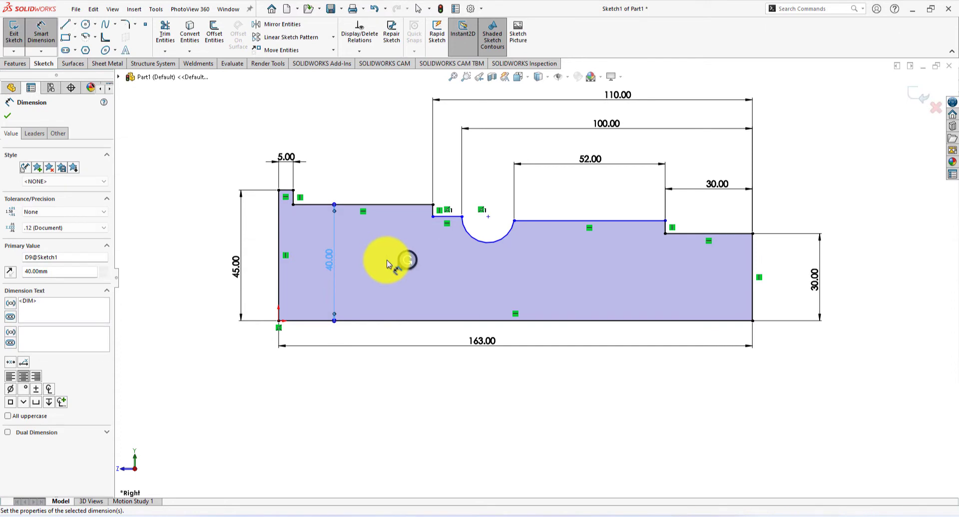
# Dimension the height of the short horizontal line just before the arc above the base line as 38 mm.
pyautogui.click(456, 220)
pyautogui.click(451, 320)
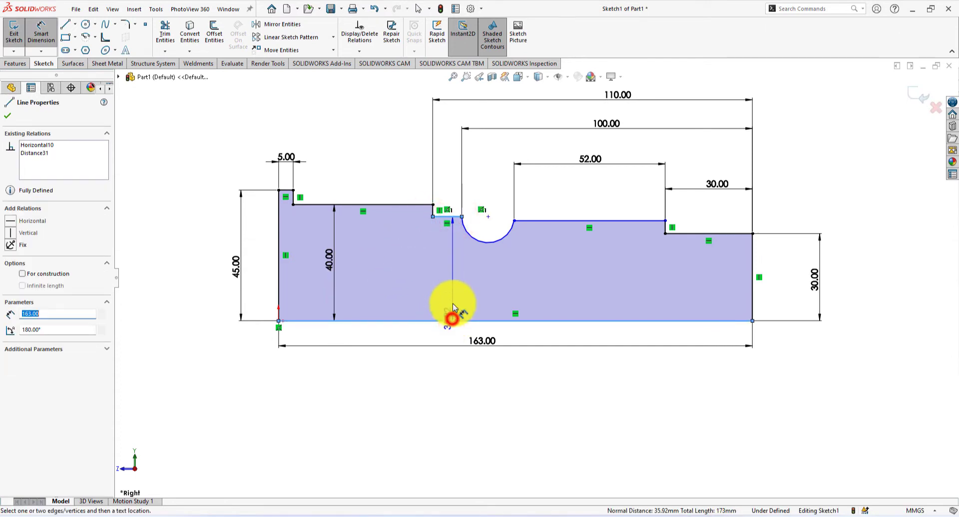
pyautogui.click(439, 264)
pyautogui.write('38')
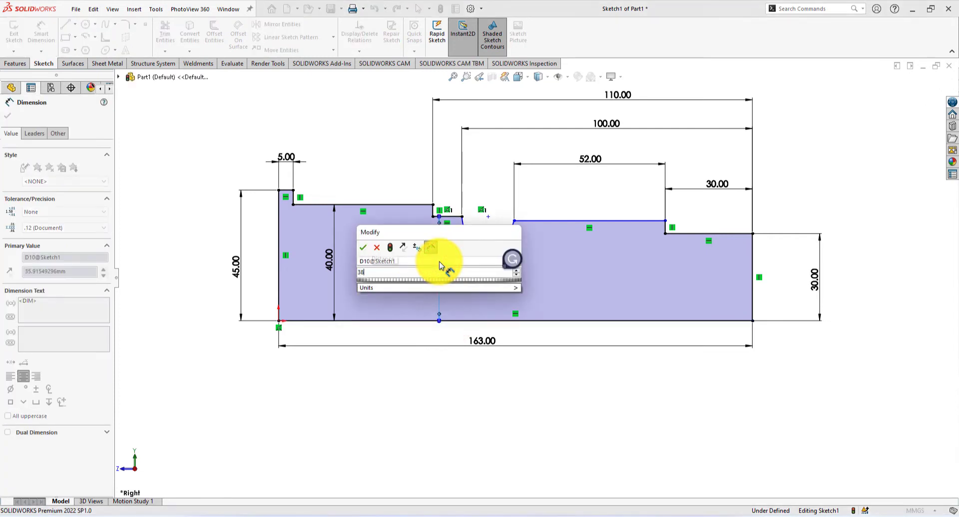
pyautogui.press('Return')
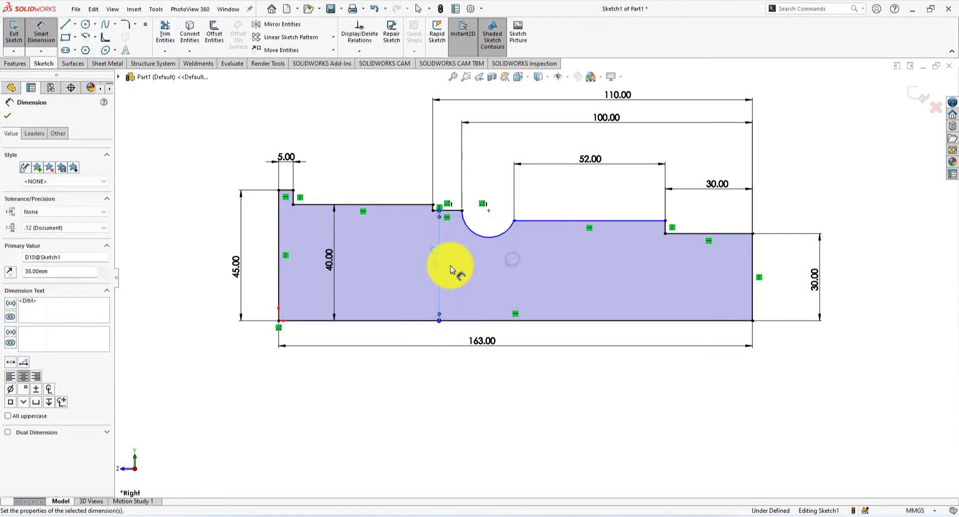
# Dimension the height of the 52 mm line above the base line as 35 mm and finish dimensioning.
pyautogui.click(557, 220)
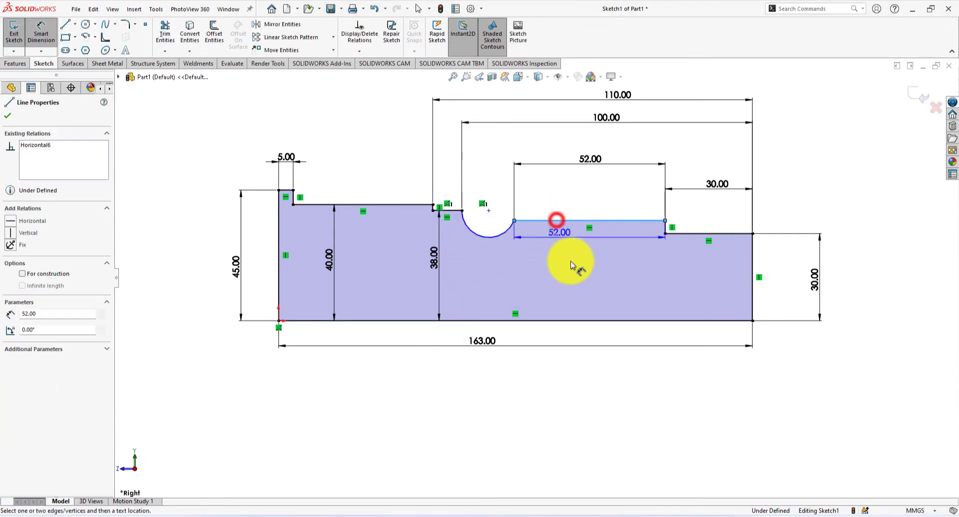
pyautogui.click(572, 320)
pyautogui.click(581, 273)
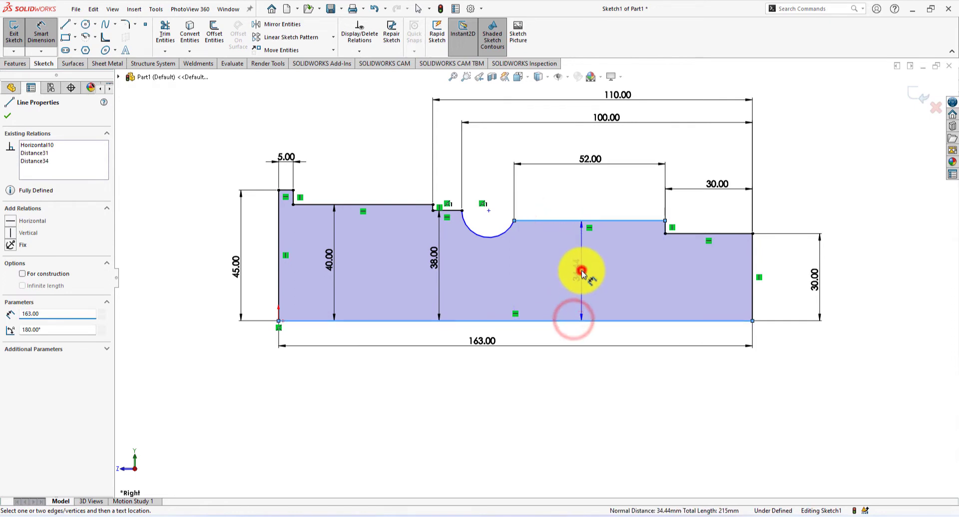
pyautogui.write('35')
pyautogui.press('Return')
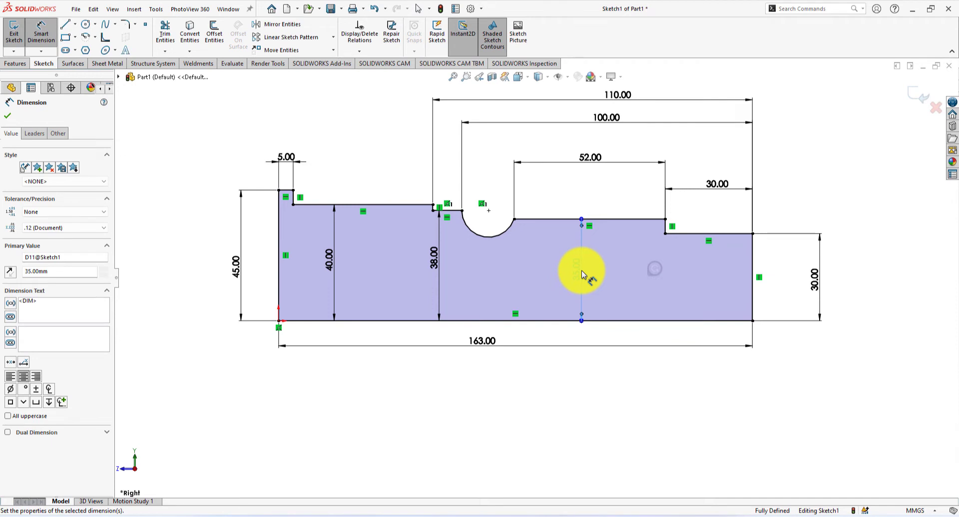
pyautogui.rightClick(149, 148)
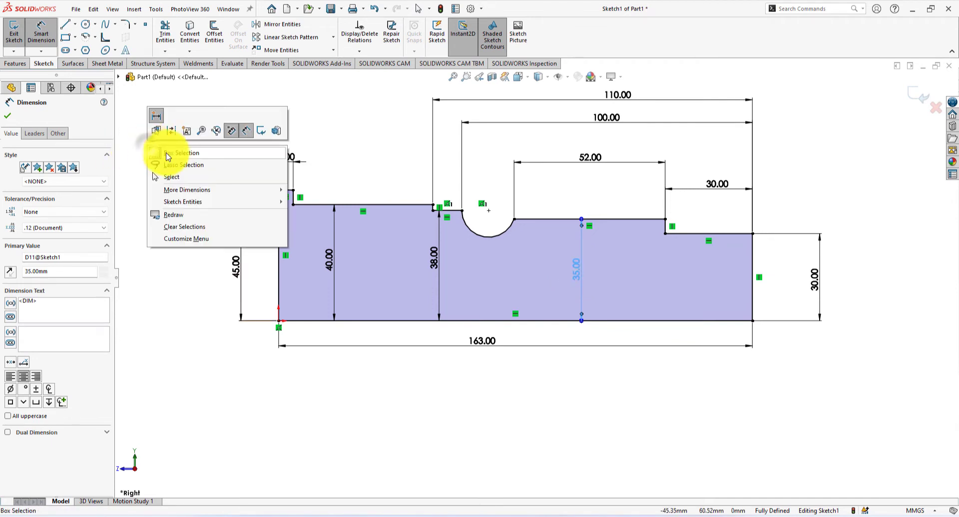
pyautogui.click(7, 115)
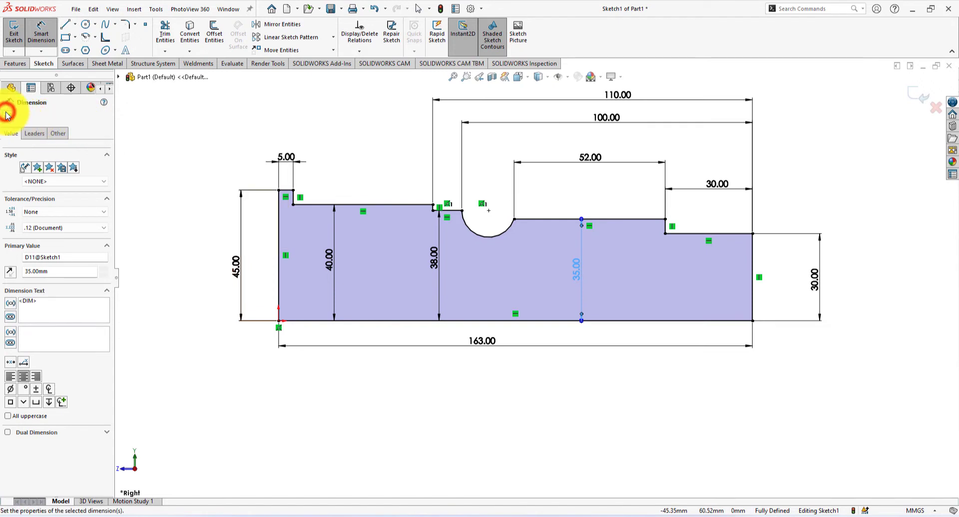
pyautogui.click(237, 331)
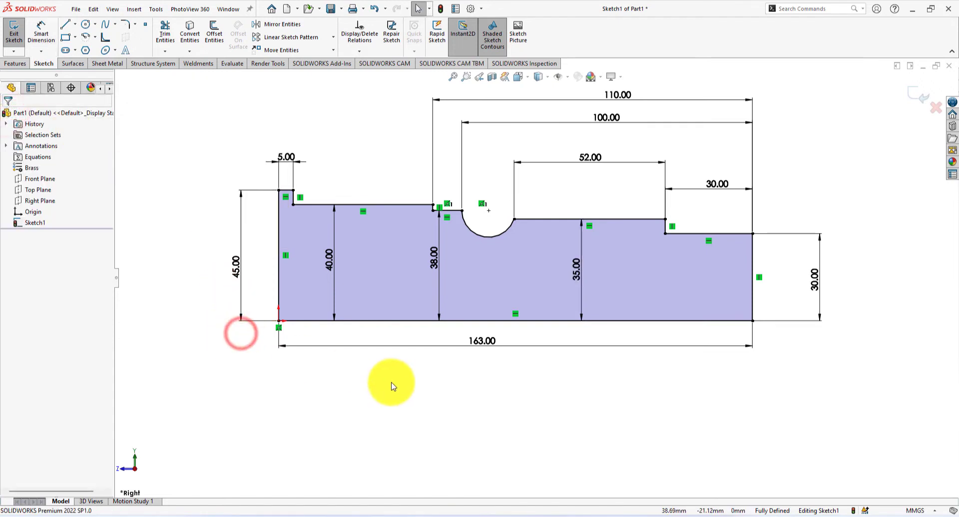
pyautogui.click(679, 428)
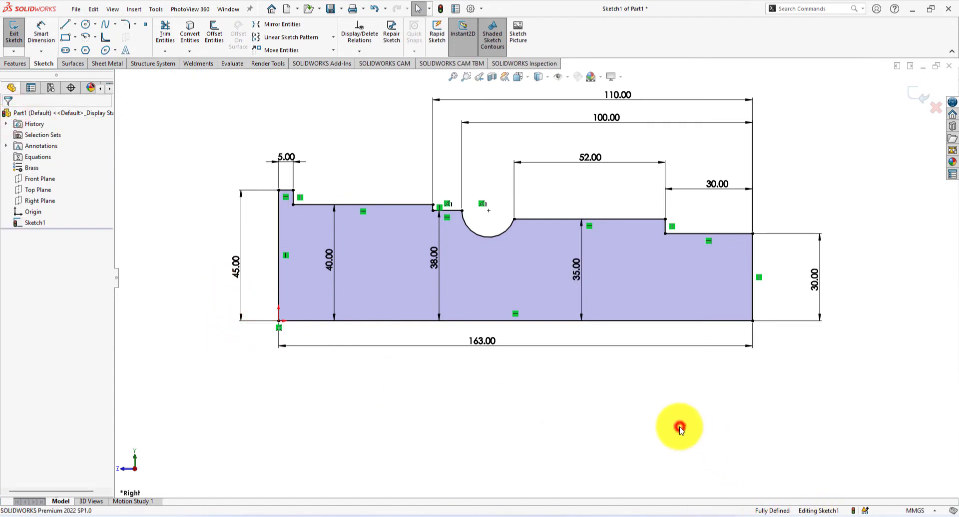
# Revolve the profile 360 degrees about its 163 mm base line into a solid.
pyautogui.click(13, 65)
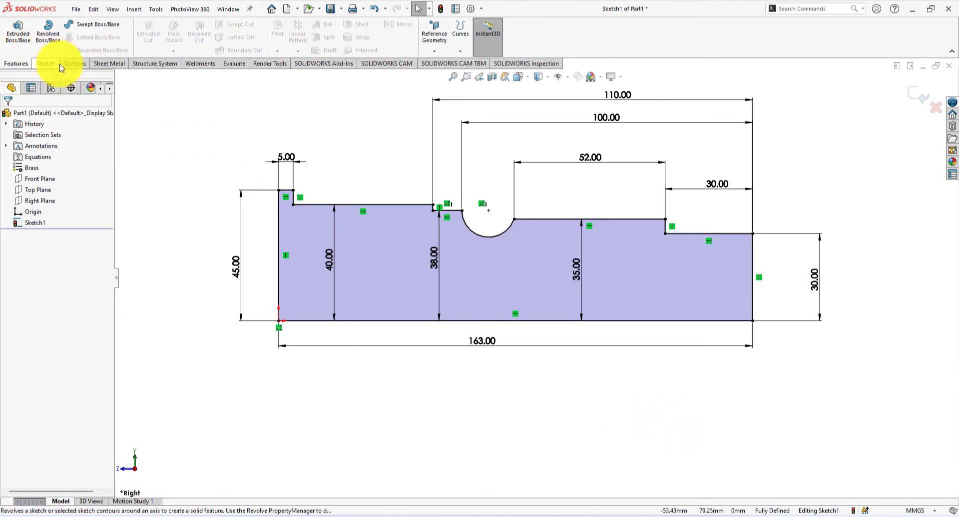
pyautogui.click(48, 29)
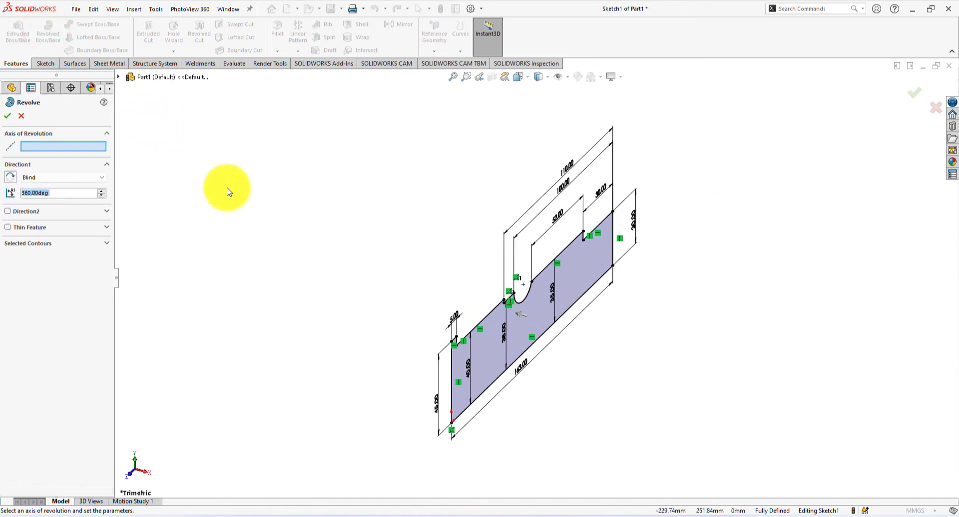
pyautogui.click(36, 148)
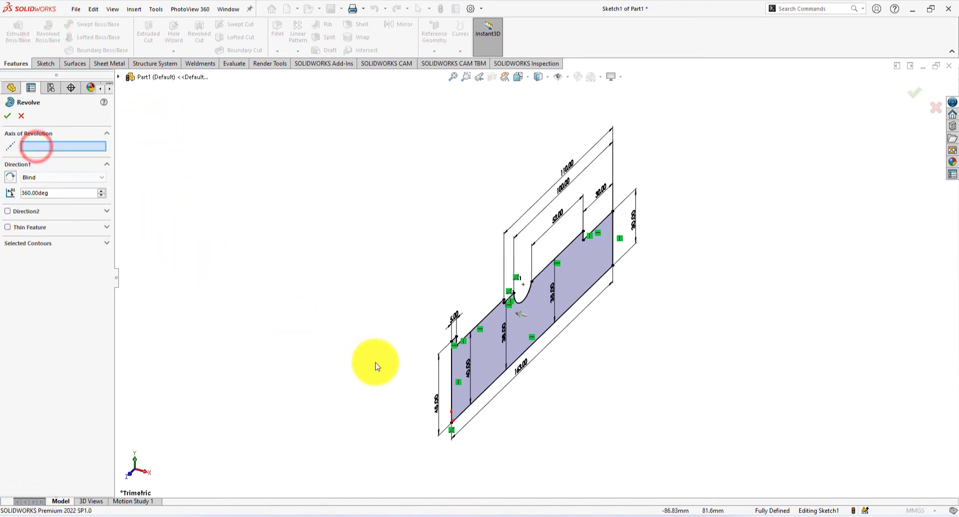
pyautogui.click(491, 390)
pyautogui.moveTo(610, 392)
pyautogui.mouseDown(button='middle')
pyautogui.moveTo(615, 371)
pyautogui.moveTo(539, 374)
pyautogui.moveTo(594, 374)
pyautogui.mouseUp(button='middle')
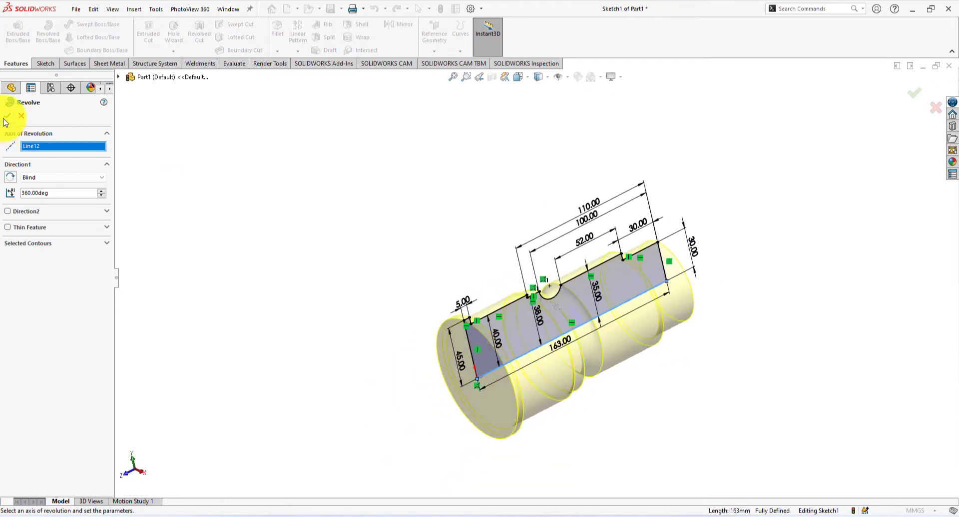
pyautogui.click(7, 116)
pyautogui.click(364, 251)
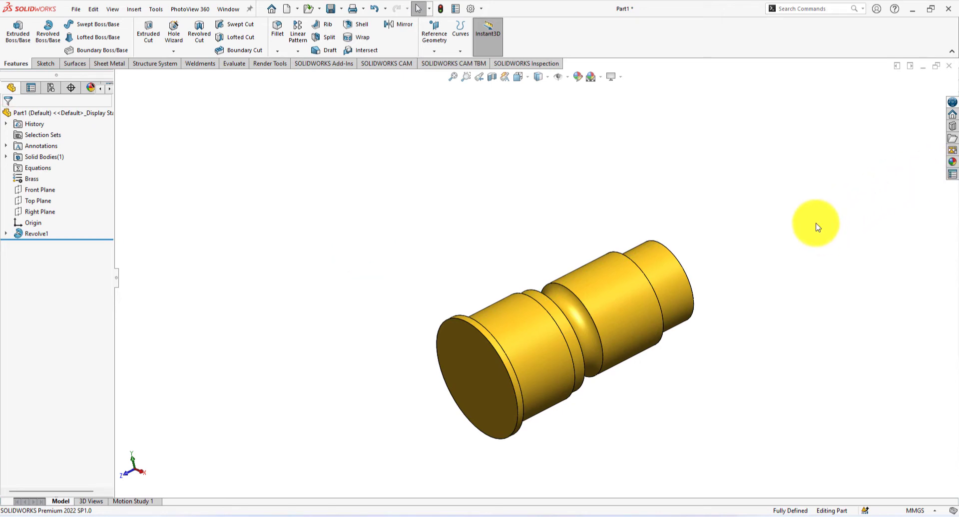
# Start a sketch on the flat end face of the 5 mm flange, starting from the isometric view.
pyautogui.press('space')
pyautogui.click(849, 391)
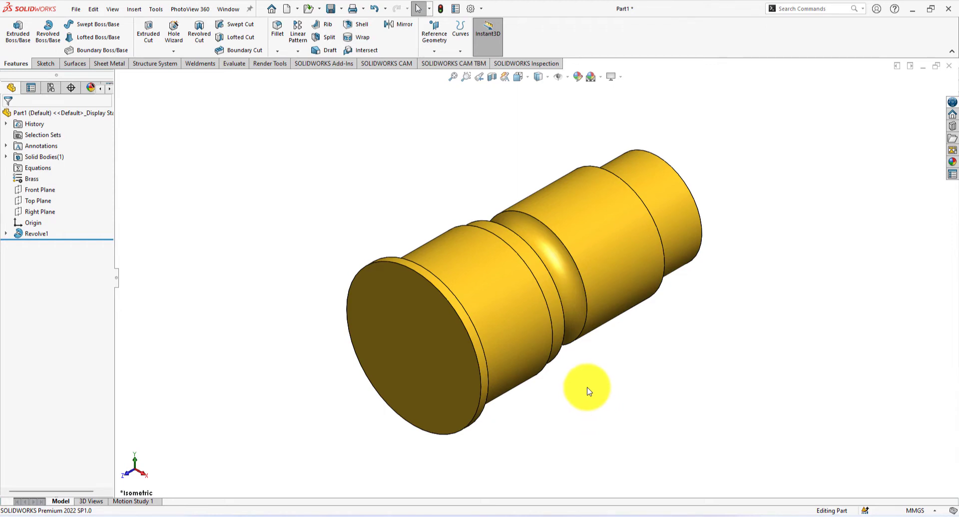
pyautogui.click(467, 381)
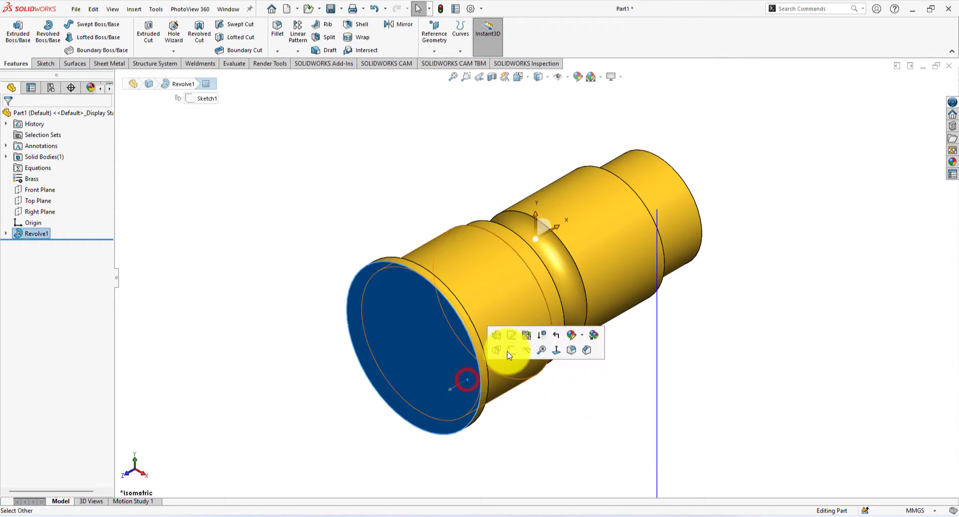
pyautogui.click(511, 352)
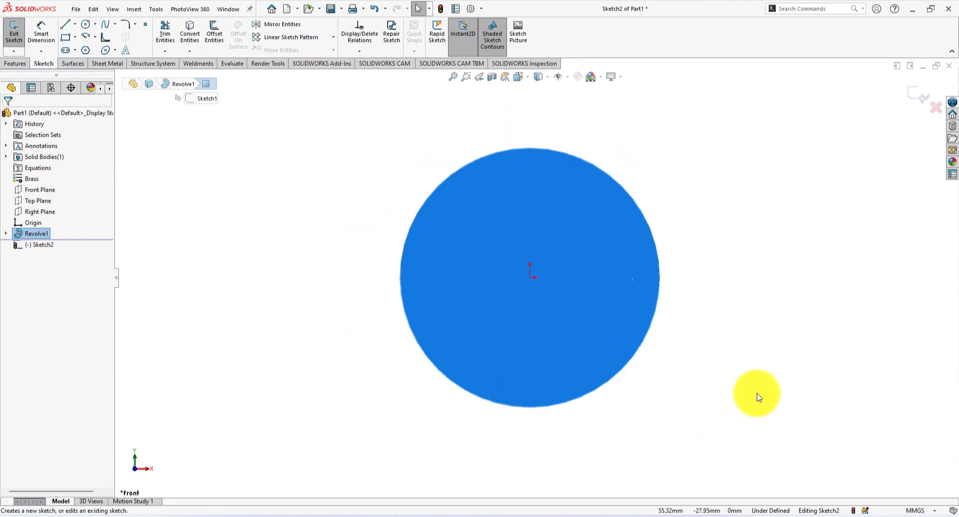
pyautogui.click(709, 276)
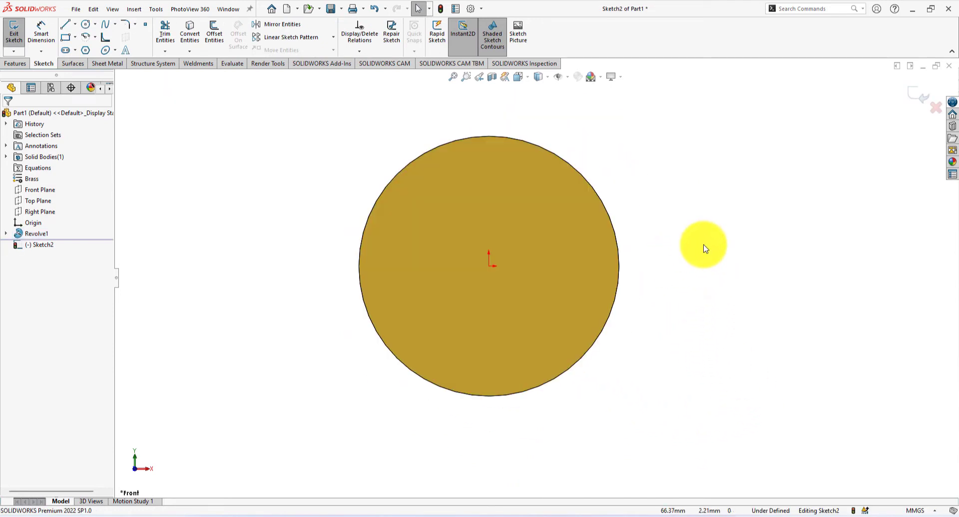
# Sketch two concentric circles centred on the origin, about 135 mm and about 102 mm in diameter.
pyautogui.moveTo(236, 210); pyautogui.dragTo(298, 223, button='right')
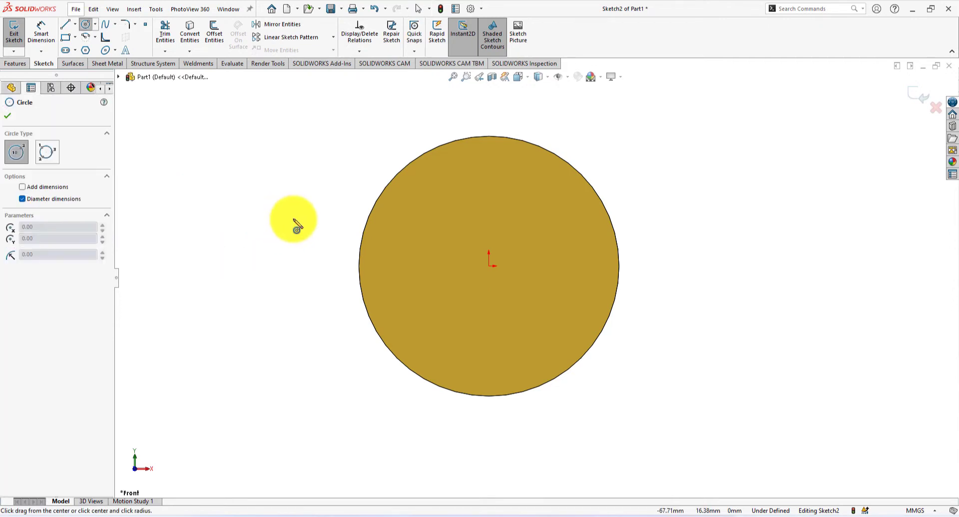
pyautogui.click(490, 267)
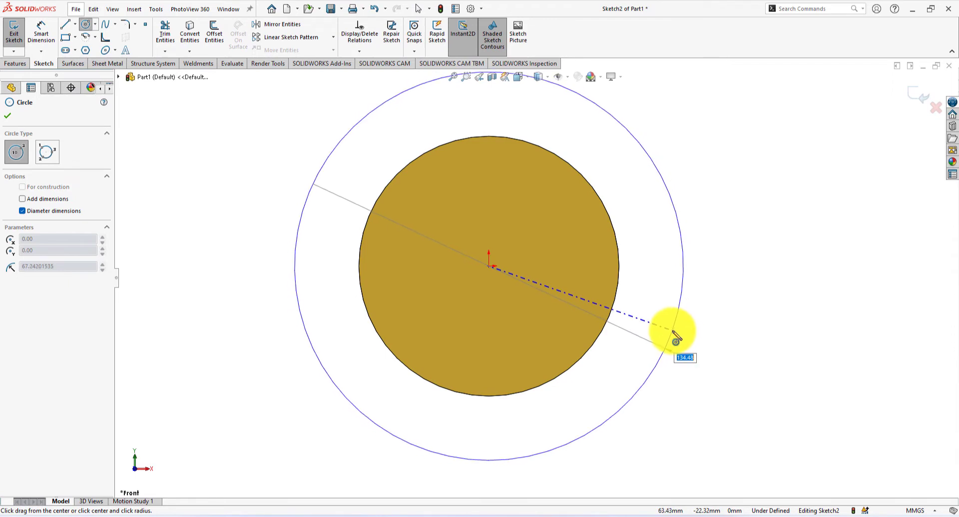
pyautogui.click(674, 333)
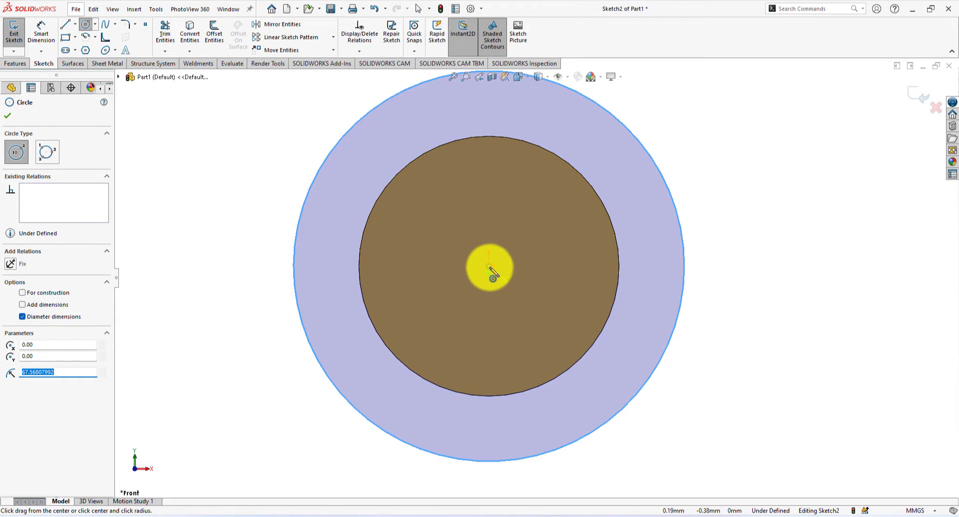
pyautogui.click(489, 268)
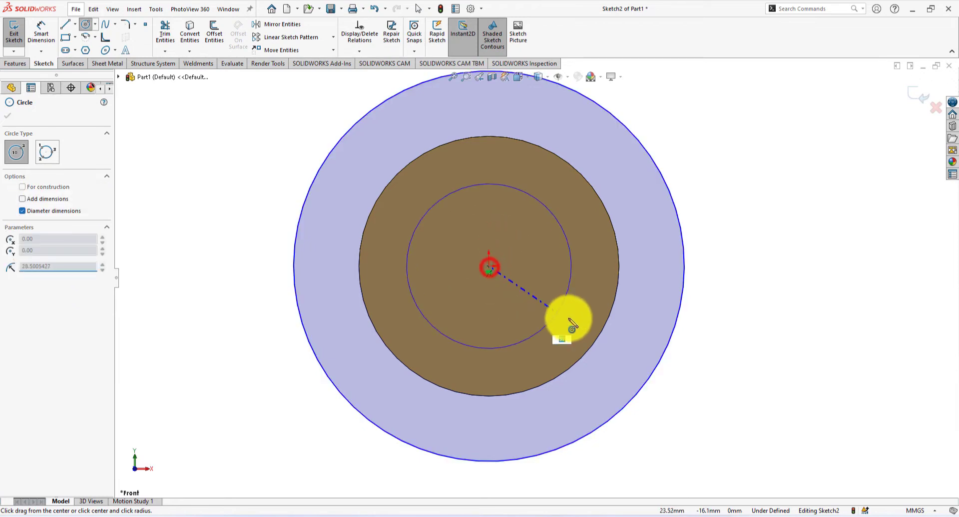
pyautogui.click(620, 334)
# Dimension the diameter of the outer sketch circle as 170 mm.
pyautogui.scroll(1, 664, 305)
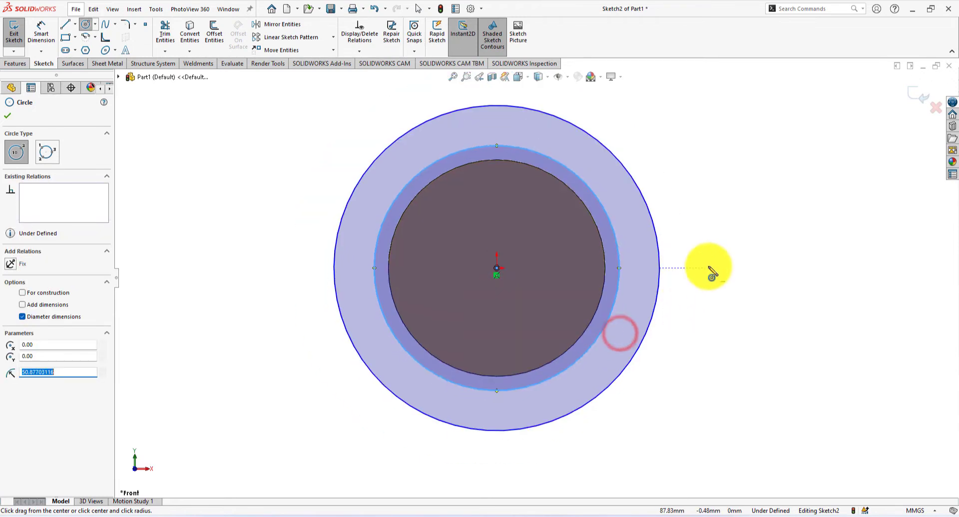
pyautogui.scroll(1, 640, 208)
pyautogui.scroll(-1, 624, 204)
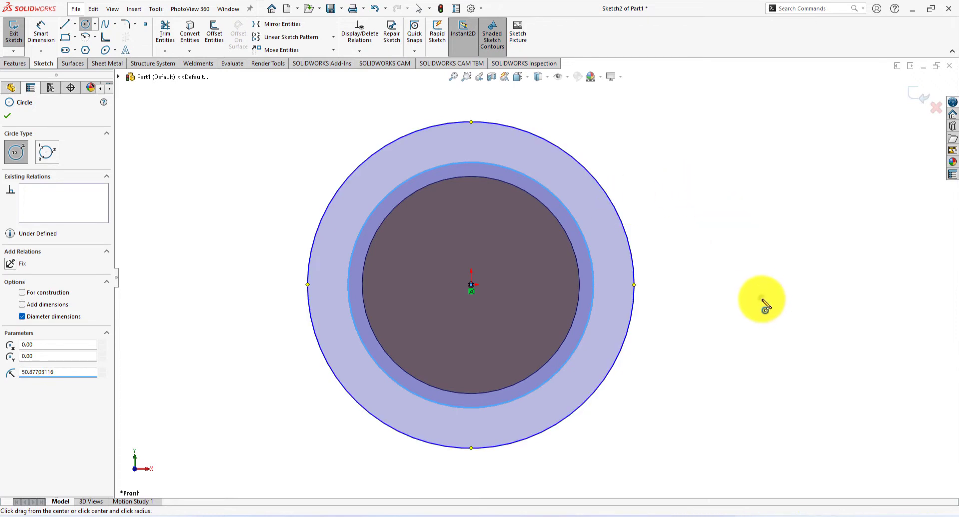
pyautogui.moveTo(764, 305); pyautogui.dragTo(773, 264, button='right')
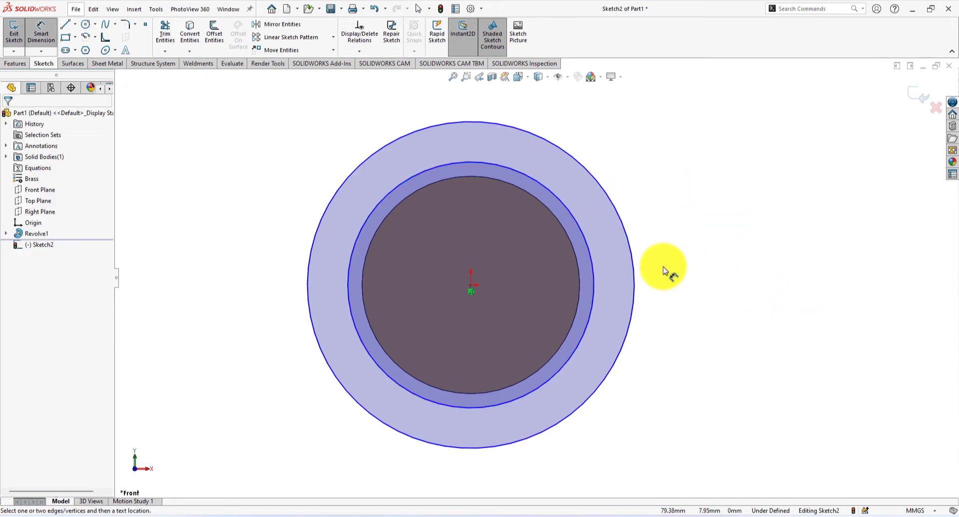
pyautogui.click(634, 264)
pyautogui.click(714, 282)
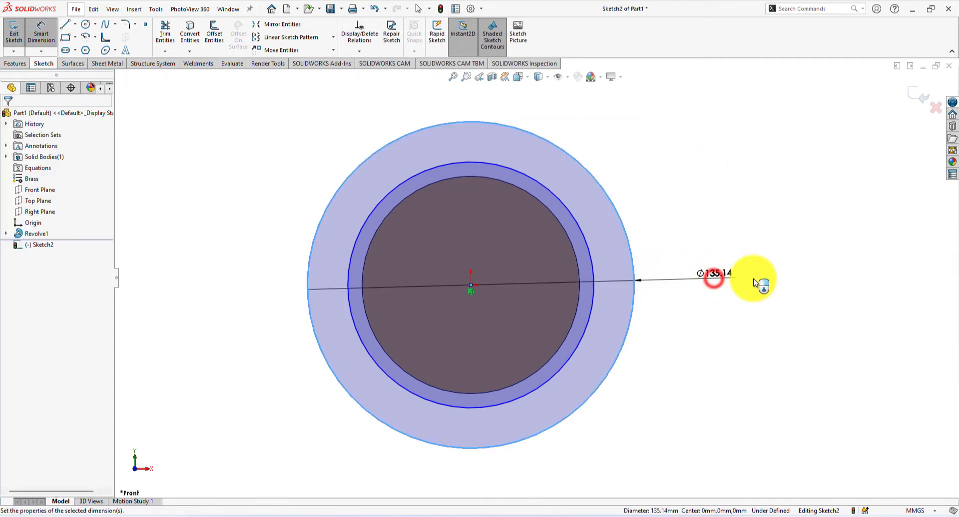
pyautogui.write('170')
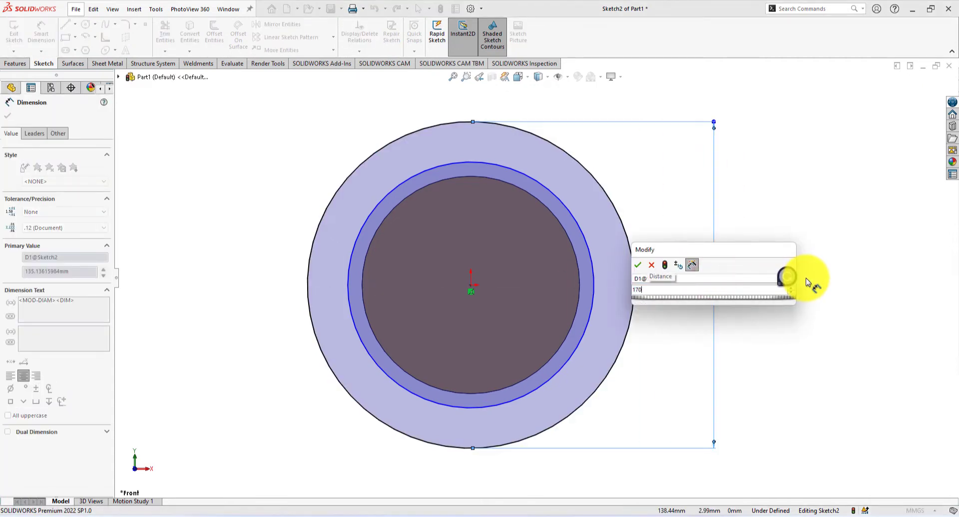
pyautogui.press('Return')
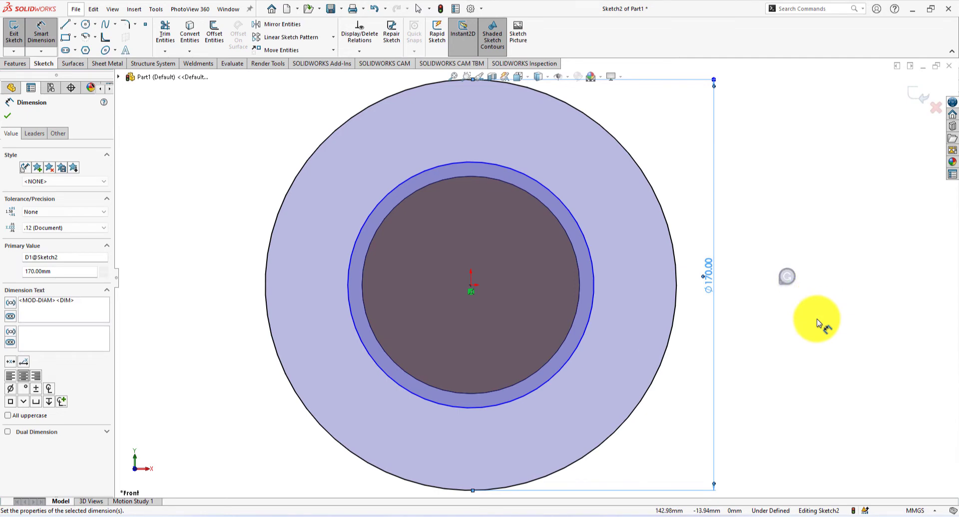
# Dimension the diameter of the inner sketch circle as 100 mm and finish dimensioning.
pyautogui.click(588, 317)
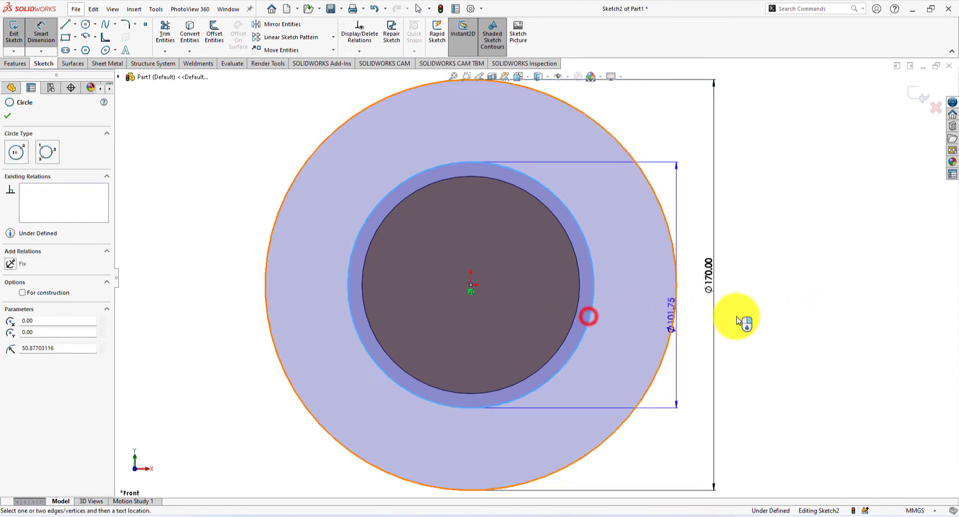
pyautogui.click(761, 321)
pyautogui.write('100')
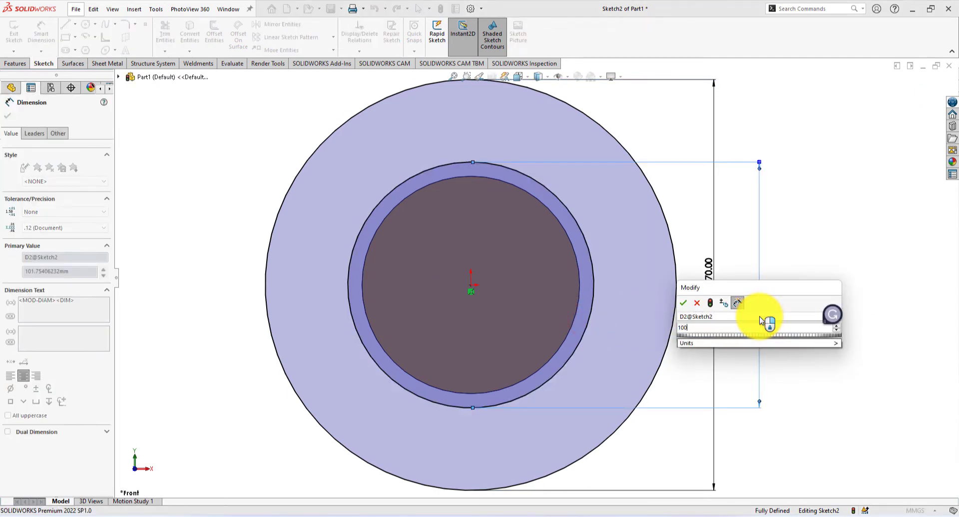
pyautogui.press('Return')
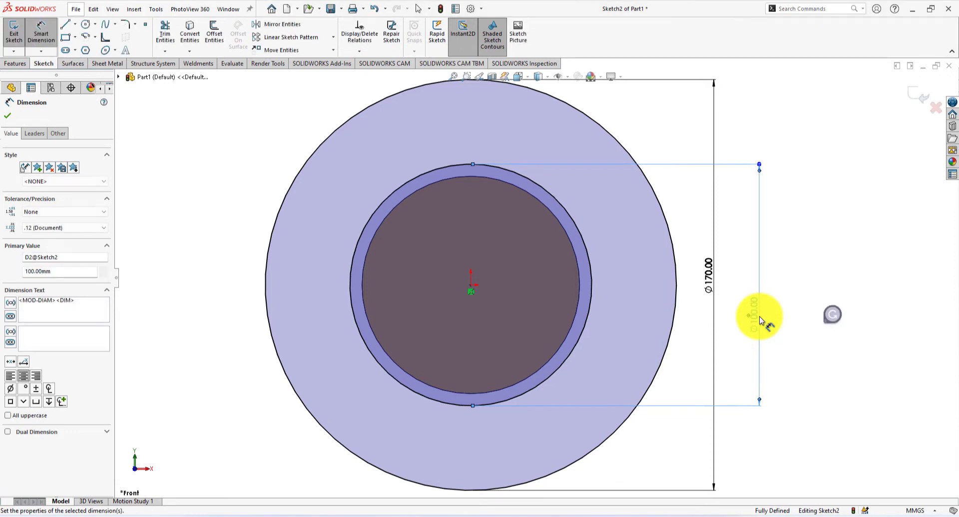
pyautogui.scroll(1, 763, 312)
pyautogui.scroll(1, 713, 274)
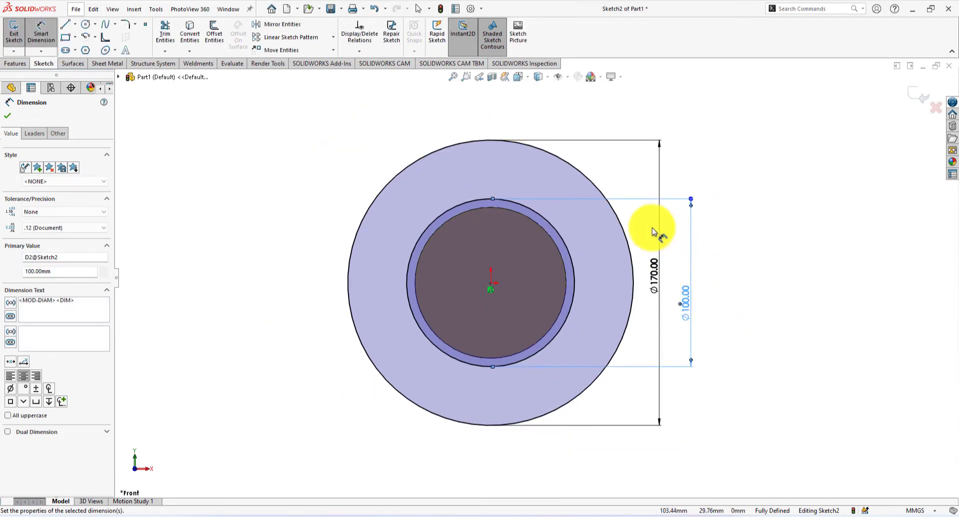
pyautogui.click(11, 118)
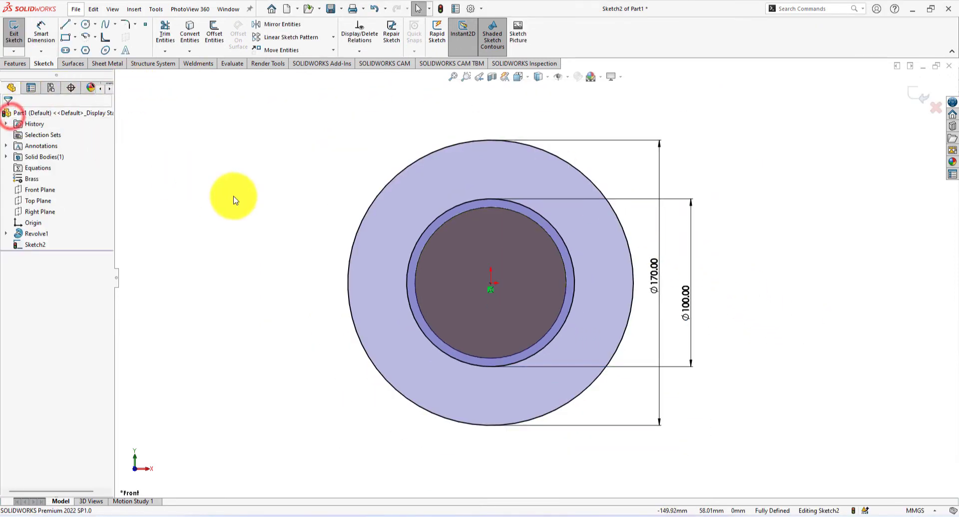
# Sketch a vertical line from the origin up to the top of the 170 mm circle and make it construction geometry.
pyautogui.moveTo(232, 196); pyautogui.dragTo(199, 197, button='right')
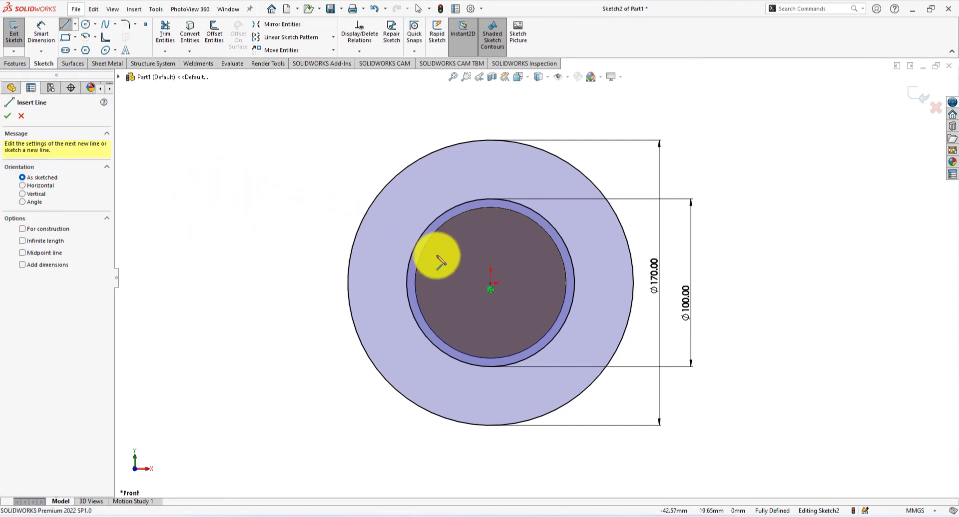
pyautogui.click(492, 285)
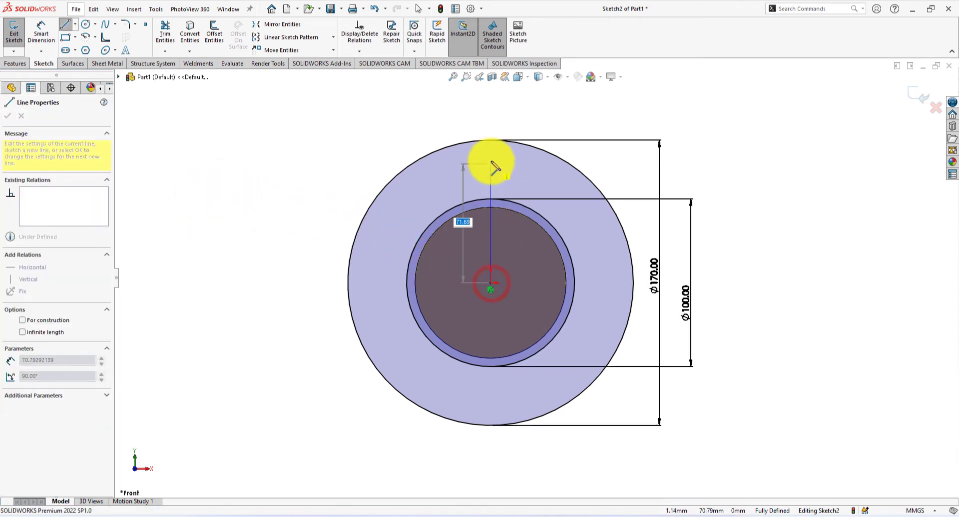
pyautogui.click(490, 141)
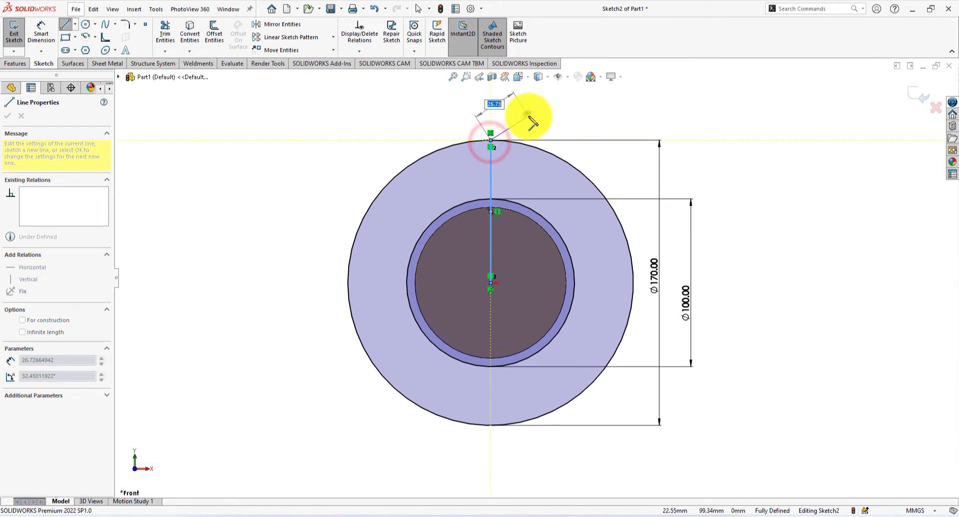
pyautogui.rightClick(545, 124)
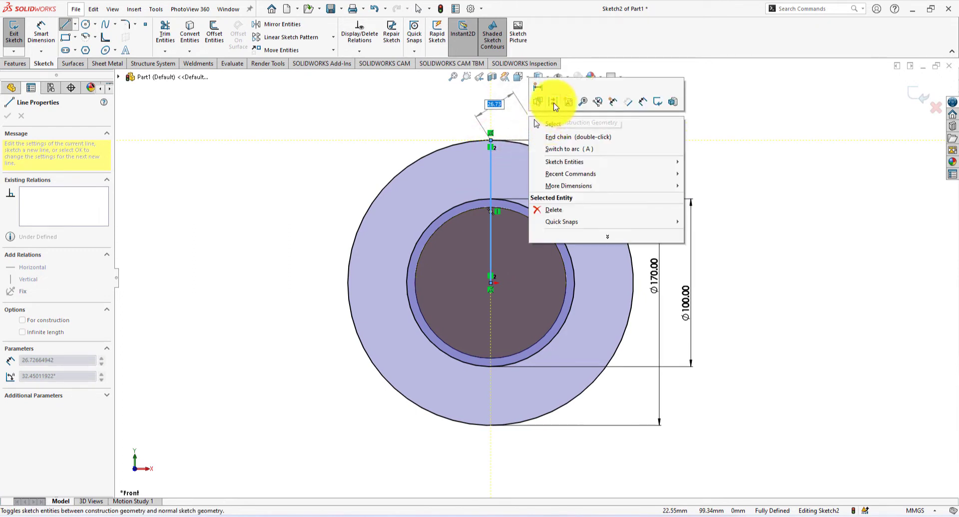
pyautogui.click(555, 102)
pyautogui.press('Escape')
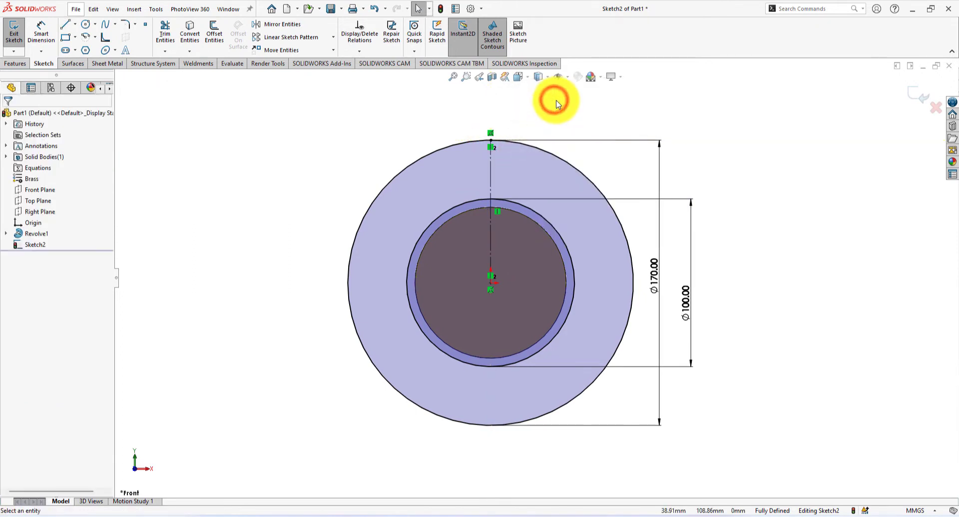
pyautogui.click(792, 234)
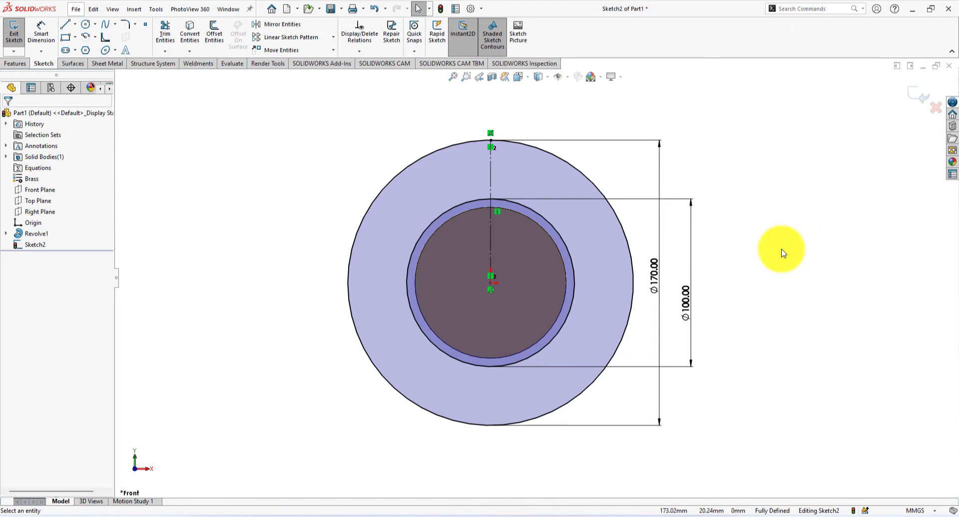
# Sketch a three-point arc of about 74 mm radius from the 170 mm circle to the 100 mm circle, just left of the centreline and bulging outward.
pyautogui.scroll(-2, 566, 114)
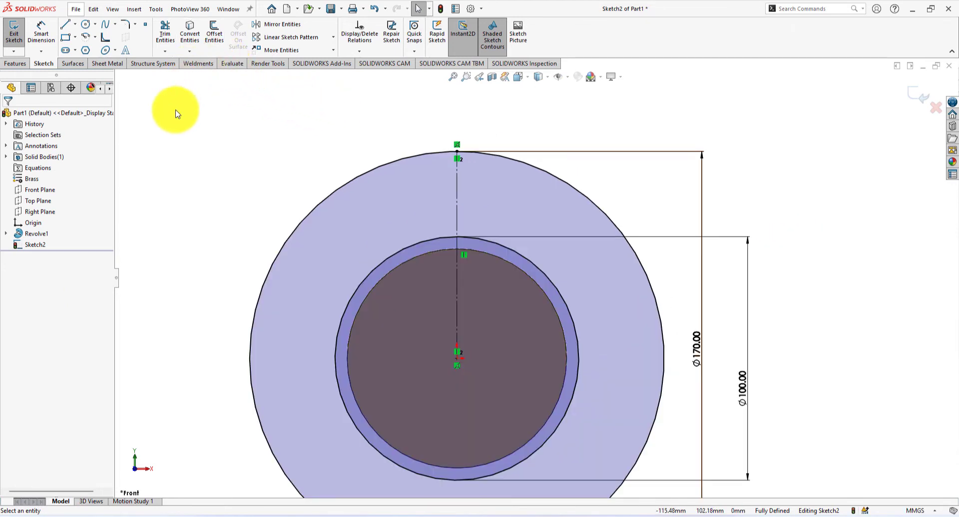
pyautogui.click(96, 40)
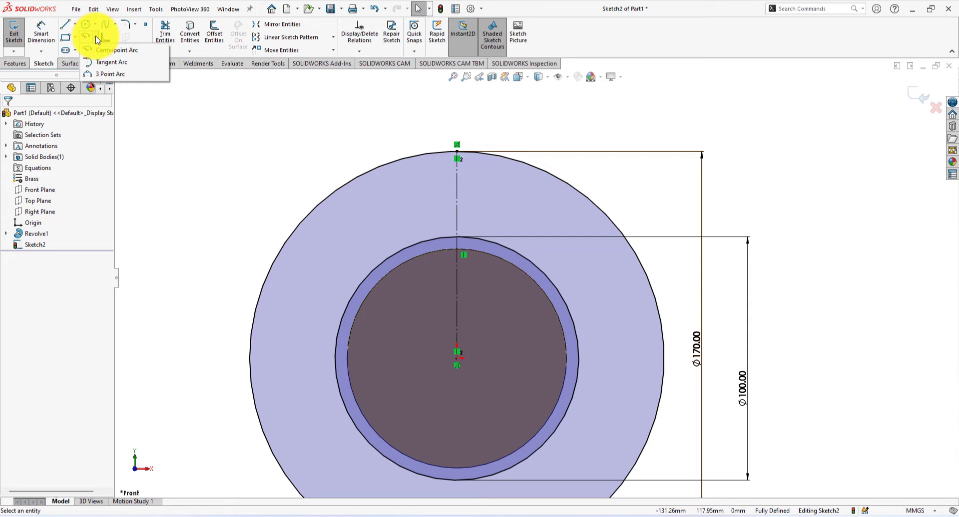
pyautogui.click(106, 74)
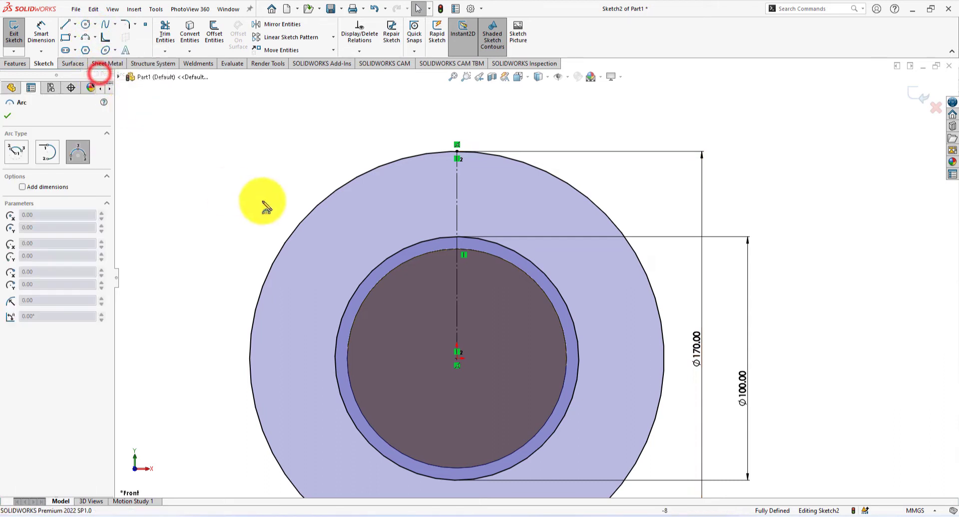
pyautogui.click(425, 153)
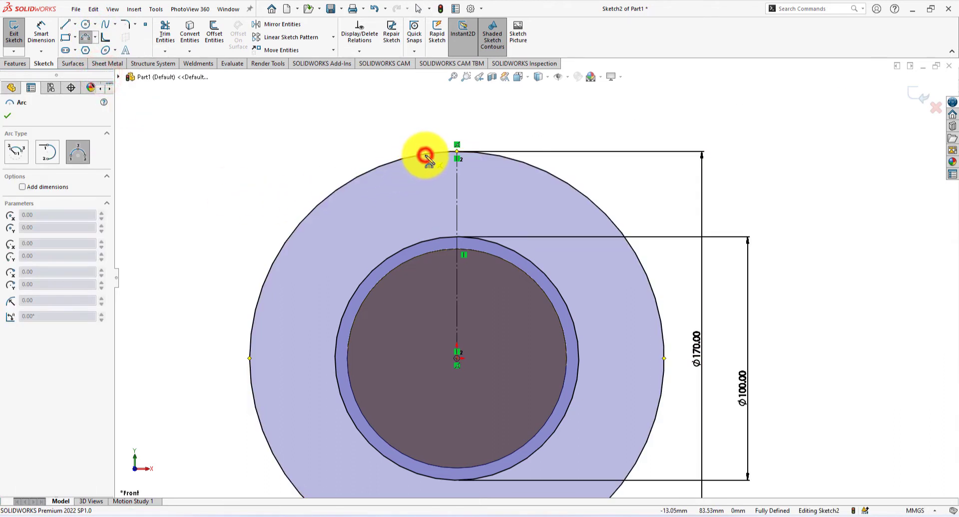
pyautogui.click(413, 244)
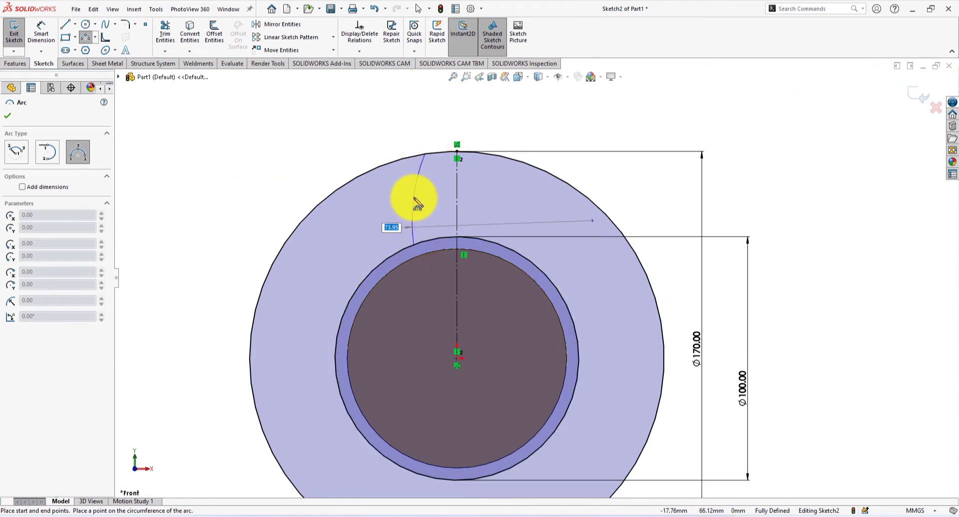
pyautogui.click(415, 199)
pyautogui.rightClick(559, 120)
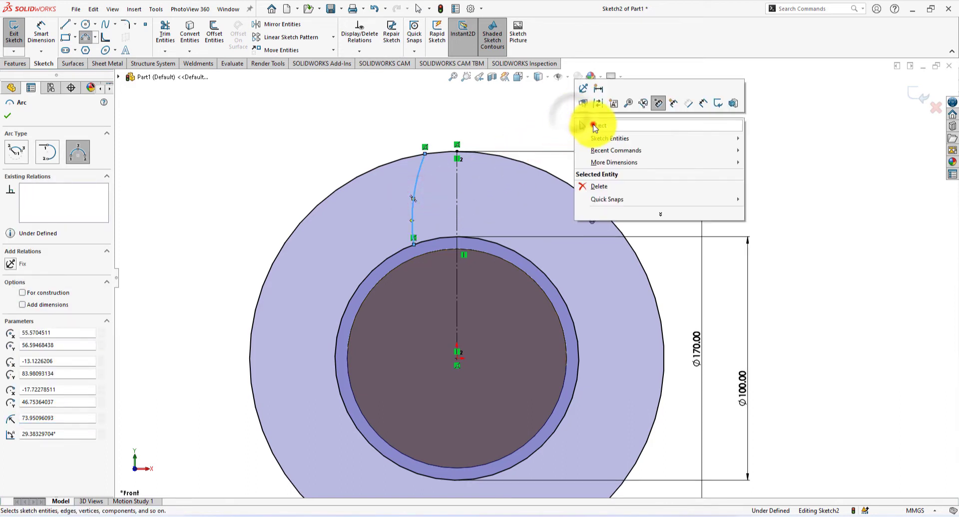
pyautogui.click(592, 129)
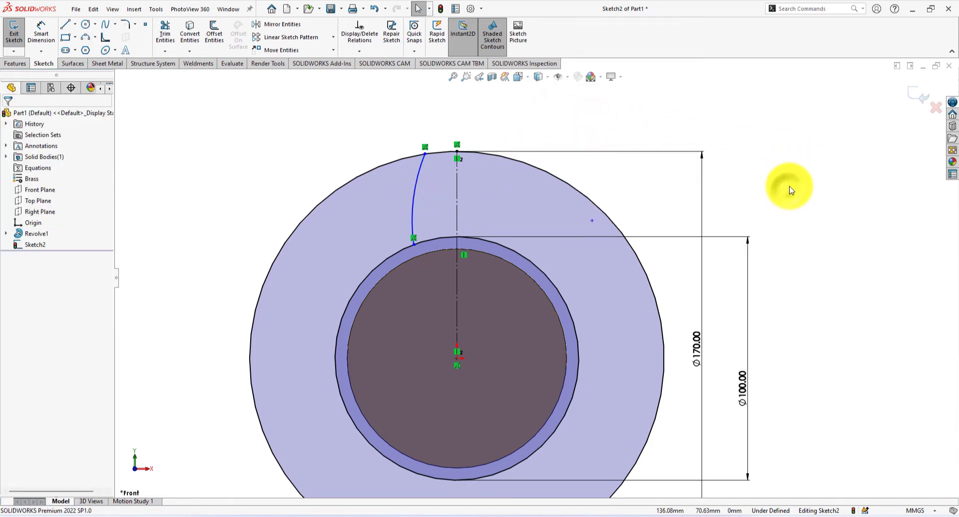
# Dimension the horizontal distance from the arc's upper endpoint to the vertical construction line as 6 mm.
pyautogui.moveTo(791, 188); pyautogui.dragTo(788, 146, button='right')
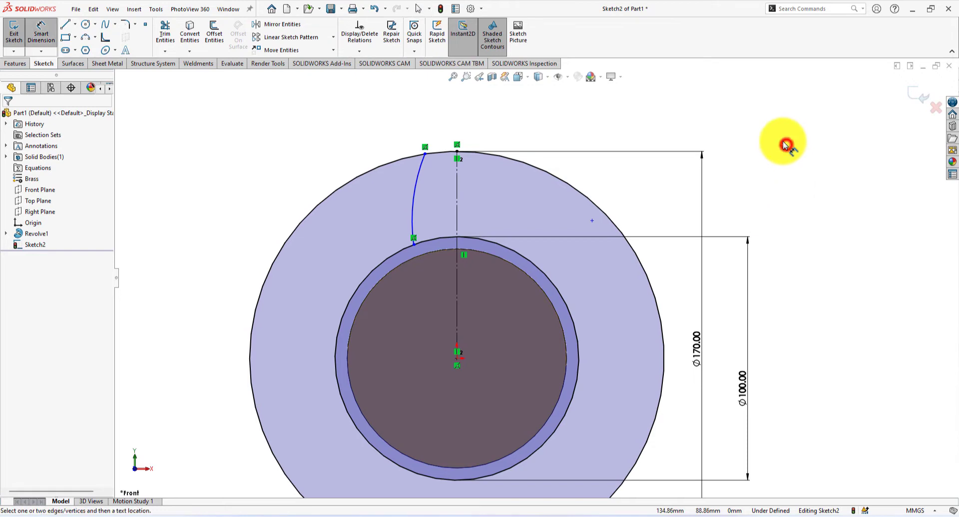
pyautogui.scroll(-3, 433, 150)
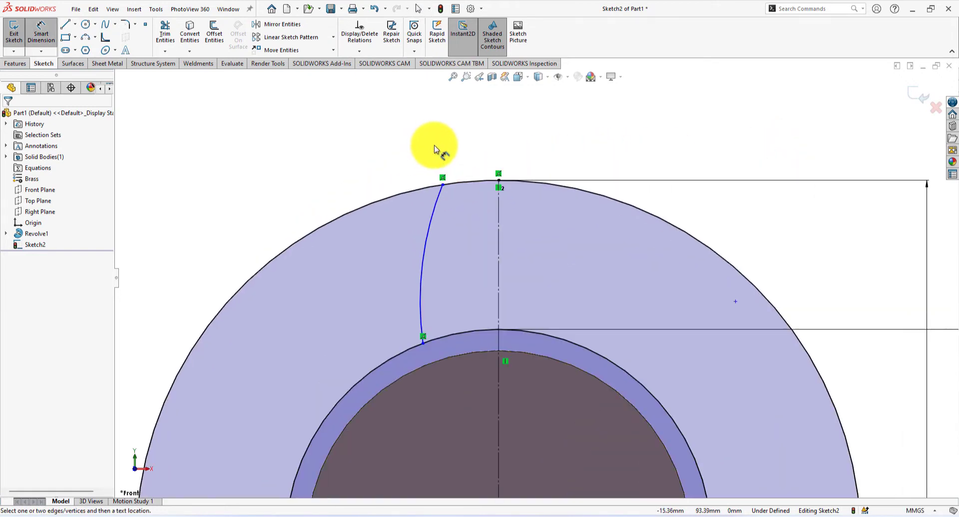
pyautogui.click(443, 185)
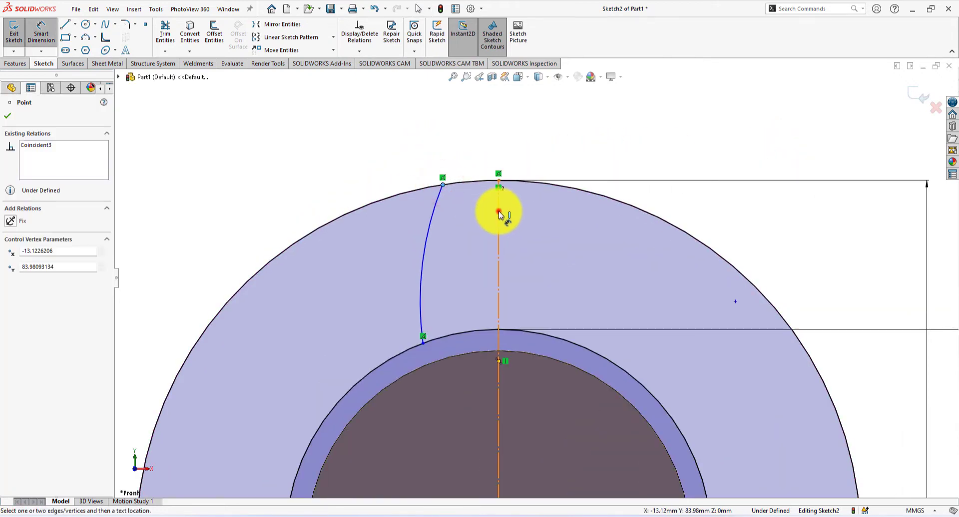
pyautogui.click(499, 212)
pyautogui.click(472, 159)
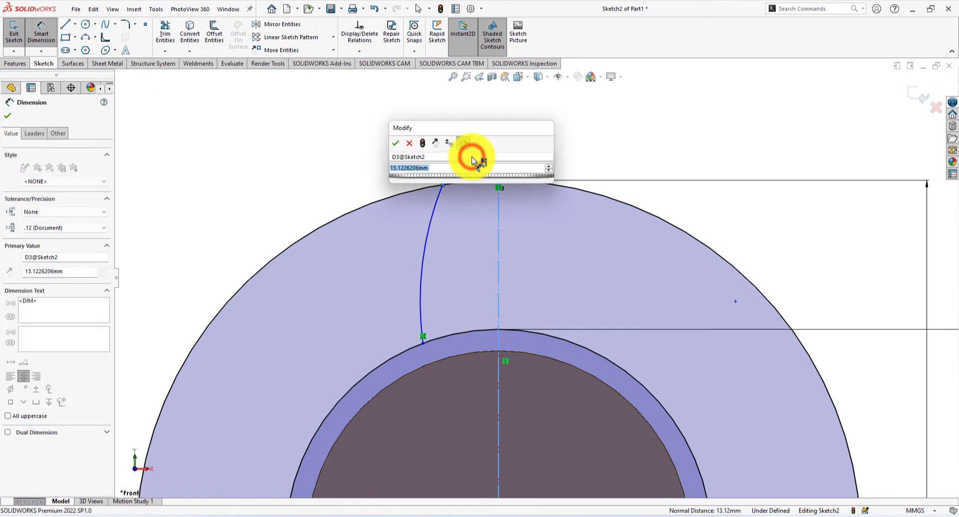
pyautogui.write('6')
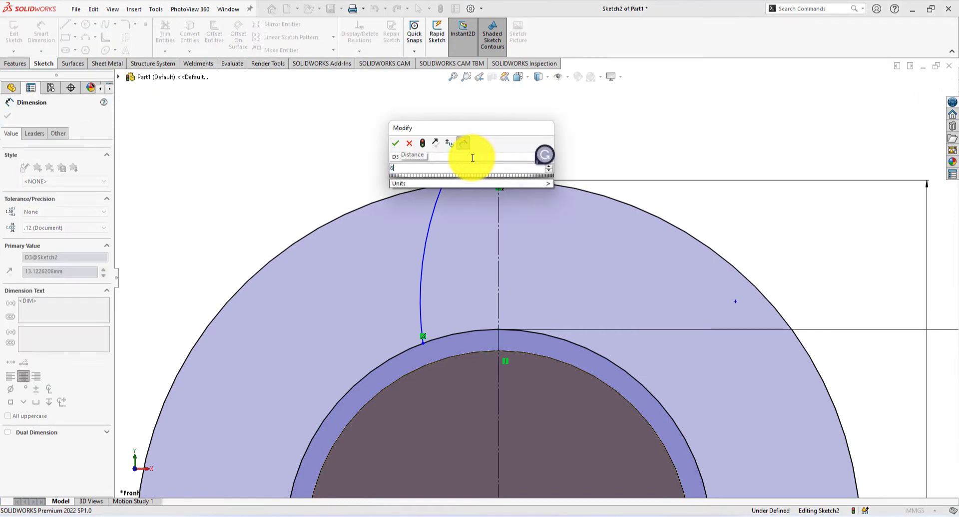
pyautogui.press('Return')
# Dimension the horizontal distance from the arc's lower endpoint to the vertical construction line as 15 mm.
pyautogui.scroll(-2, 465, 348)
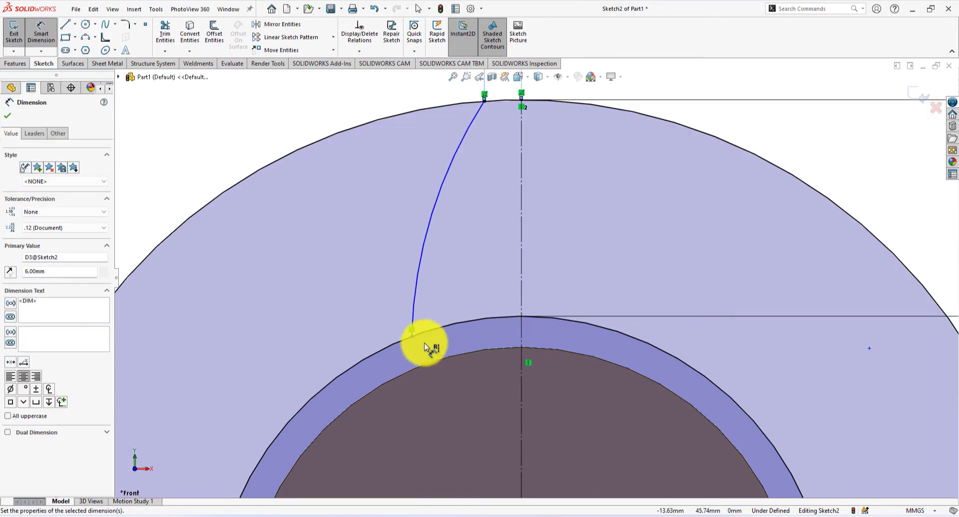
pyautogui.click(411, 337)
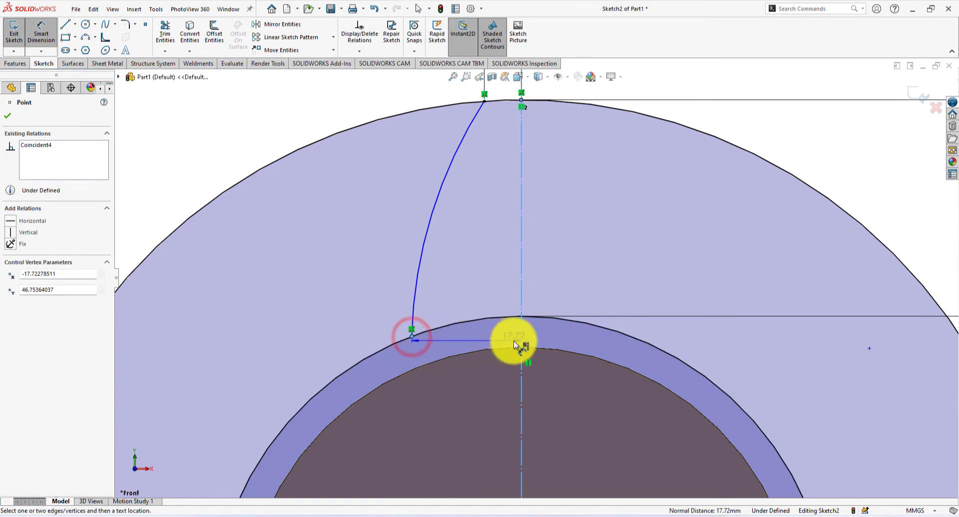
pyautogui.click(467, 391)
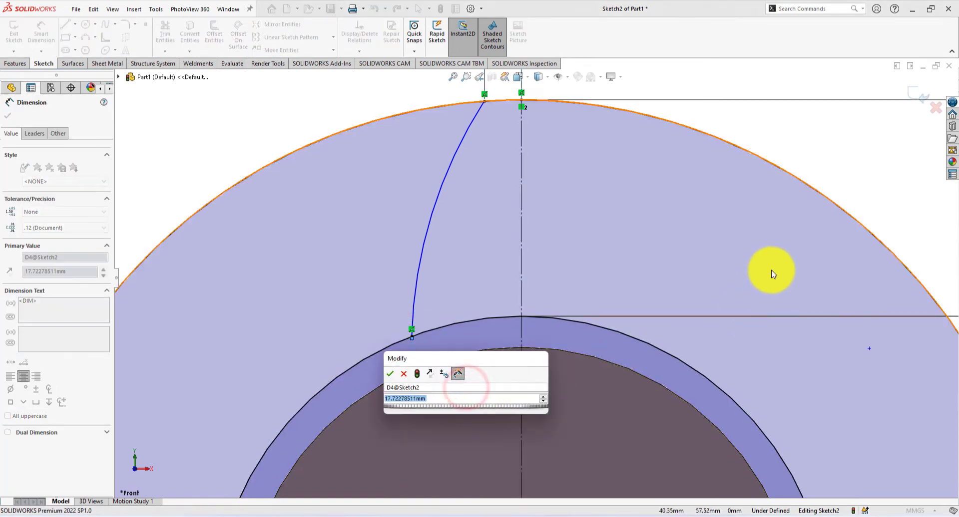
pyautogui.write('15')
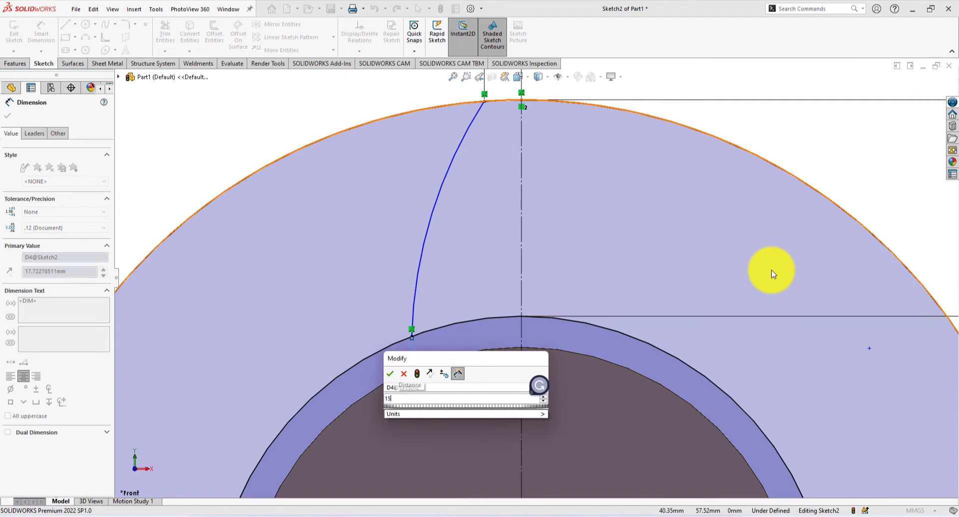
pyautogui.press('Return')
# Dimension the radius of the tooth-side arc as 65 mm.
pyautogui.scroll(3, 554, 306)
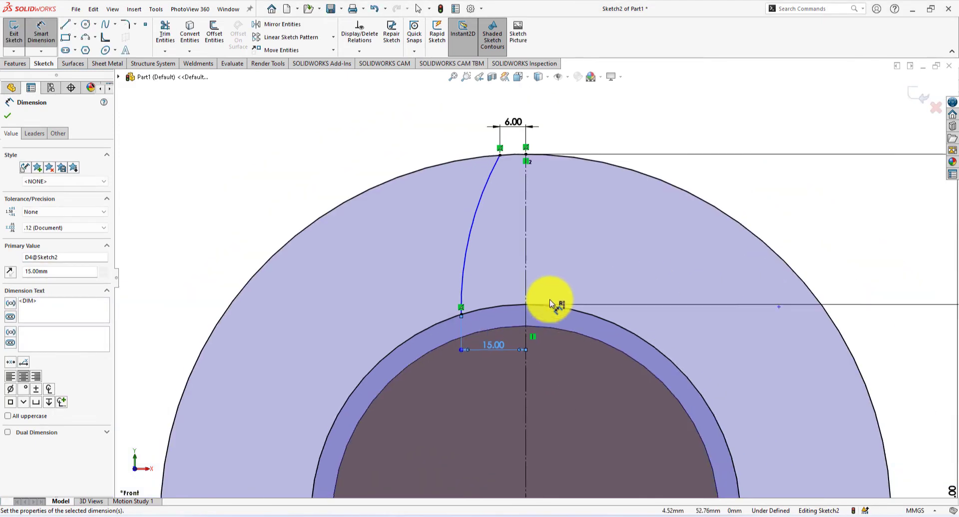
pyautogui.scroll(-2, 569, 309)
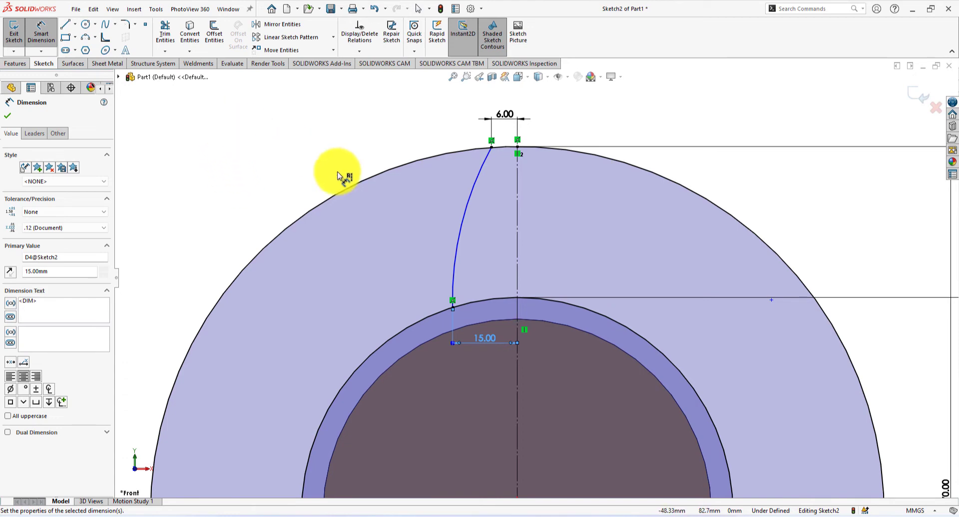
pyautogui.click(460, 225)
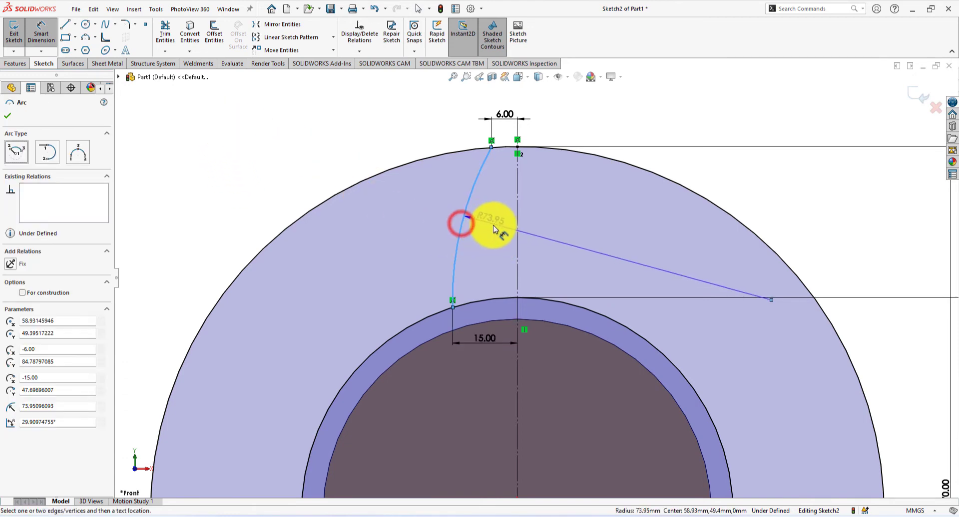
pyautogui.click(573, 243)
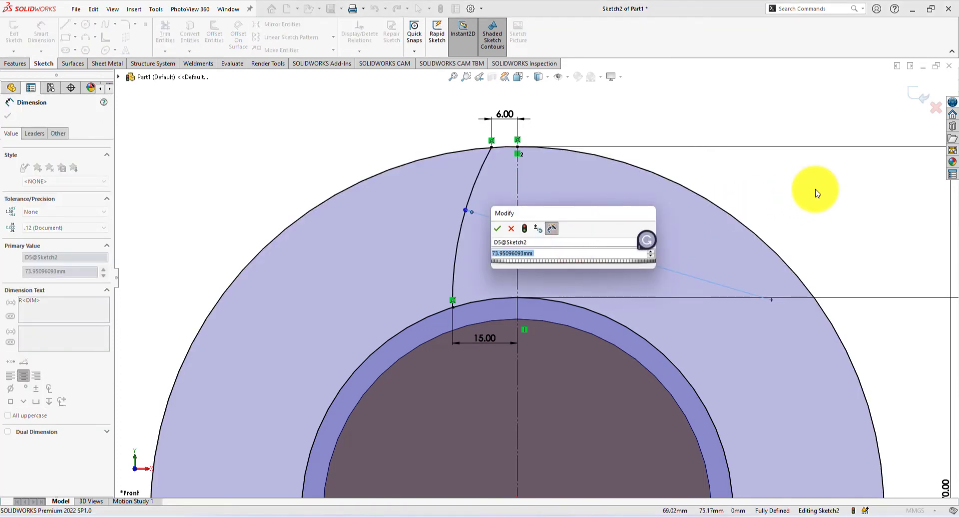
pyautogui.write('65')
pyautogui.press('Return')
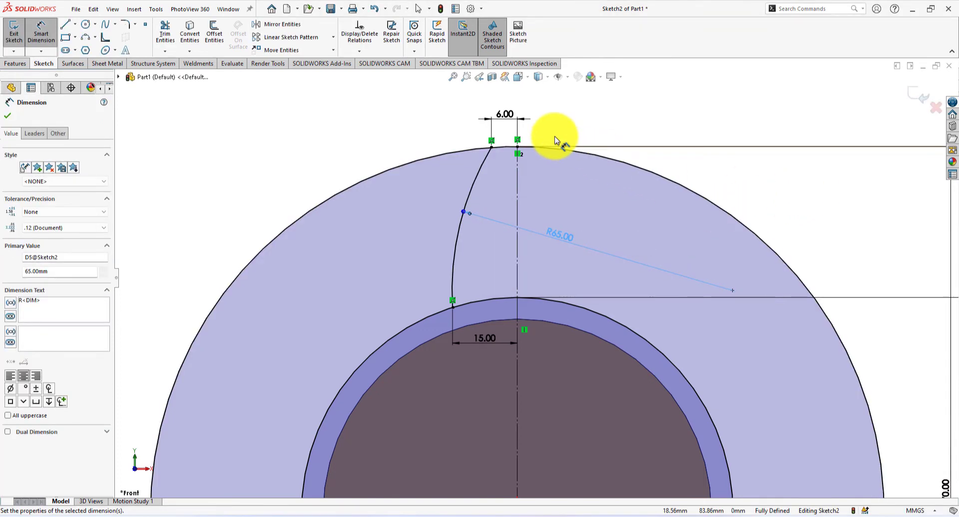
# Mirror the 65 mm radius arc about the vertical construction line, keeping the original arc.
pyautogui.scroll(2, 556, 140)
pyautogui.scroll(1, 565, 345)
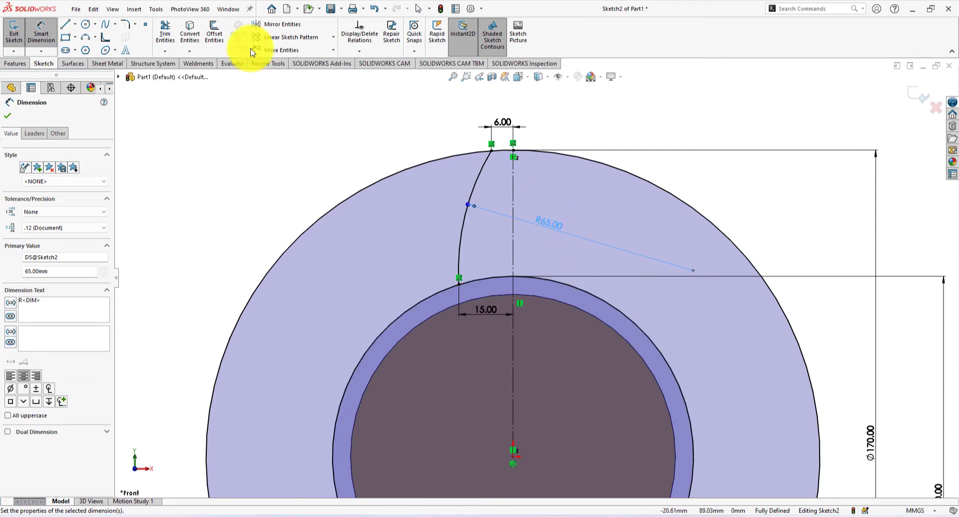
pyautogui.click(296, 29)
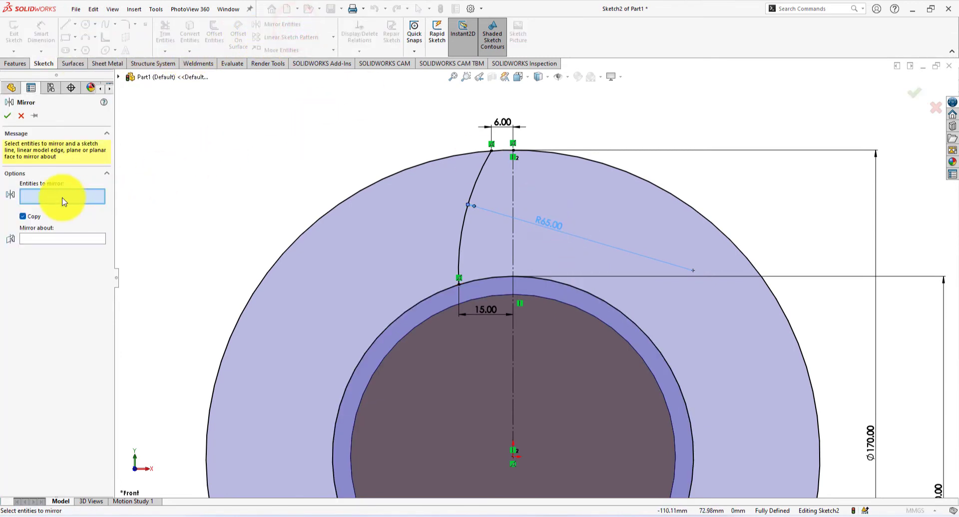
pyautogui.click(462, 234)
pyautogui.click(83, 240)
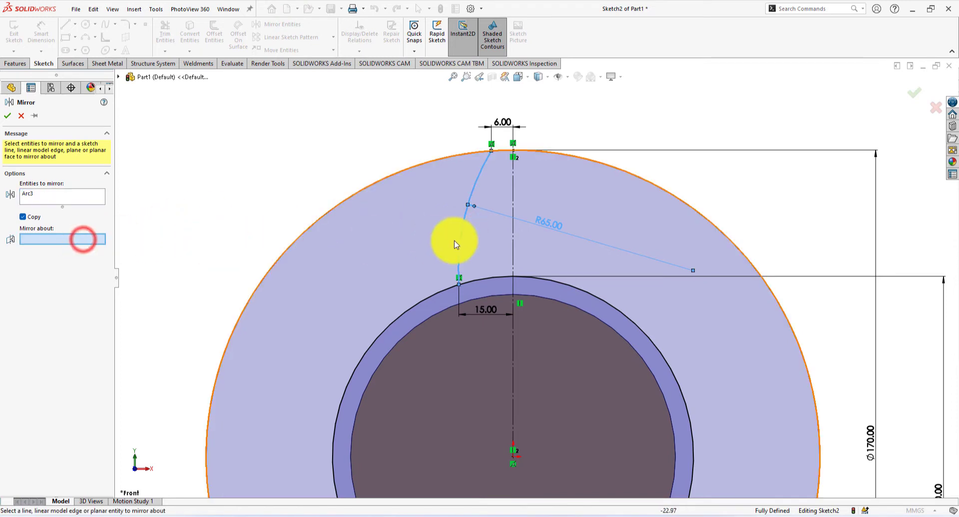
pyautogui.click(513, 242)
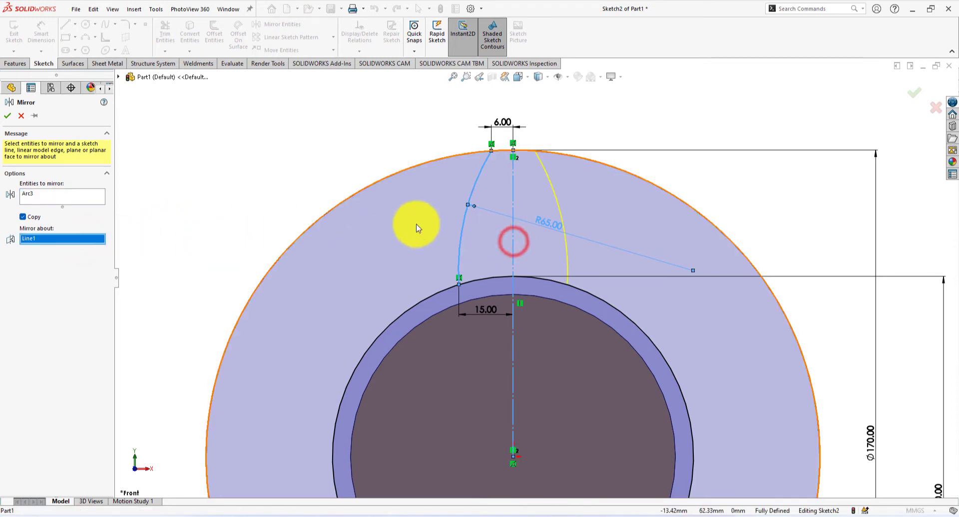
pyautogui.click(7, 116)
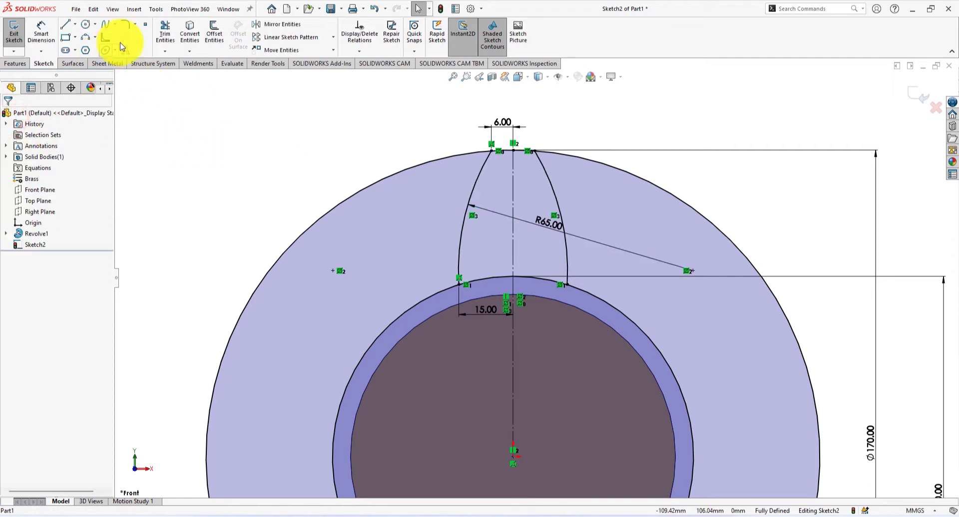
# Trim away the 170 mm circle outside the two side arcs, leaving only the short tip segment between them.
pyautogui.click(166, 34)
pyautogui.moveTo(370, 154); pyautogui.dragTo(392, 205)
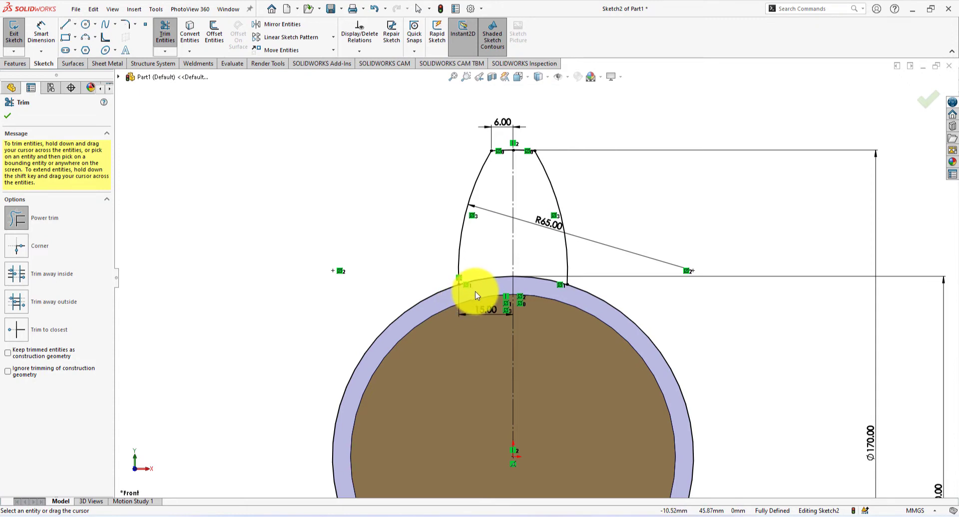
pyautogui.scroll(1, 524, 300)
pyautogui.scroll(1, 579, 293)
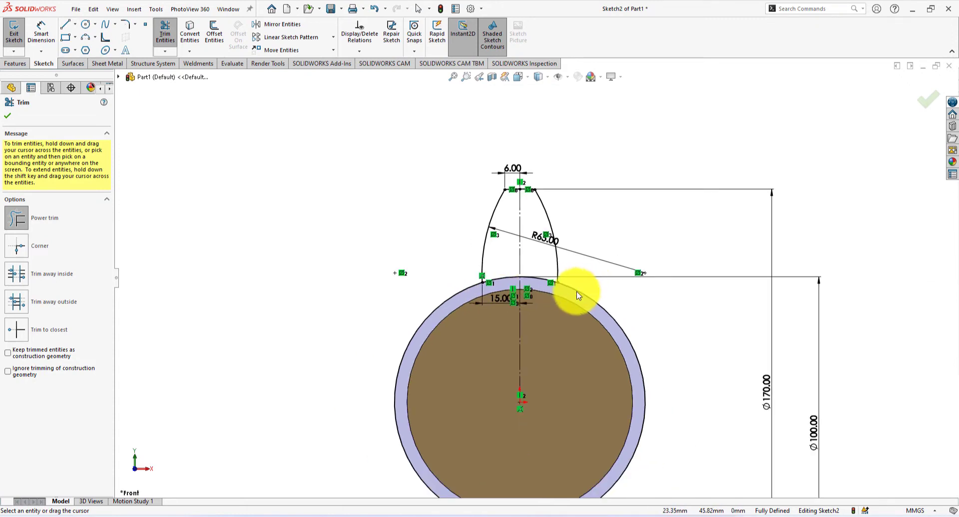
# Set up a circular sketch pattern centred on the shaft's circular edge, with both side arcs and the tip segment as entities.
pyautogui.scroll(-2, 524, 362)
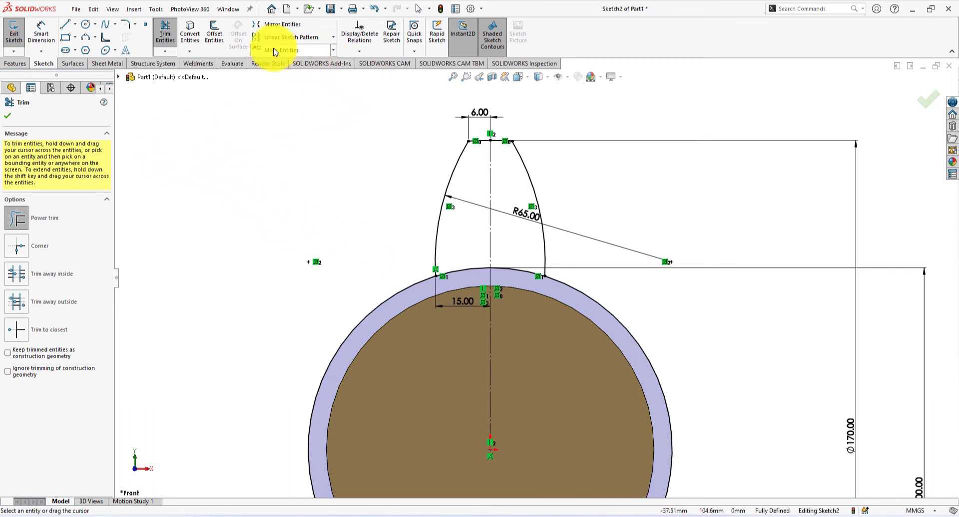
pyautogui.click(333, 38)
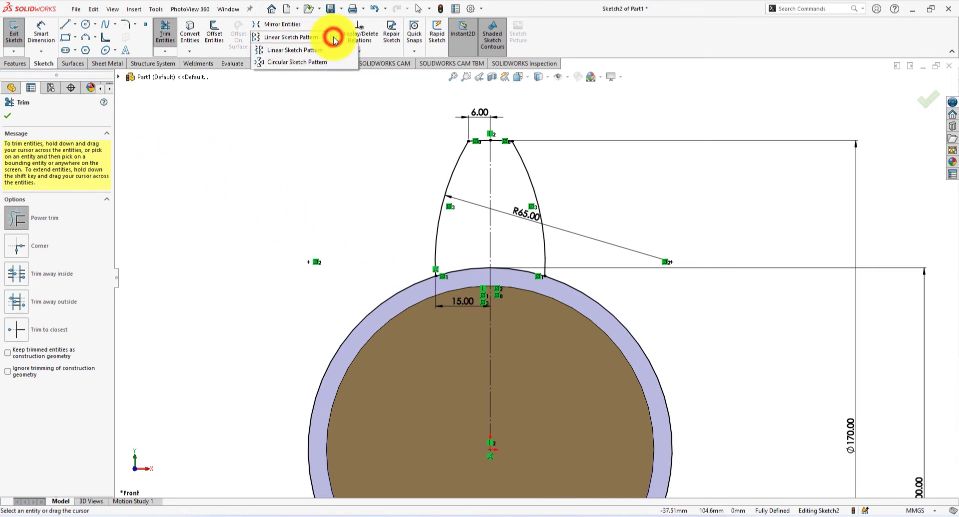
pyautogui.click(306, 62)
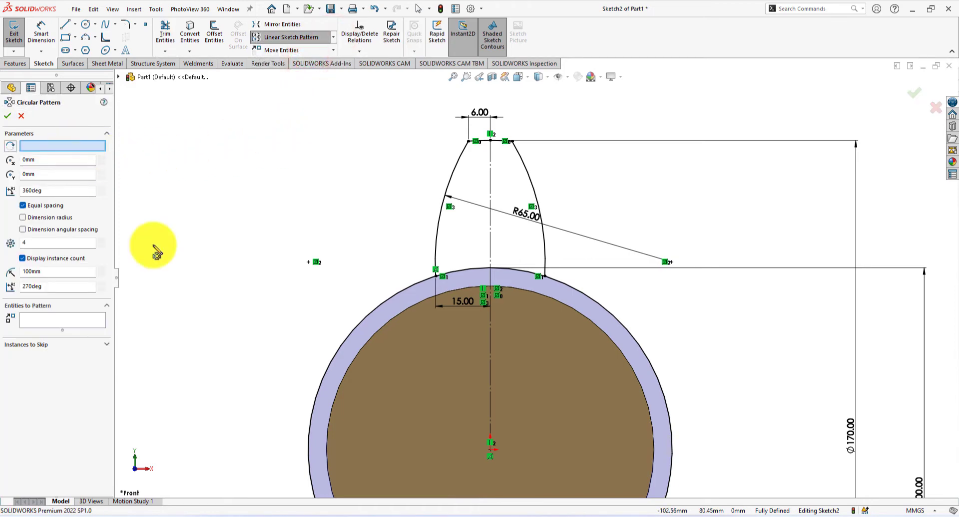
pyautogui.click(419, 306)
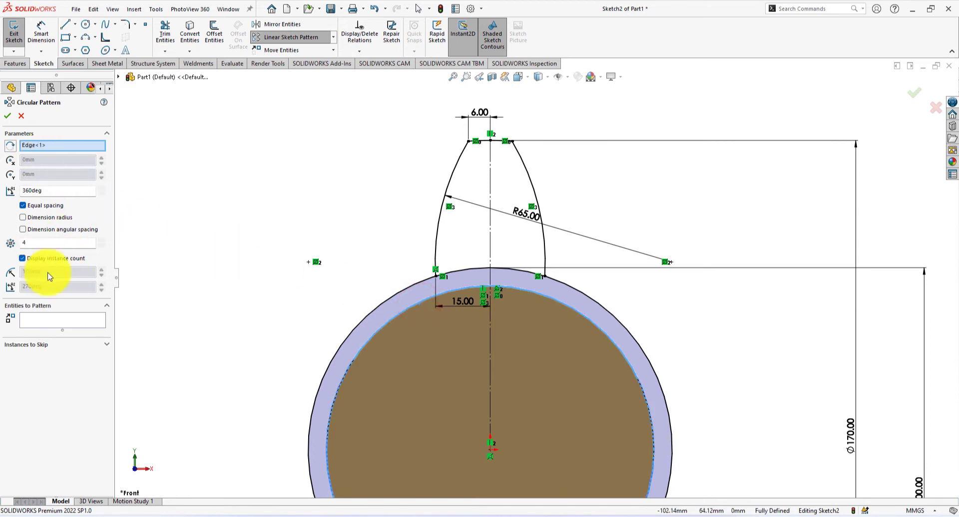
pyautogui.click(63, 320)
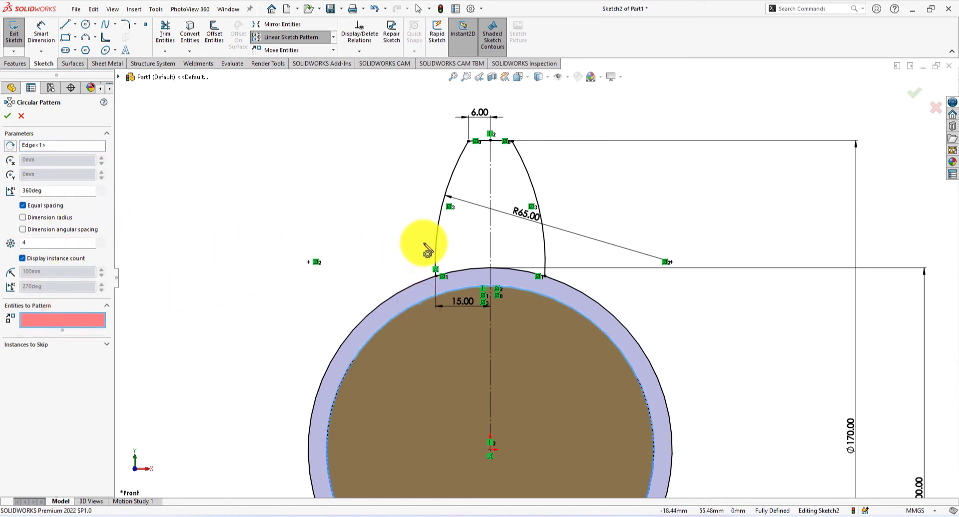
pyautogui.click(435, 238)
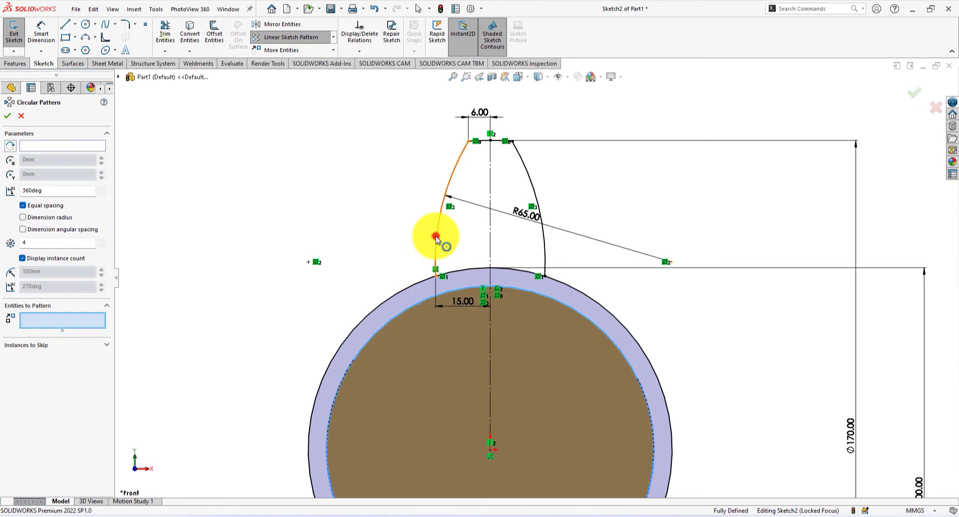
pyautogui.click(496, 141)
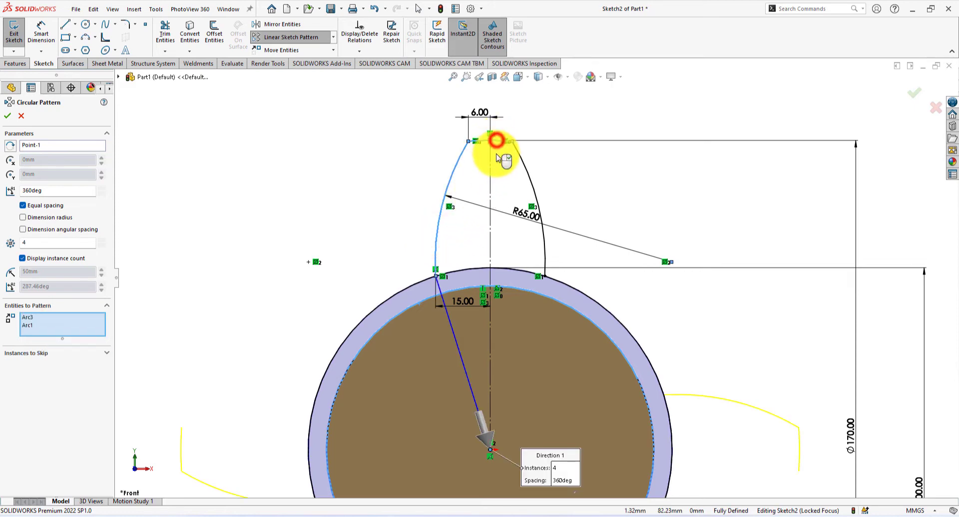
pyautogui.click(530, 179)
# Set the circular pattern to 8 equally spaced instances over 360 degrees and complete it.
pyautogui.scroll(3, 533, 258)
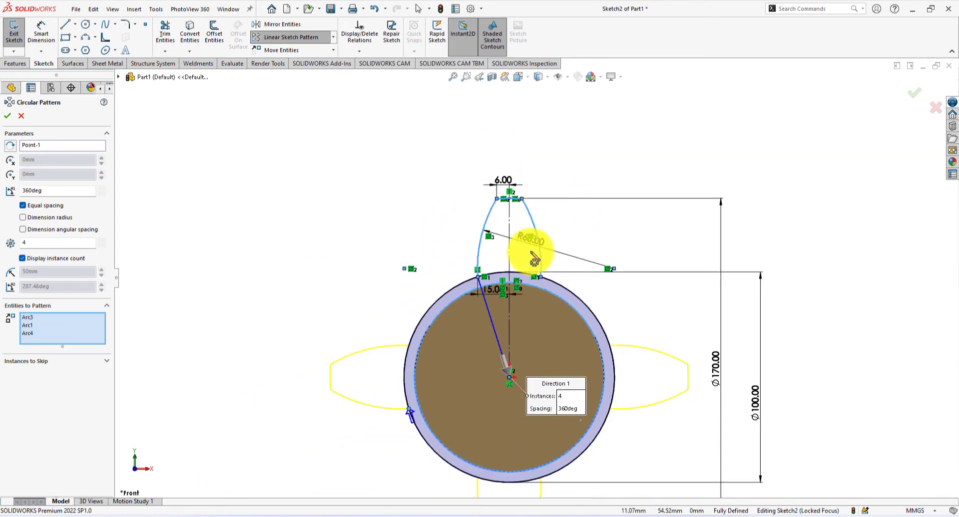
pyautogui.scroll(3, 566, 385)
pyautogui.scroll(-2, 579, 402)
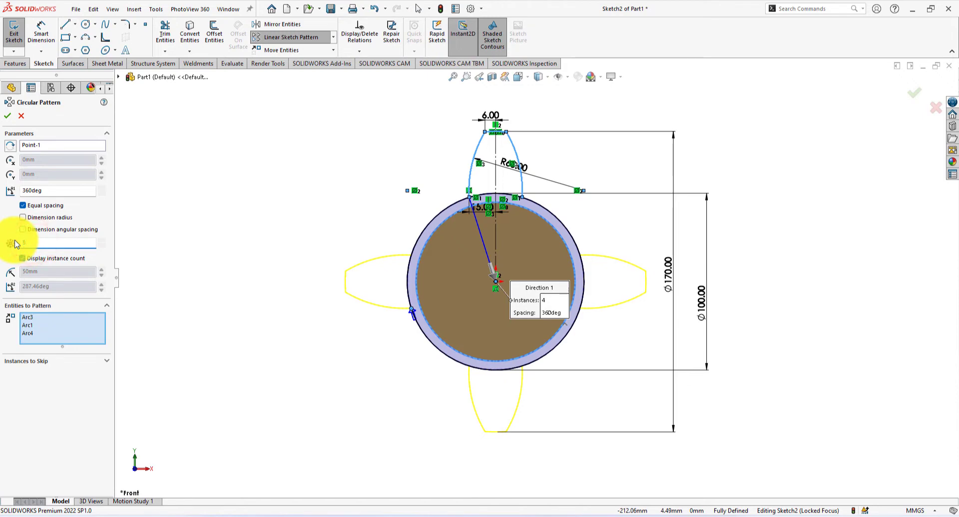
pyautogui.write('8')
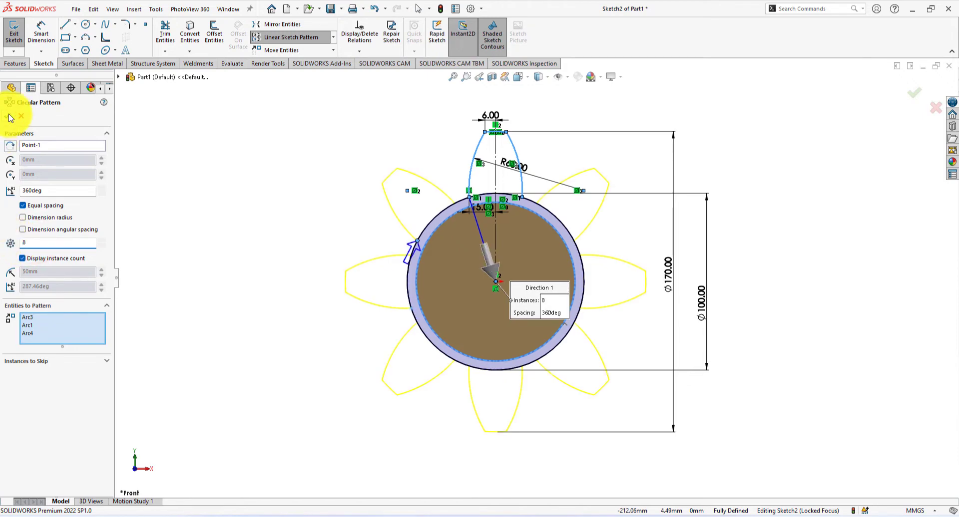
pyautogui.click(9, 117)
pyautogui.click(219, 209)
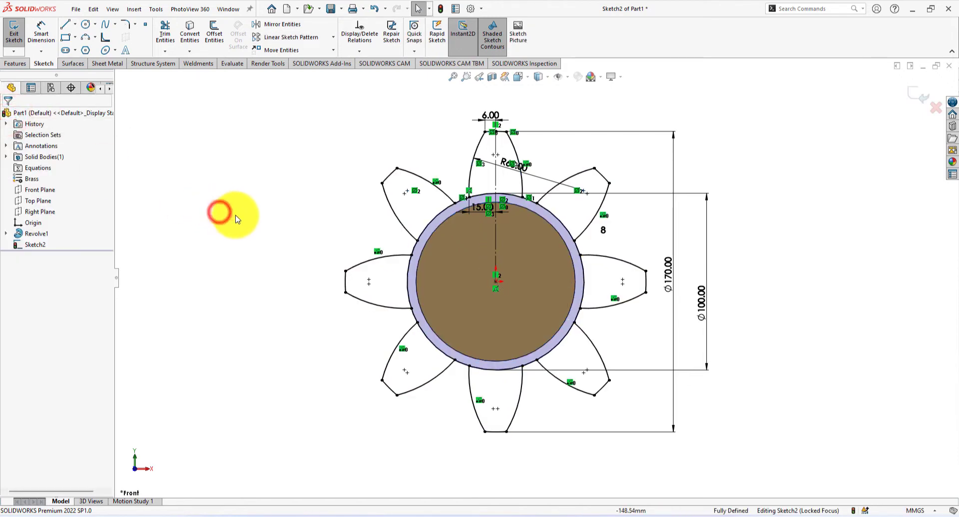
# Trim the 100 mm circle where it crosses the roots of the top, upper-left, left and lower-left teeth.
pyautogui.moveTo(288, 210)
pyautogui.mouseDown(button='middle')
pyautogui.moveTo(227, 229)
pyautogui.moveTo(265, 223)
pyautogui.mouseUp(button='middle')
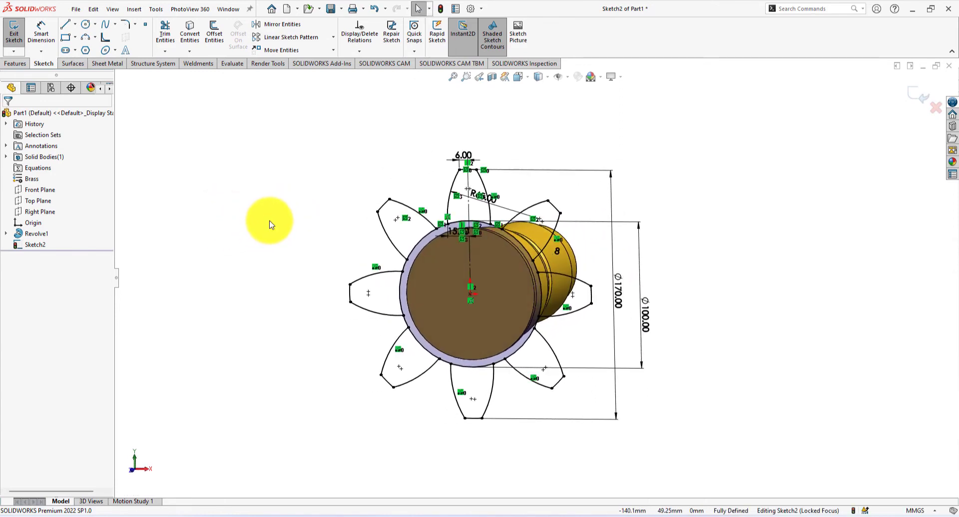
pyautogui.click(165, 34)
pyautogui.scroll(-5, 505, 237)
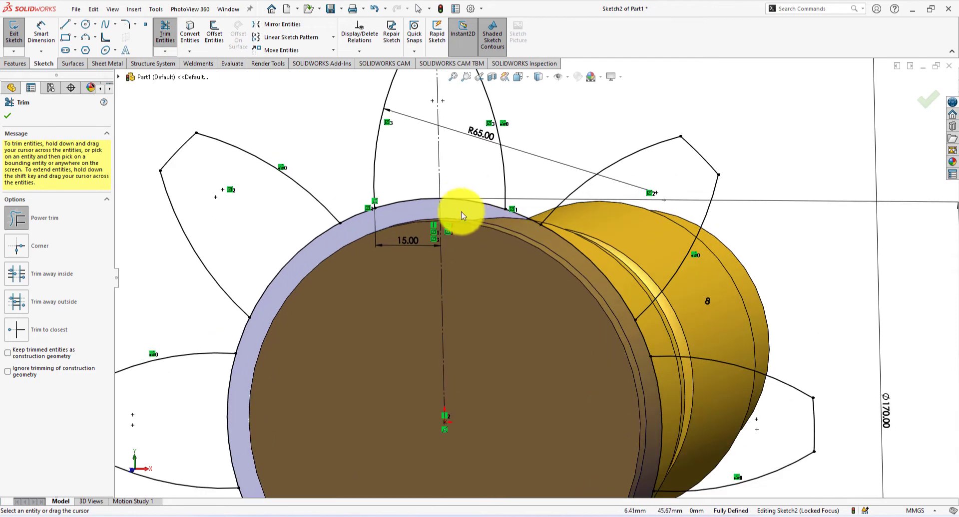
pyautogui.moveTo(410, 208)
pyautogui.mouseDown()
pyautogui.moveTo(439, 198)
pyautogui.moveTo(454, 207)
pyautogui.mouseUp()
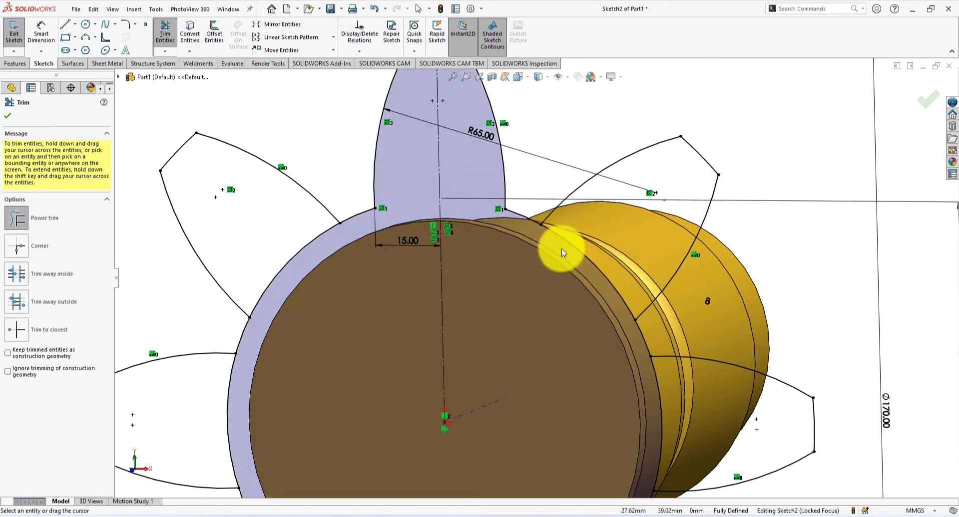
pyautogui.click(297, 258)
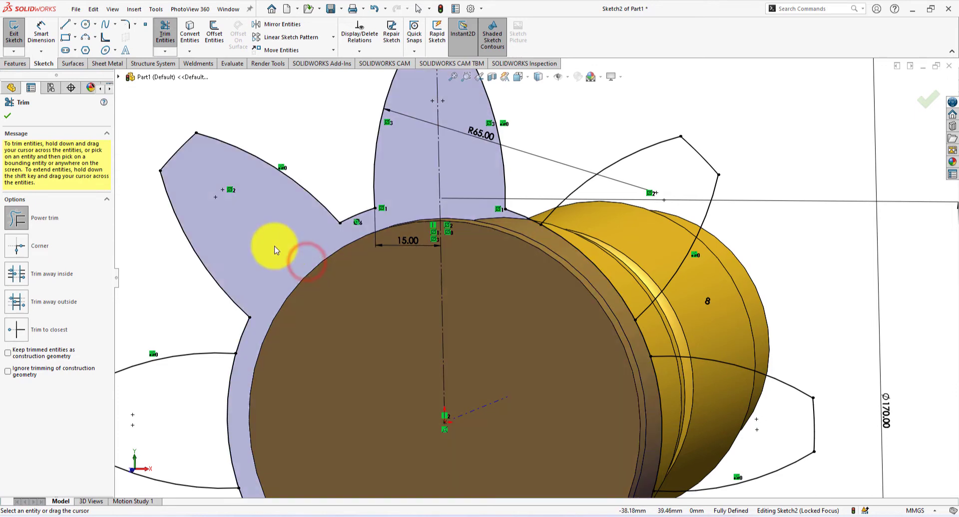
pyautogui.scroll(3, 300, 265)
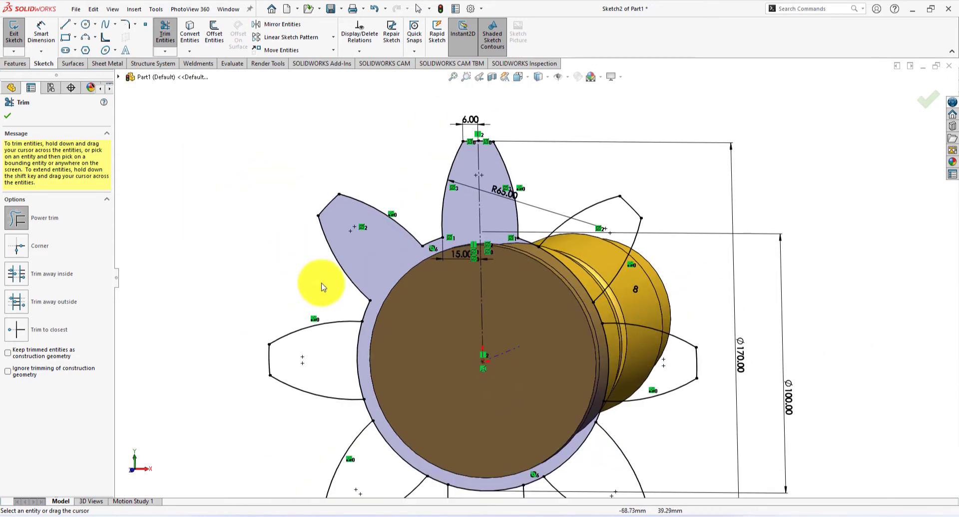
pyautogui.click(359, 354)
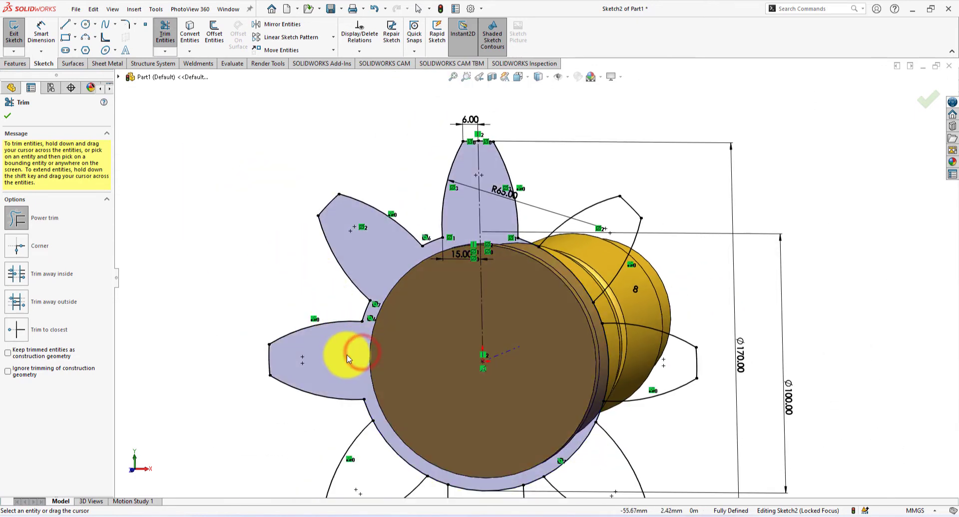
pyautogui.click(417, 433)
# Trim the remaining 100 mm circle segments across the roots of the bottom, lower-right, right and upper-right teeth.
pyautogui.scroll(3, 499, 429)
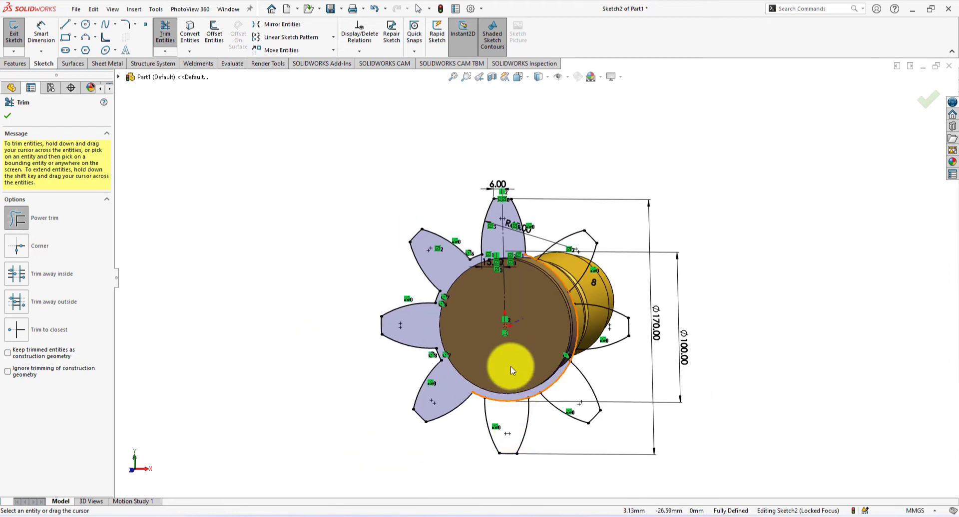
pyautogui.moveTo(532, 353); pyautogui.dragTo(567, 384)
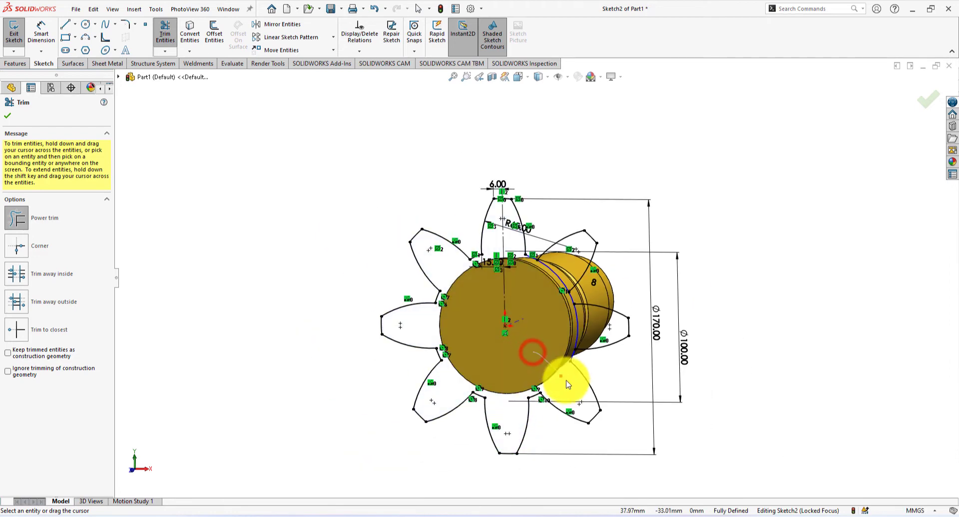
pyautogui.scroll(-4, 560, 355)
pyautogui.moveTo(496, 324)
pyautogui.mouseDown()
pyautogui.moveTo(525, 316)
pyautogui.moveTo(561, 331)
pyautogui.mouseUp()
pyautogui.moveTo(587, 372); pyautogui.dragTo(635, 370, button='middle')
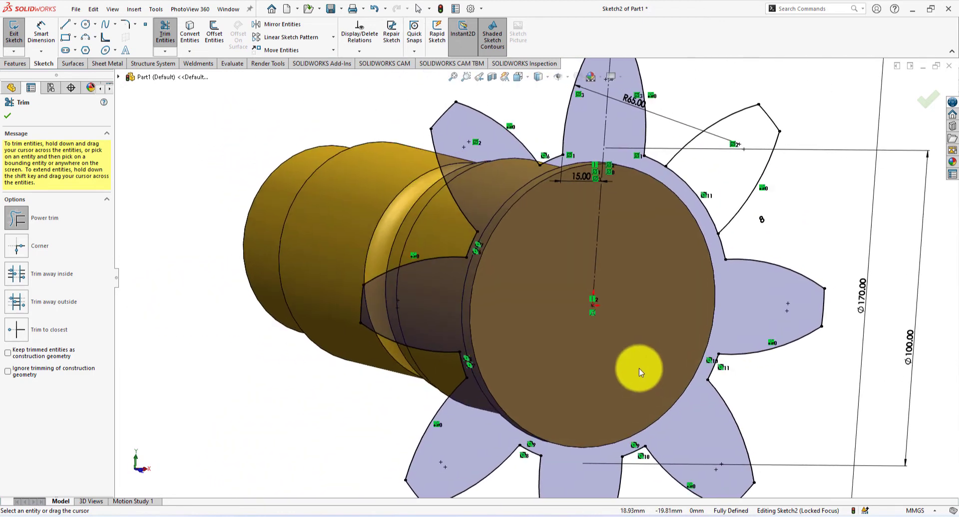
pyautogui.moveTo(678, 257); pyautogui.dragTo(702, 198)
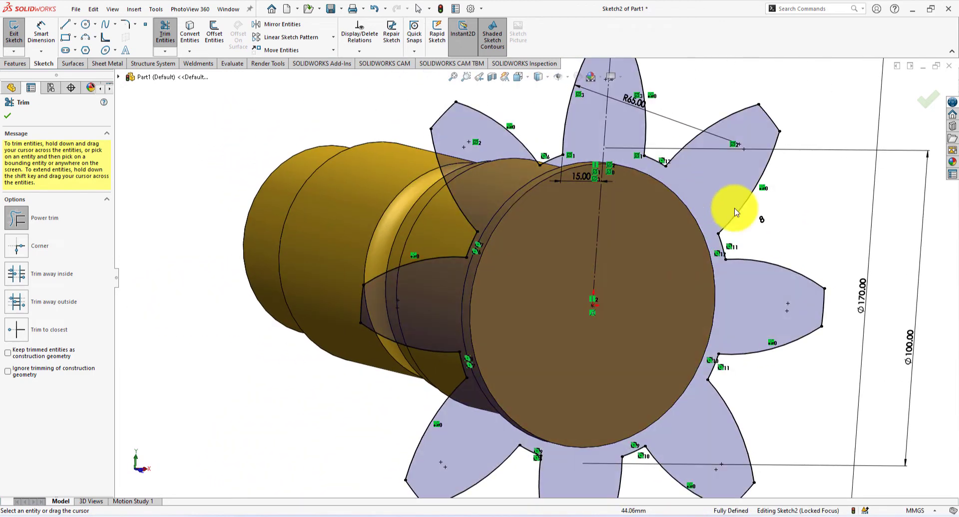
pyautogui.scroll(3, 795, 229)
# Finish trimming, exit the eight-tooth profile sketch and clear its selection.
pyautogui.moveTo(763, 268)
pyautogui.mouseDown(button='middle')
pyautogui.moveTo(774, 264)
pyautogui.moveTo(769, 141)
pyautogui.moveTo(594, 183)
pyautogui.moveTo(606, 163)
pyautogui.moveTo(643, 188)
pyautogui.mouseUp(button='middle')
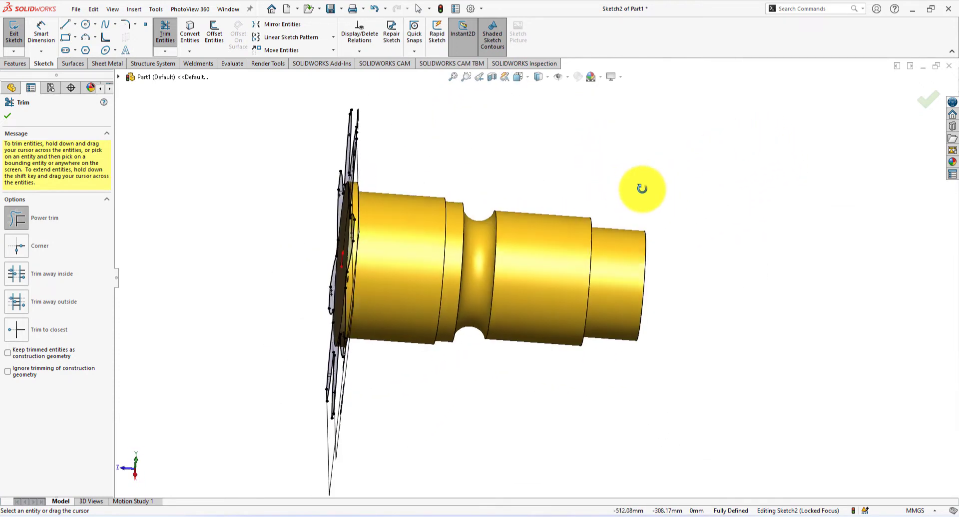
pyautogui.press('space')
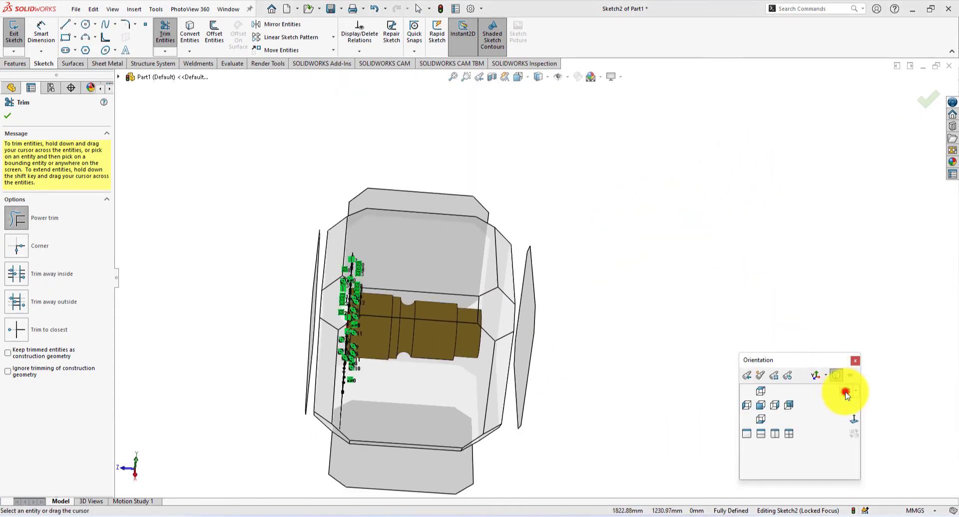
pyautogui.click(845, 394)
pyautogui.click(782, 368)
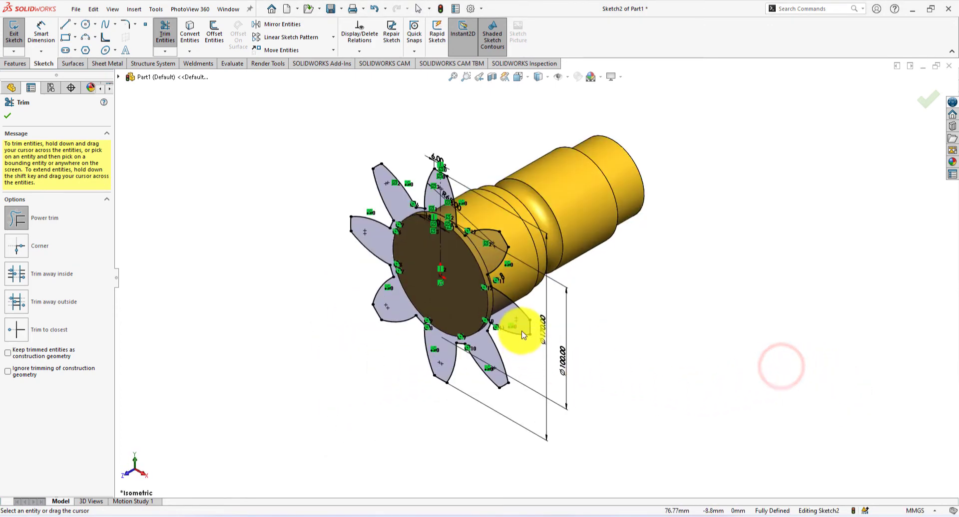
pyautogui.scroll(-2, 522, 335)
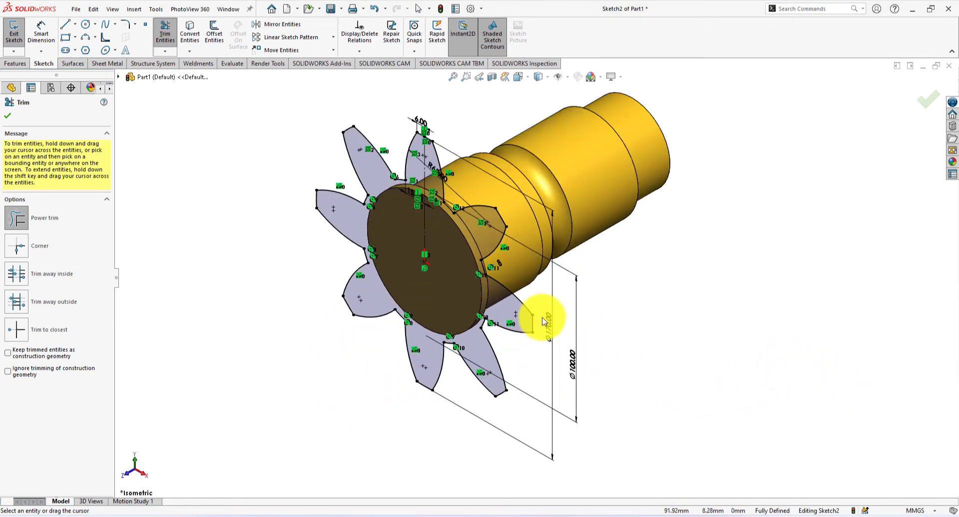
pyautogui.click(7, 115)
pyautogui.click(262, 284)
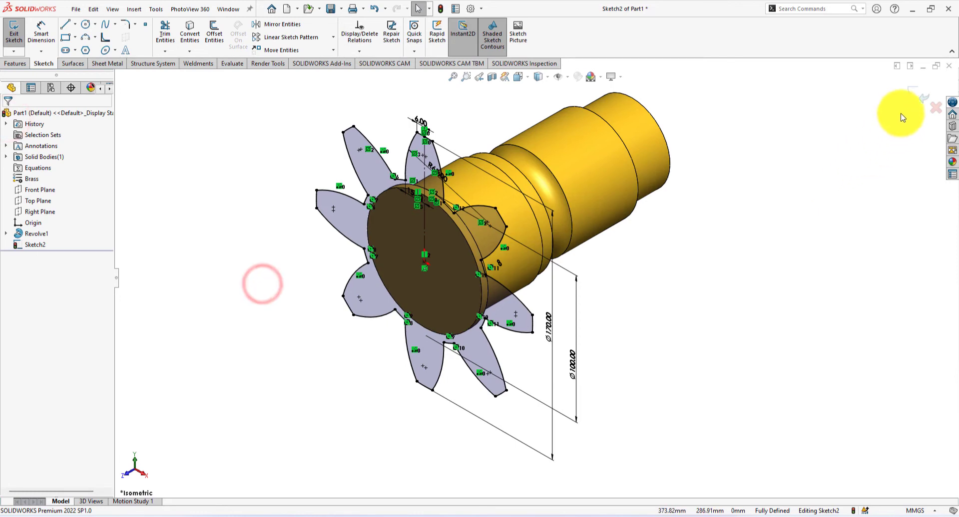
pyautogui.click(914, 95)
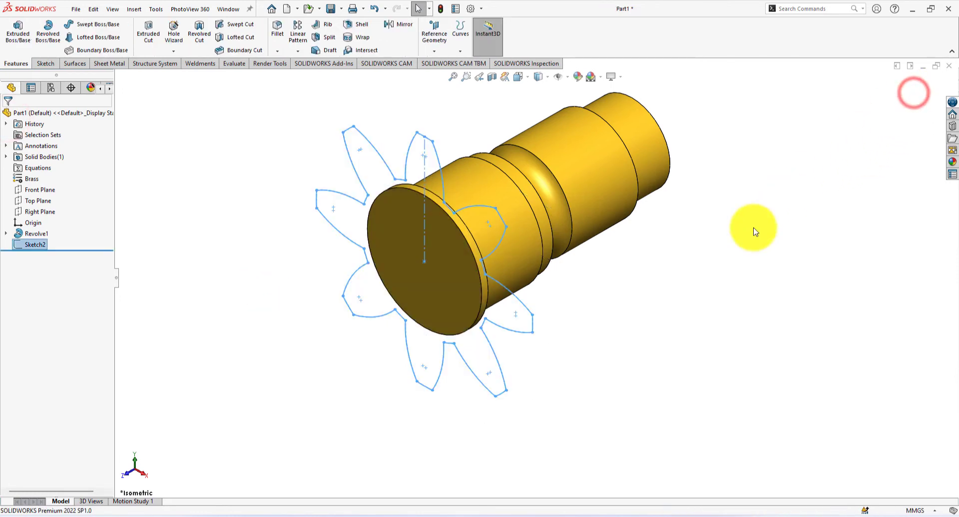
pyautogui.click(739, 246)
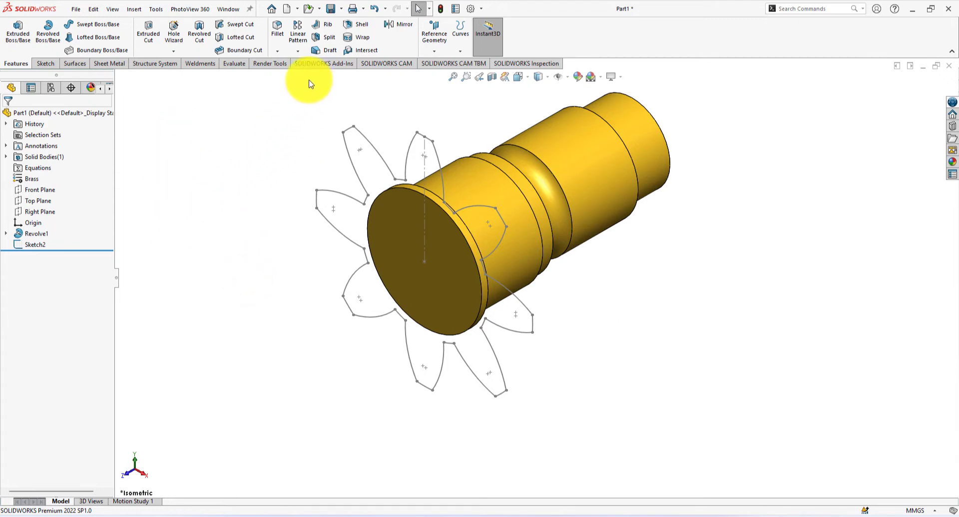
# Create a reference plane offset 50 mm outward from the shaft's flanged end face.
pyautogui.click(393, 242)
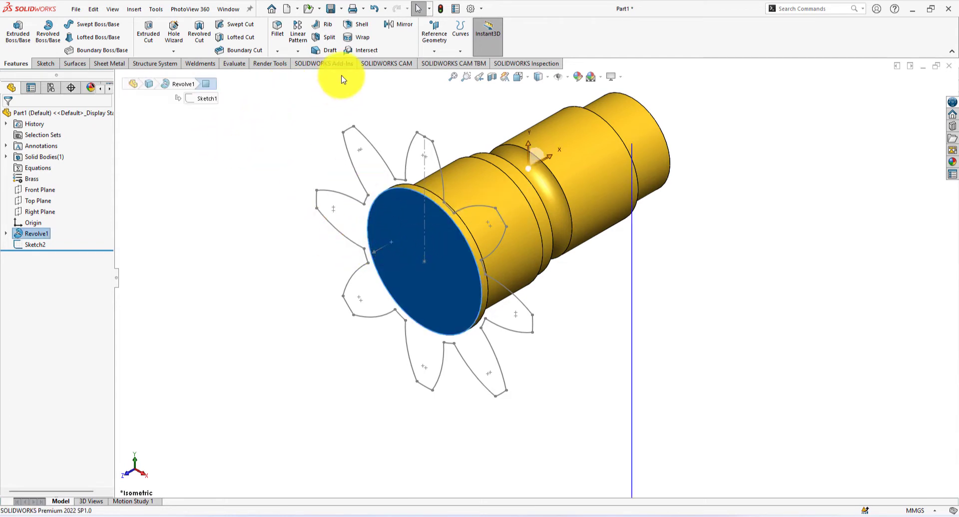
pyautogui.click(439, 35)
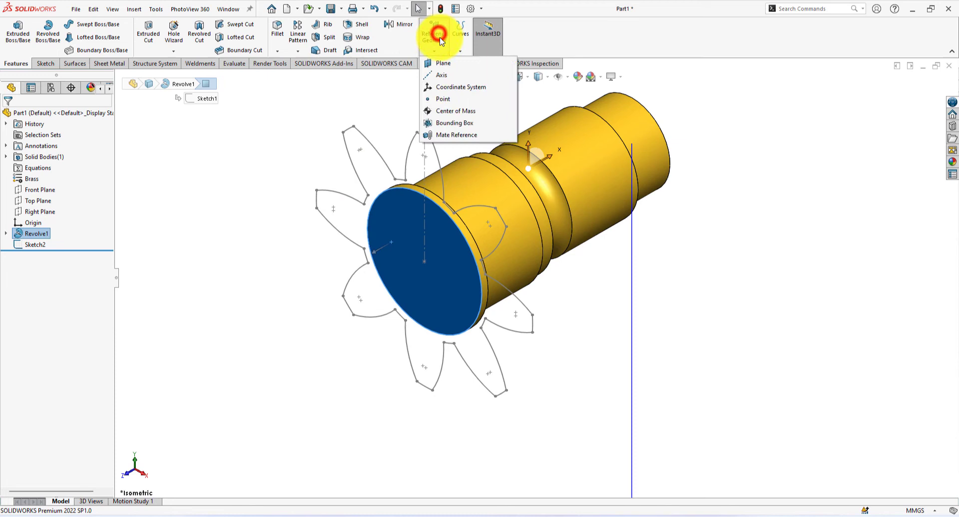
pyautogui.click(445, 64)
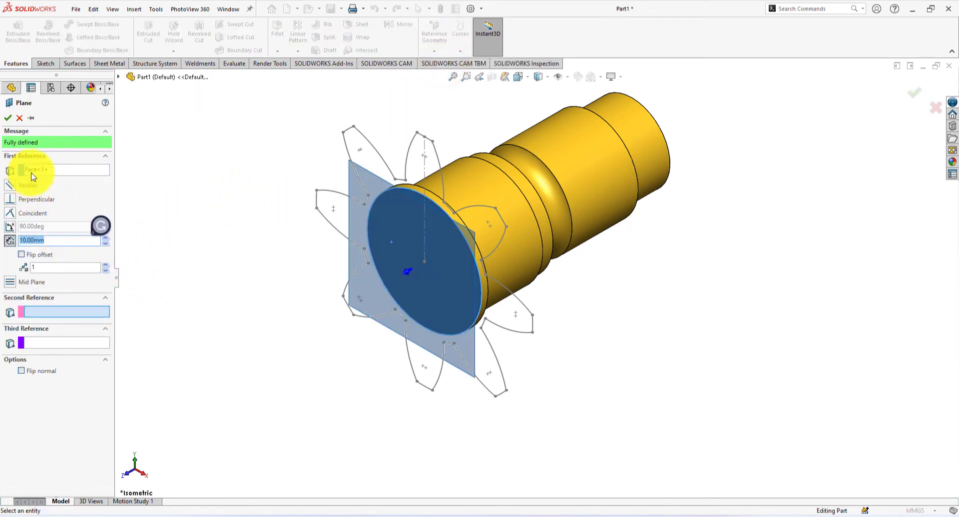
pyautogui.click(11, 241)
pyautogui.click(39, 243)
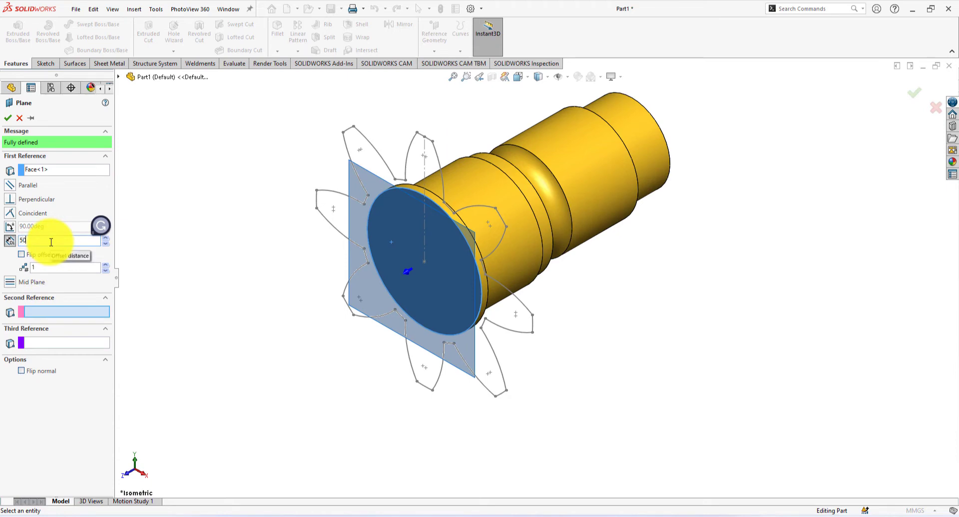
pyautogui.write('50')
pyautogui.press('Return')
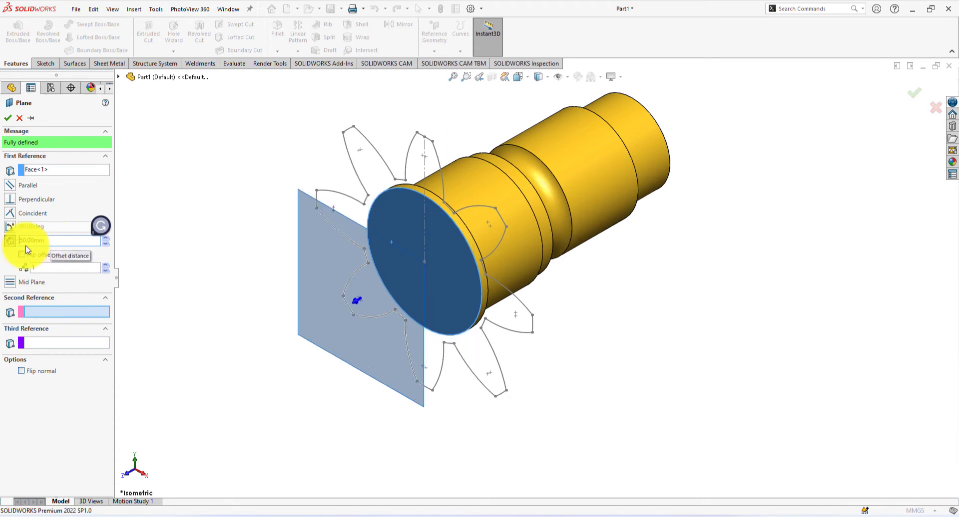
pyautogui.click(8, 118)
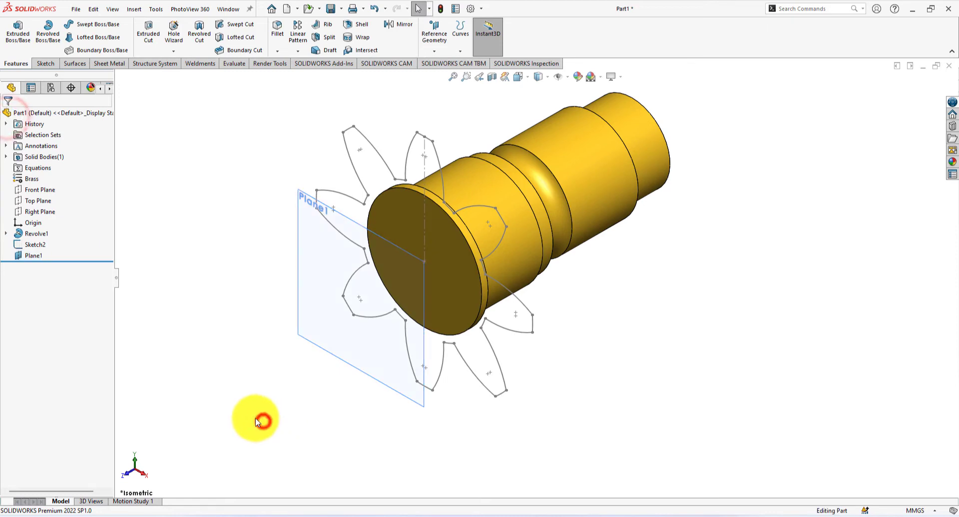
# Start a sketch on the new offset plane and convert the complete eight-tooth profile from Sketch2 into it.
pyautogui.moveTo(259, 421)
pyautogui.mouseDown(button='middle')
pyautogui.moveTo(260, 400)
pyautogui.moveTo(295, 383)
pyautogui.moveTo(315, 338)
pyautogui.moveTo(246, 353)
pyautogui.moveTo(259, 325)
pyautogui.moveTo(288, 366)
pyautogui.moveTo(422, 411)
pyautogui.moveTo(489, 381)
pyautogui.moveTo(474, 382)
pyautogui.mouseUp(button='middle')
pyautogui.click(467, 365)
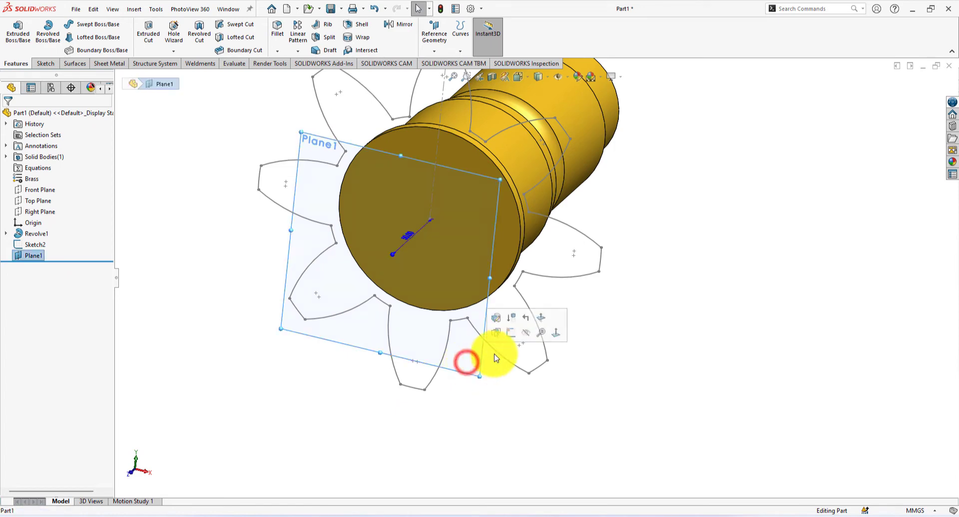
pyautogui.click(513, 333)
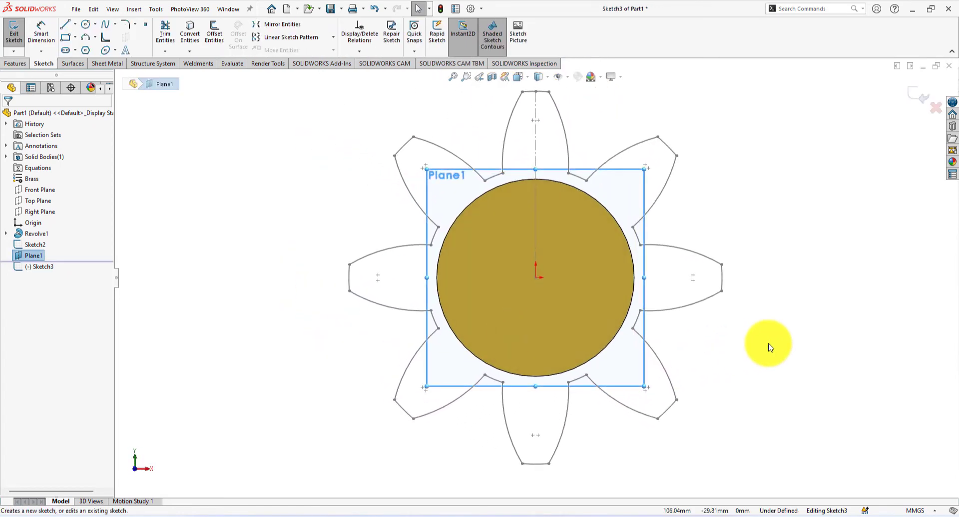
pyautogui.click(767, 343)
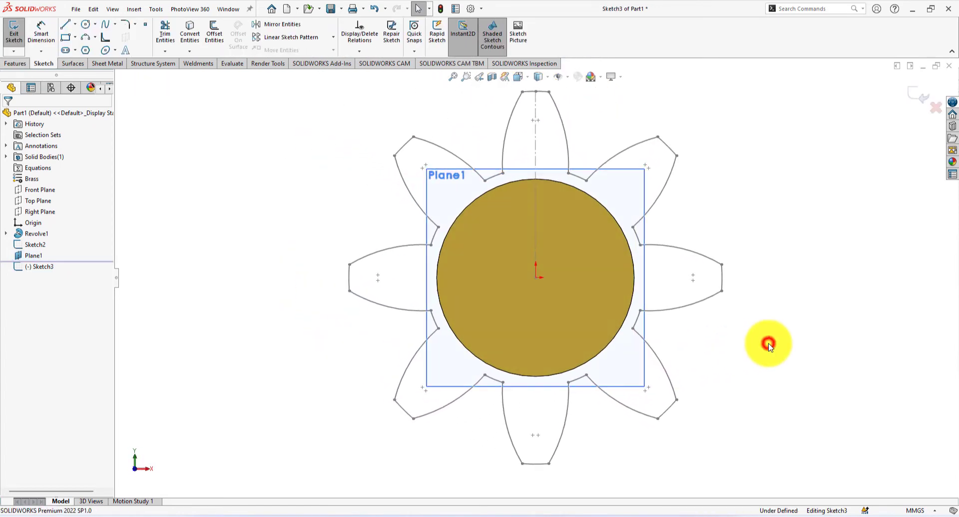
pyautogui.click(188, 29)
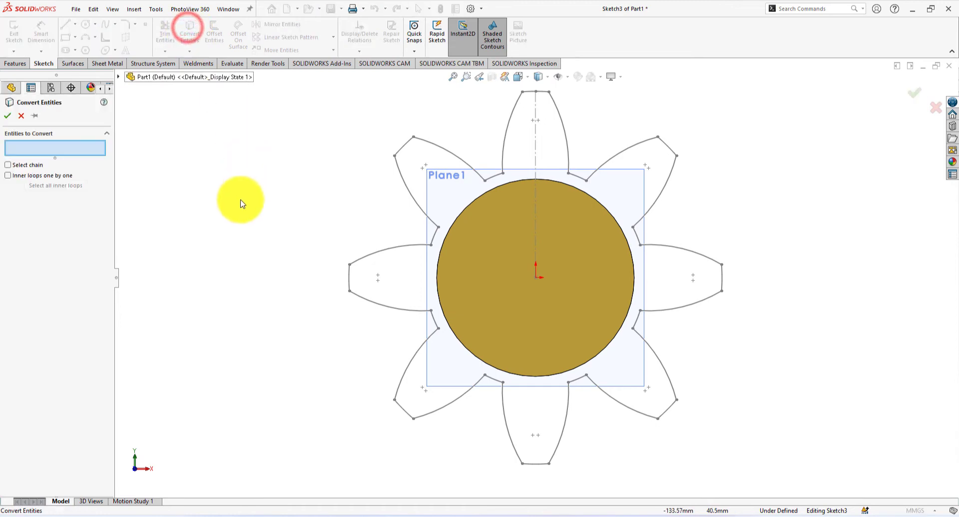
pyautogui.click(118, 78)
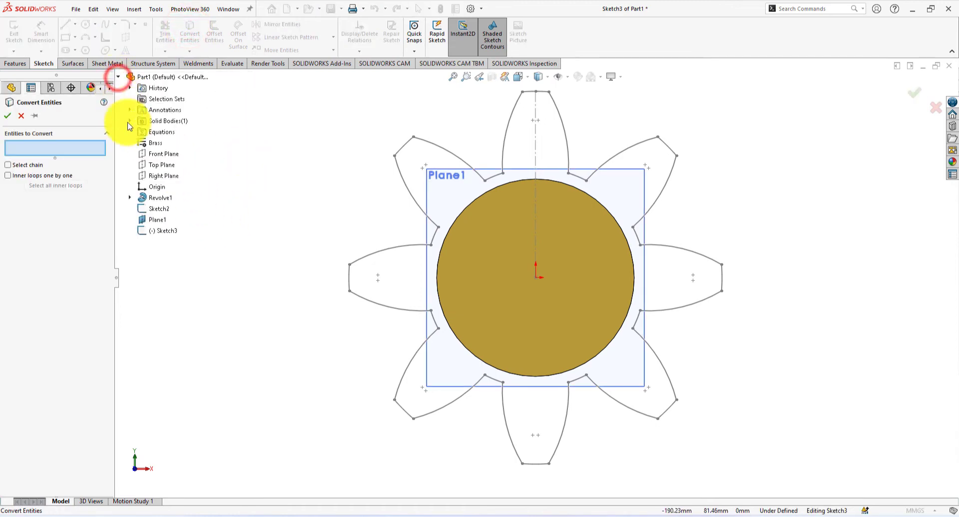
pyautogui.click(157, 211)
pyautogui.click(7, 115)
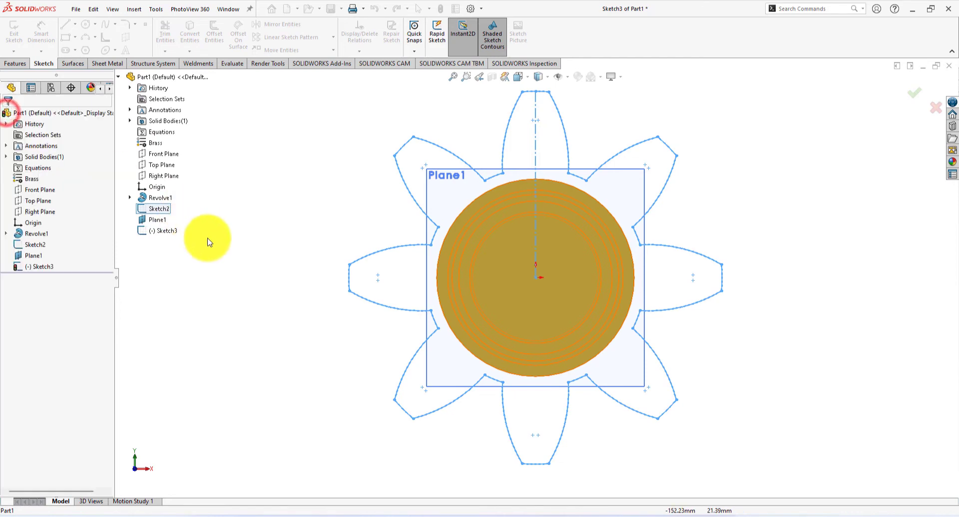
# Scale the entire converted eight-tooth profile on the 50 mm offset plane by a factor of 0.75 about the origin.
pyautogui.moveTo(257, 259)
pyautogui.mouseDown(button='middle')
pyautogui.moveTo(278, 231)
pyautogui.moveTo(214, 263)
pyautogui.moveTo(225, 261)
pyautogui.moveTo(77, 124)
pyautogui.mouseUp(button='middle')
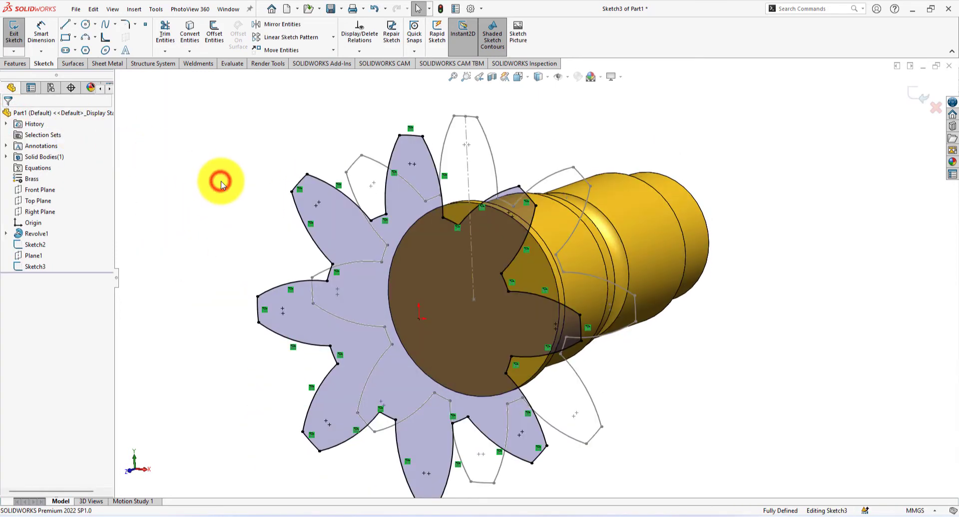
pyautogui.moveTo(221, 184)
pyautogui.mouseDown(button='middle')
pyautogui.moveTo(249, 174)
pyautogui.moveTo(258, 142)
pyautogui.moveTo(255, 166)
pyautogui.mouseUp(button='middle')
pyautogui.hotkey('ctrl', '8')
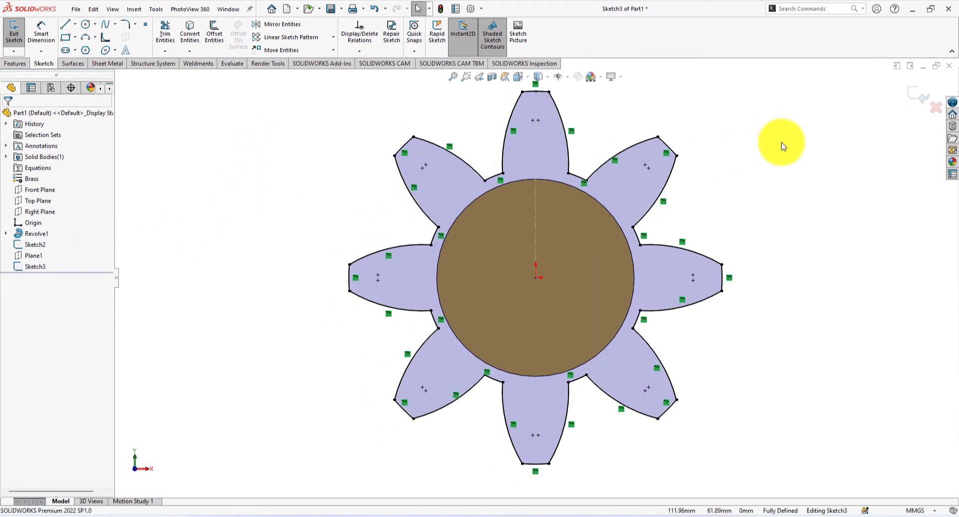
pyautogui.moveTo(781, 146); pyautogui.dragTo(766, 167, button='middle')
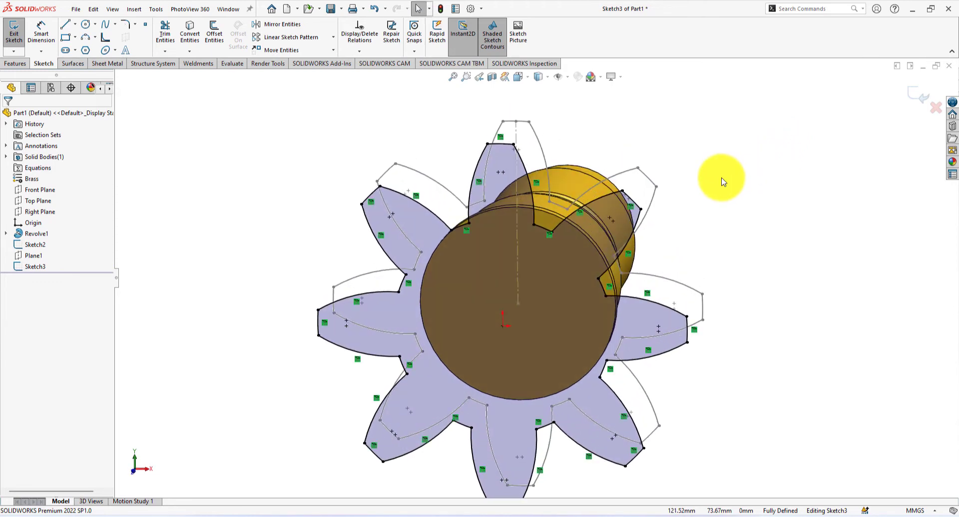
pyautogui.click(332, 50)
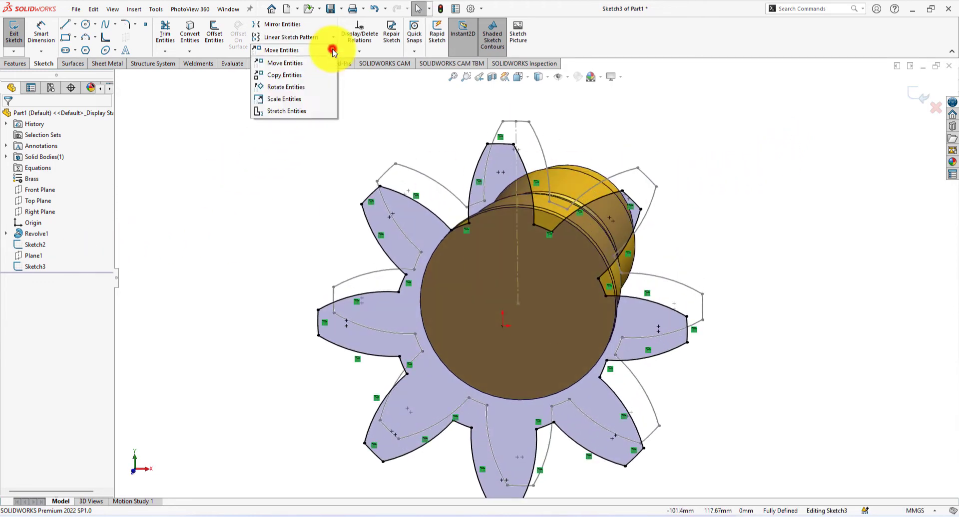
pyautogui.click(296, 101)
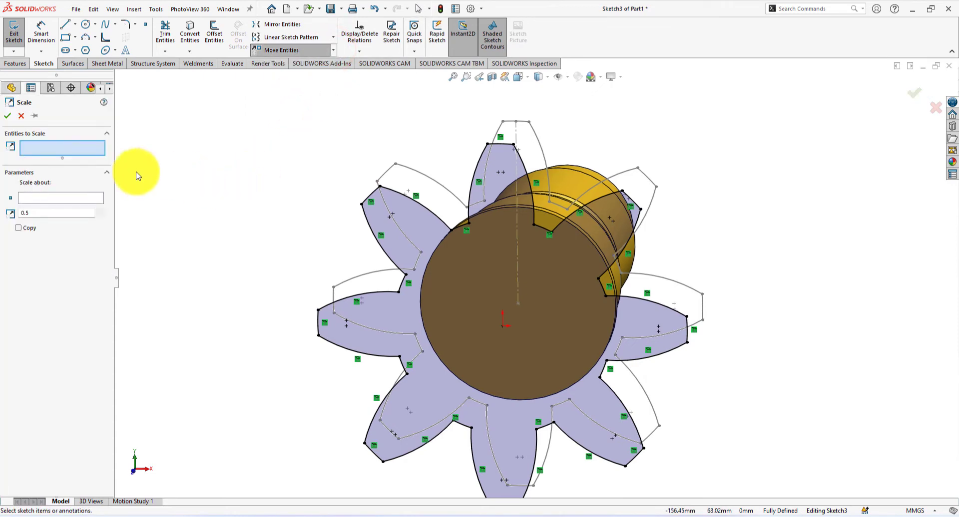
pyautogui.click(345, 338)
pyautogui.click(67, 351)
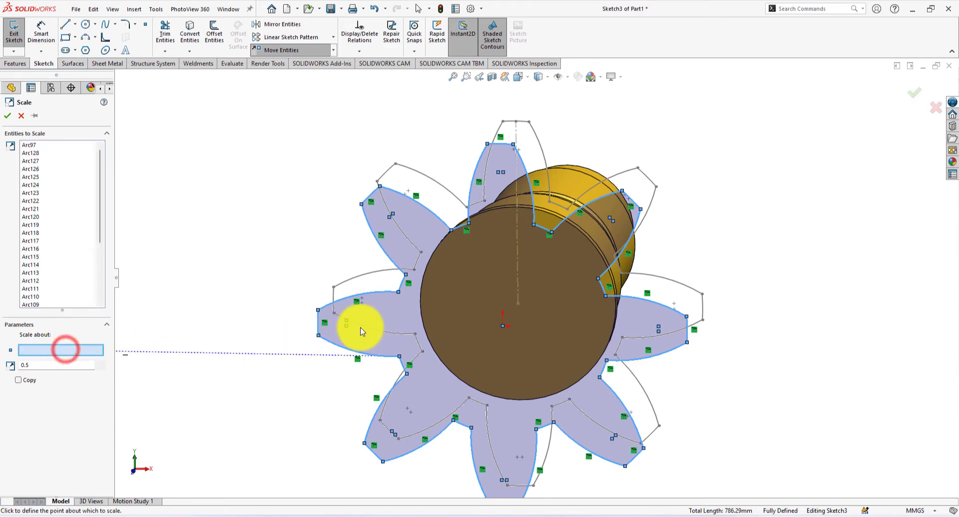
pyautogui.click(504, 329)
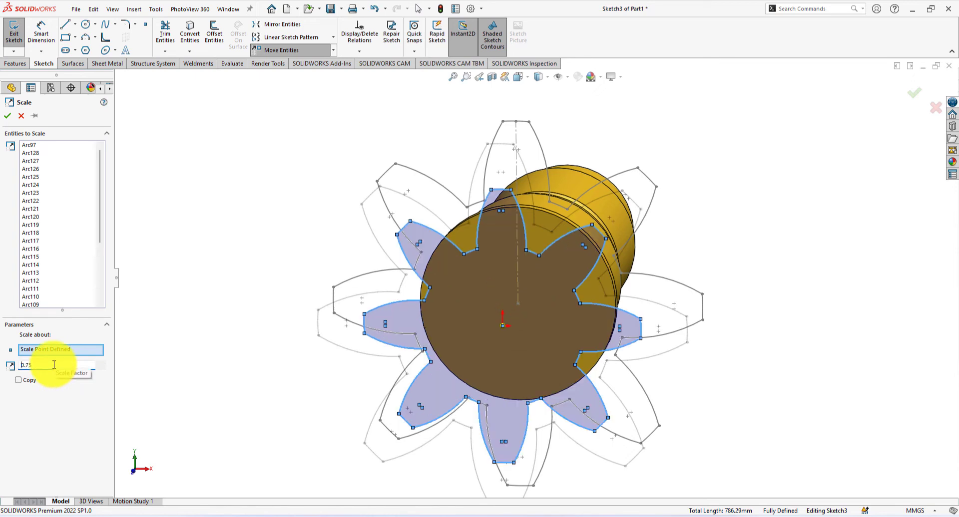
pyautogui.click(8, 116)
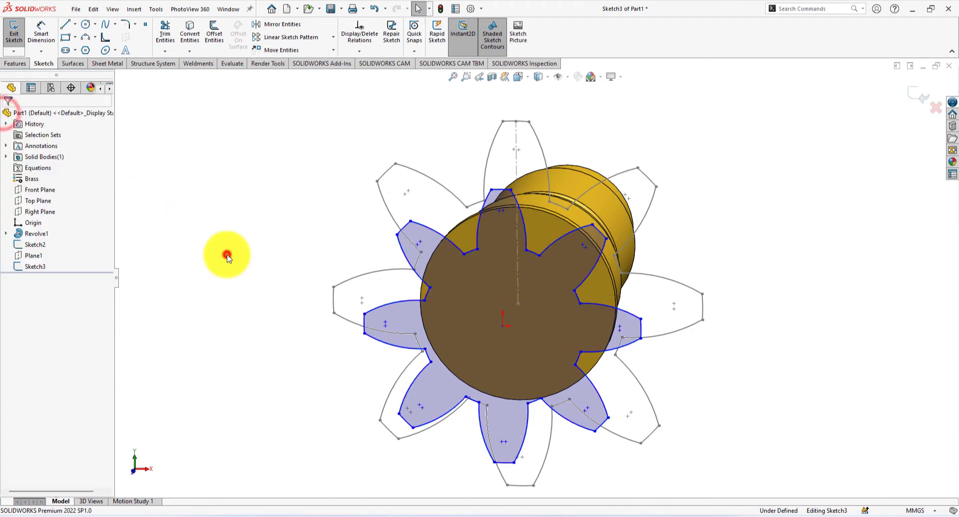
# Rotate the whole scaled tooth profile 15° about the origin with relations kept, and exit the sketch.
pyautogui.moveTo(241, 232)
pyautogui.mouseDown(button='middle')
pyautogui.moveTo(228, 160)
pyautogui.moveTo(164, 195)
pyautogui.moveTo(235, 207)
pyautogui.moveTo(248, 240)
pyautogui.mouseUp(button='middle')
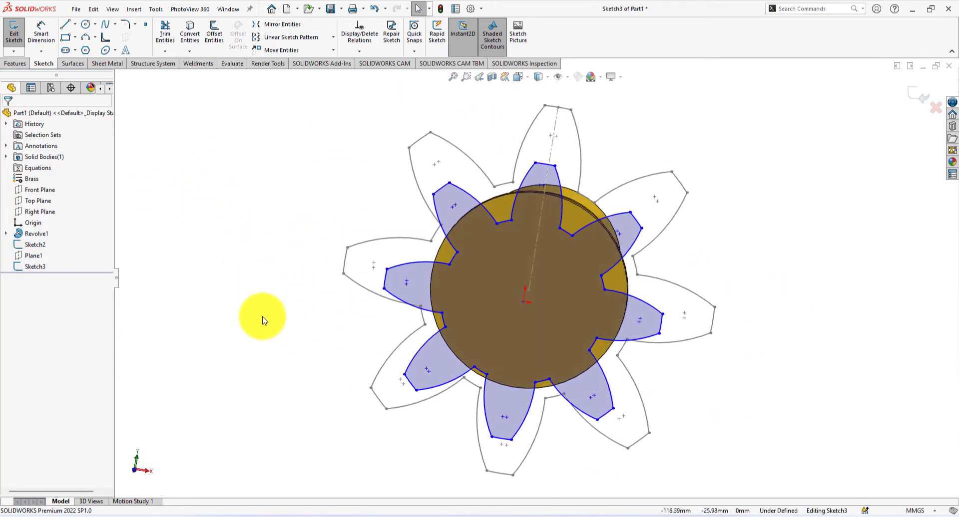
pyautogui.hotkey('ctrl', '8')
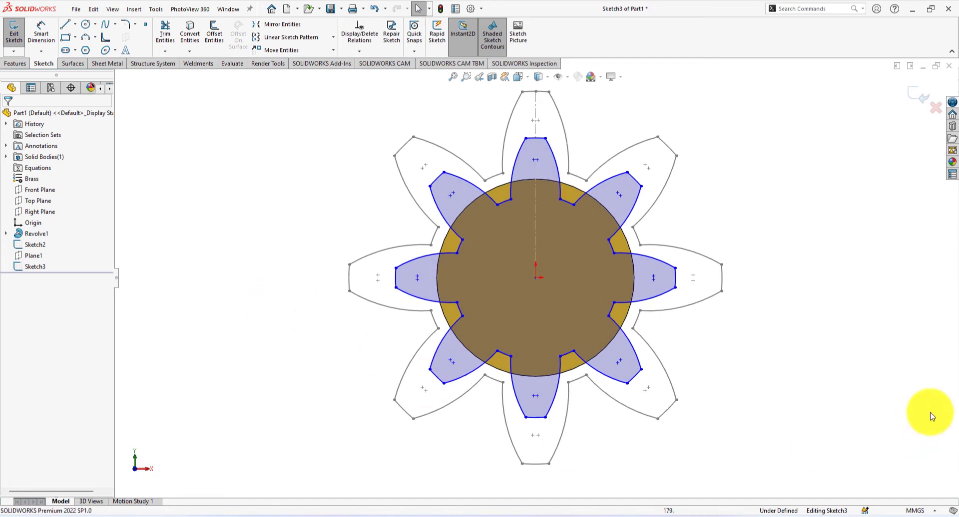
pyautogui.click(855, 369)
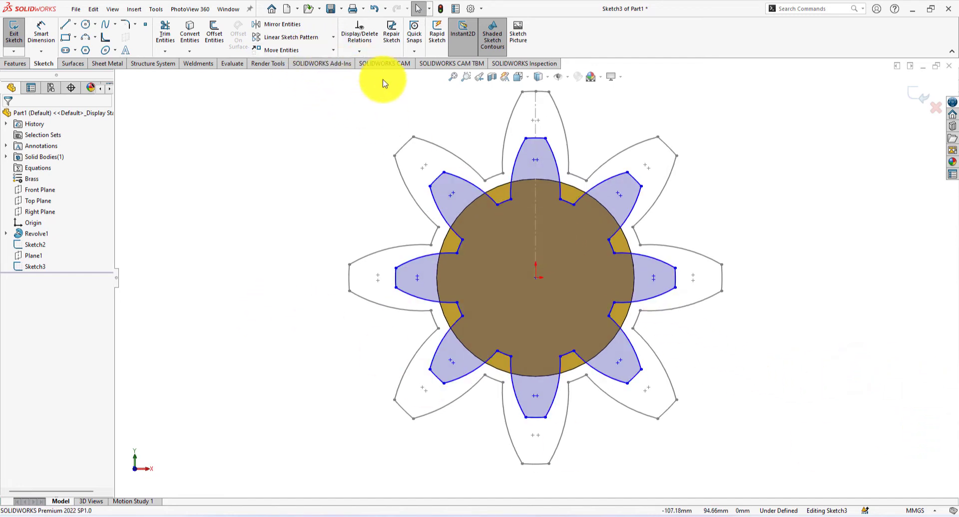
pyautogui.click(561, 300)
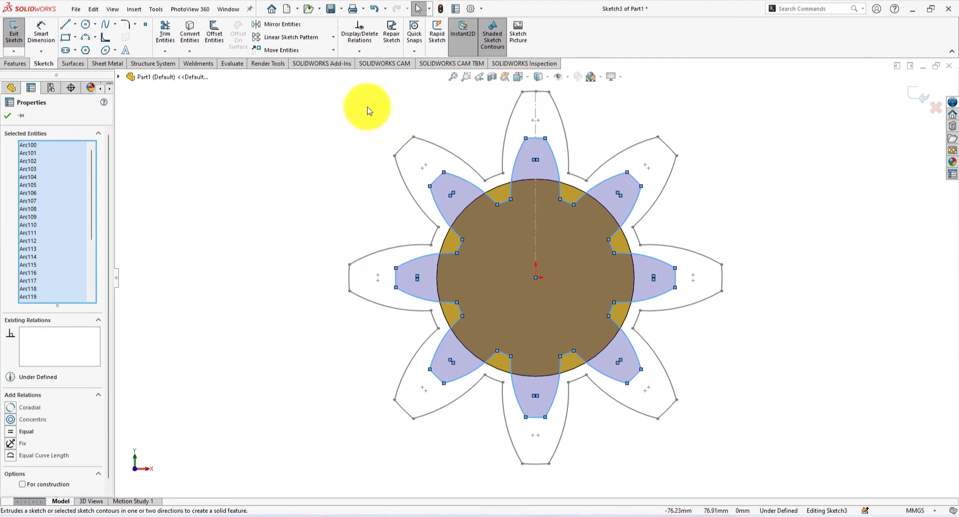
pyautogui.click(333, 50)
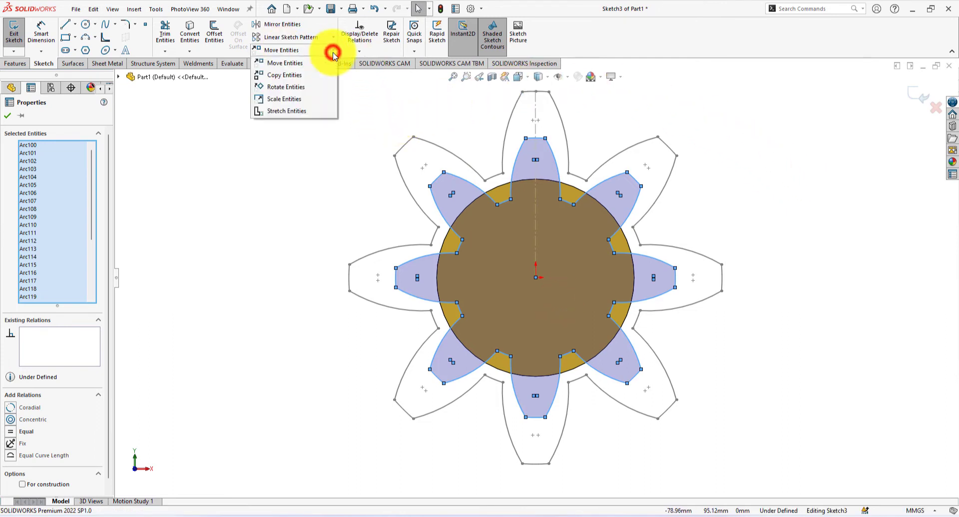
pyautogui.click(298, 88)
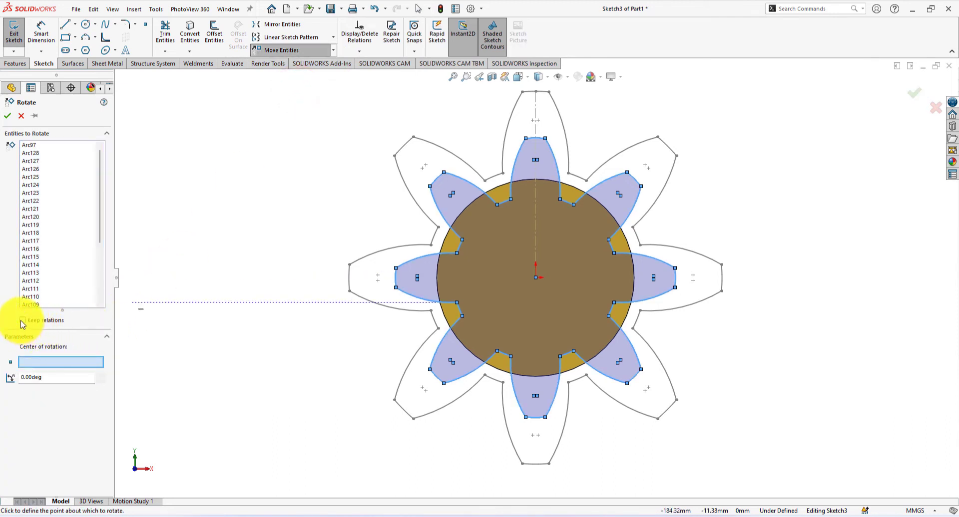
pyautogui.click(48, 363)
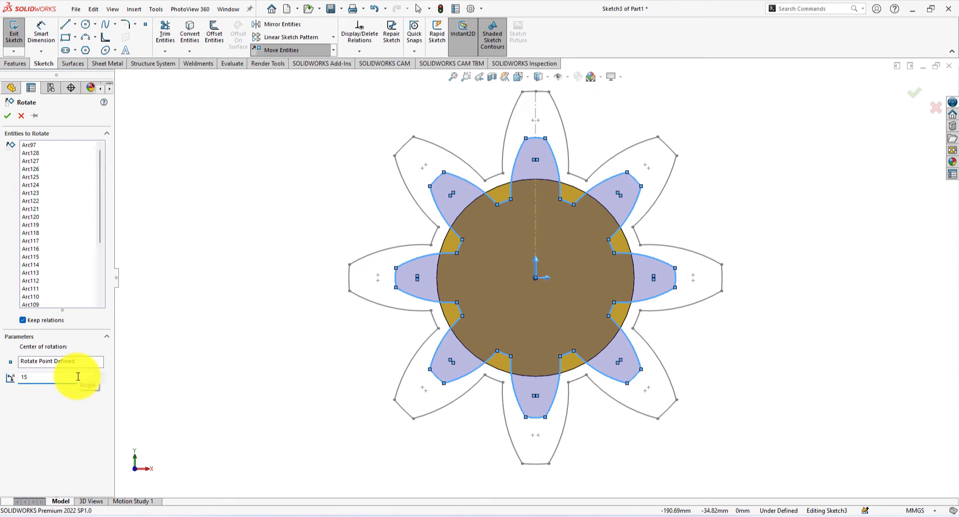
pyautogui.press('Return')
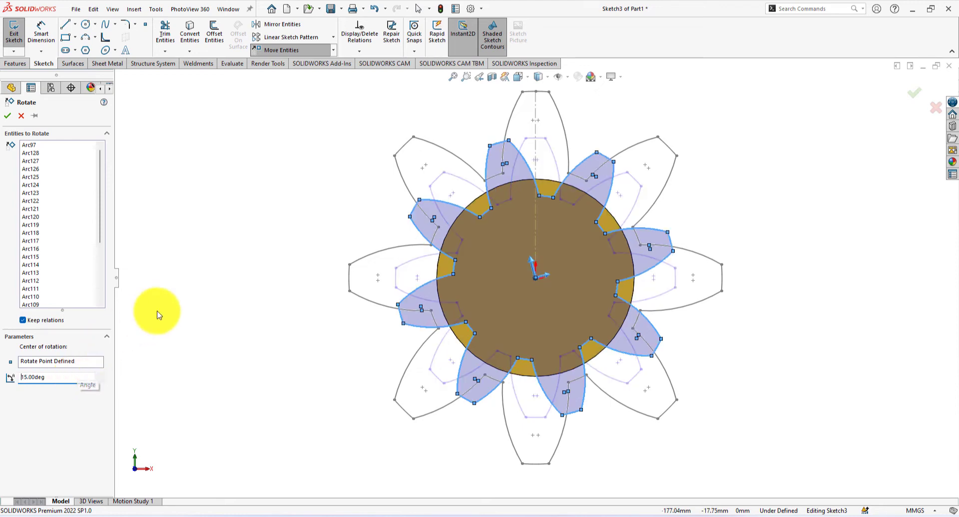
pyautogui.moveTo(214, 289); pyautogui.dragTo(197, 316, button='middle')
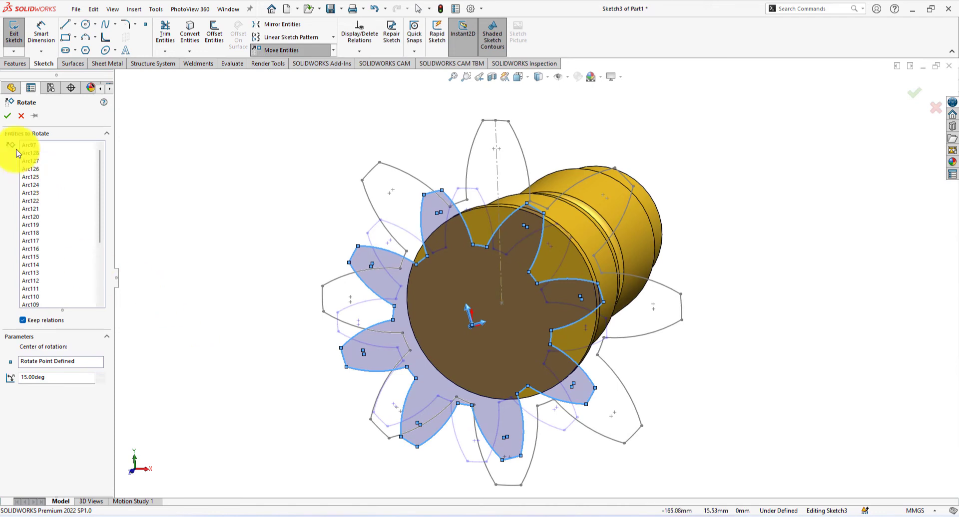
pyautogui.click(7, 117)
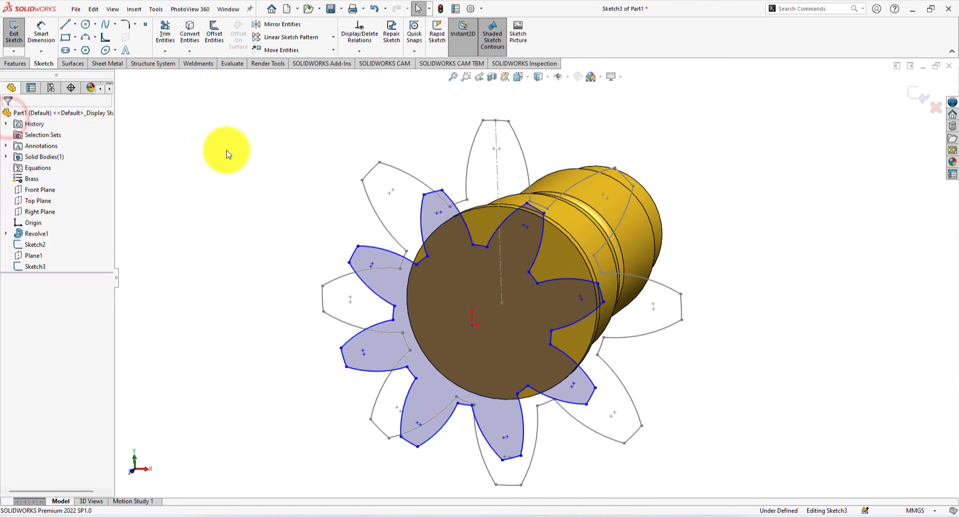
pyautogui.moveTo(225, 150); pyautogui.dragTo(268, 109, button='middle')
pyautogui.hotkey('ctrl', '8')
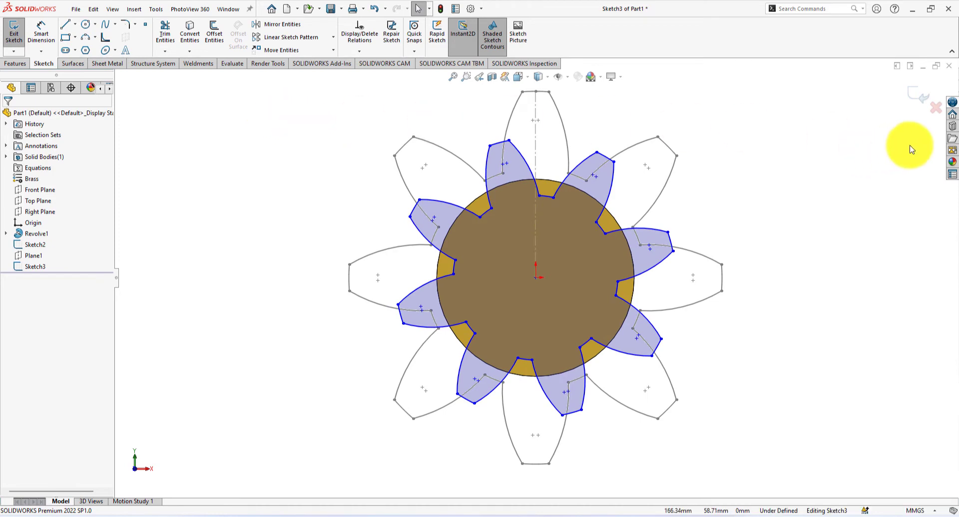
pyautogui.click(905, 88)
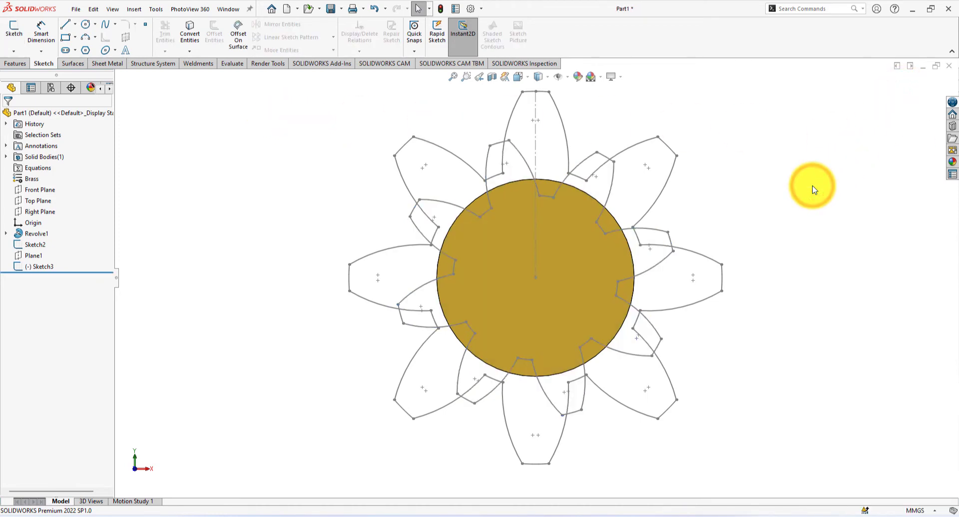
# Create a reference plane offset 100 mm outward from the Front Plane, in front of the shaft's flanged end.
pyautogui.moveTo(812, 190)
pyautogui.mouseDown(button='middle')
pyautogui.moveTo(730, 216)
pyautogui.moveTo(668, 211)
pyautogui.moveTo(766, 171)
pyautogui.moveTo(774, 179)
pyautogui.mouseUp(button='middle')
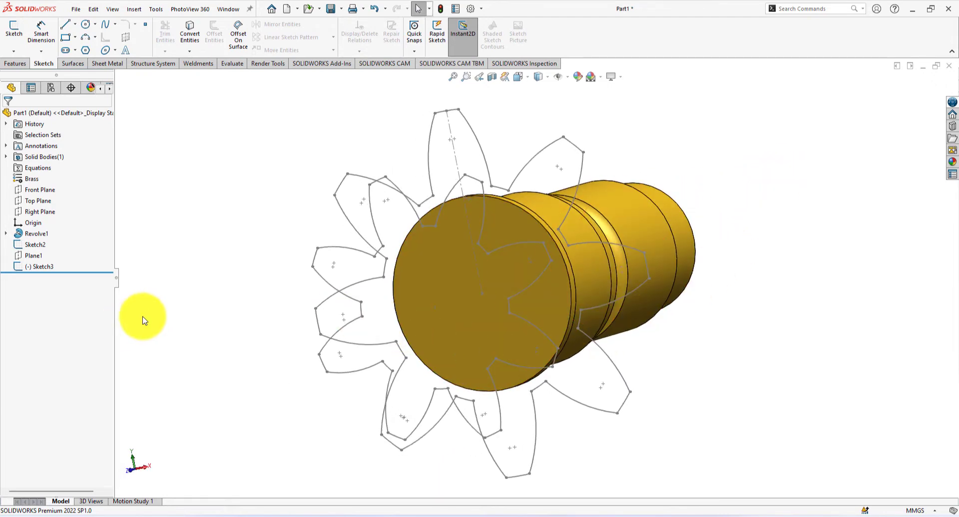
pyautogui.hotkey('ctrl', '8')
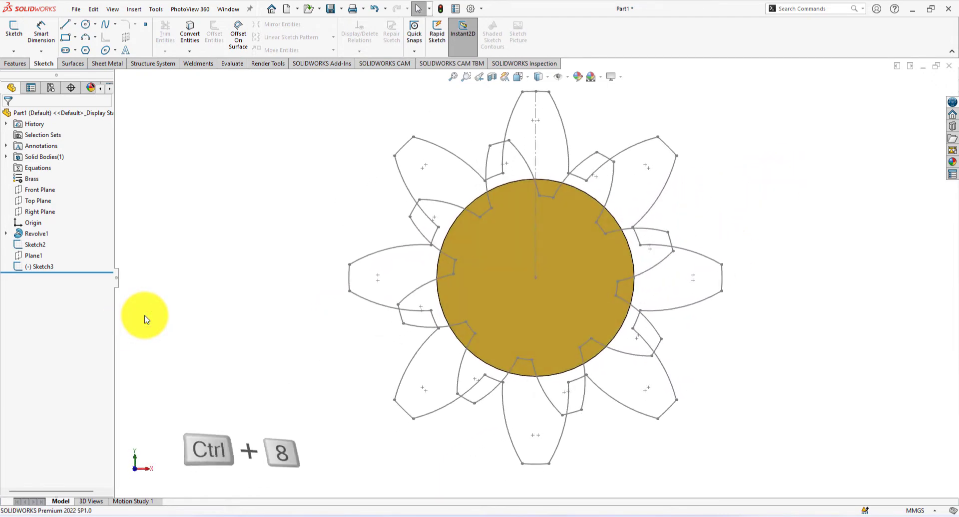
pyautogui.click(828, 227)
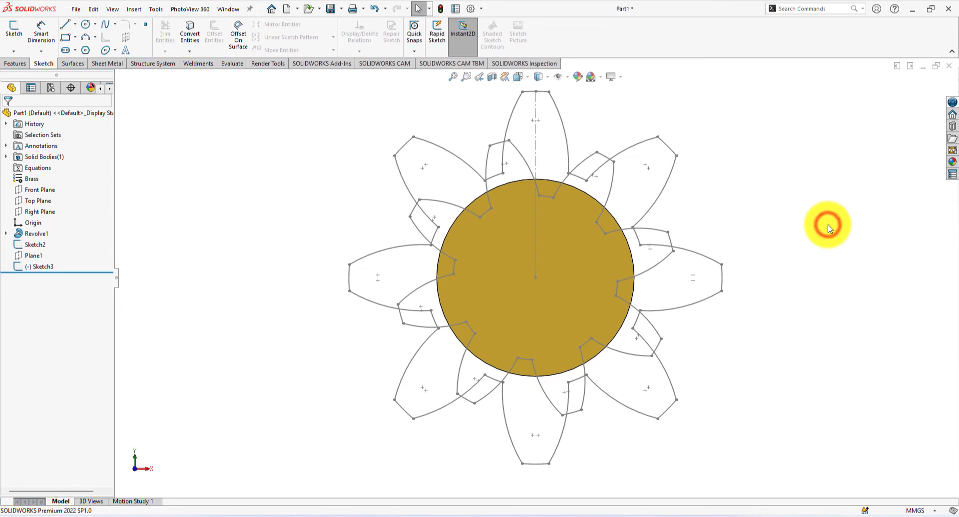
pyautogui.moveTo(171, 209); pyautogui.dragTo(118, 248, button='middle')
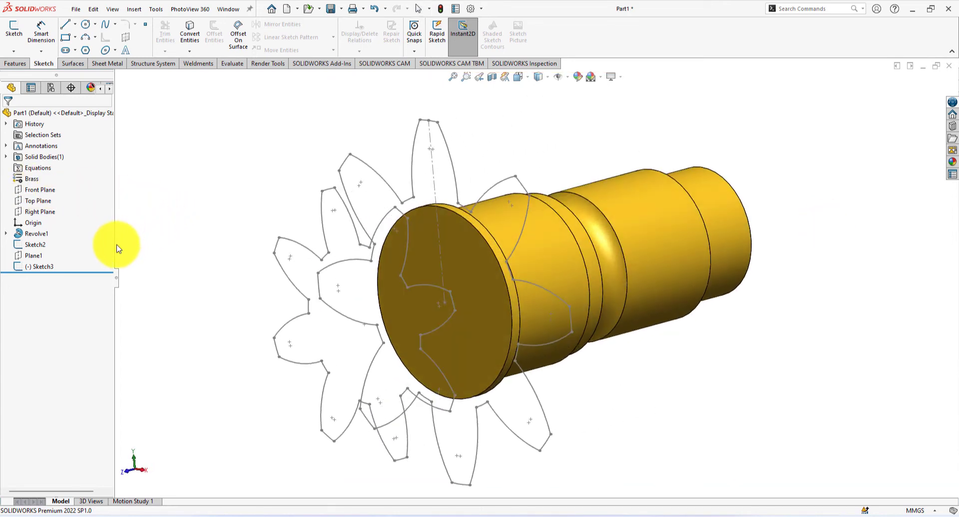
pyautogui.click(41, 191)
pyautogui.moveTo(268, 257); pyautogui.dragTo(26, 73, button='middle')
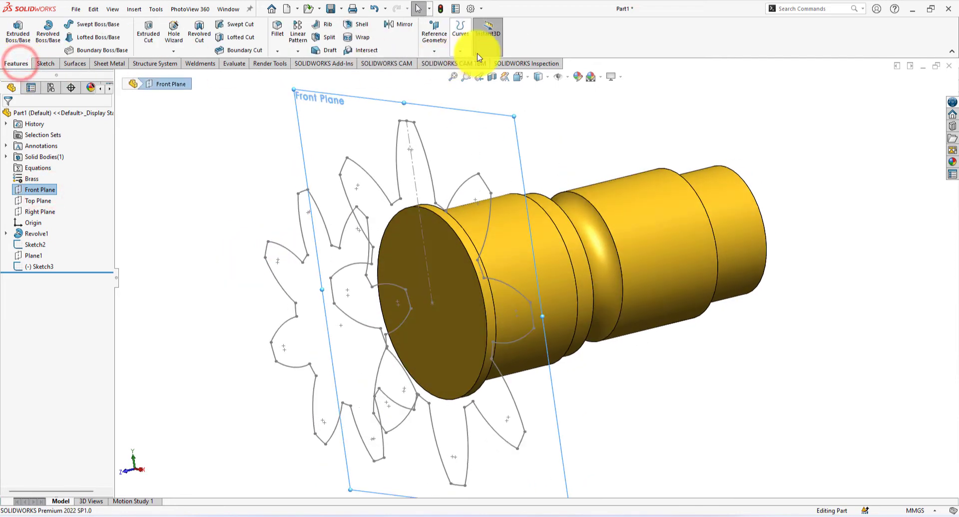
pyautogui.click(434, 31)
pyautogui.click(443, 64)
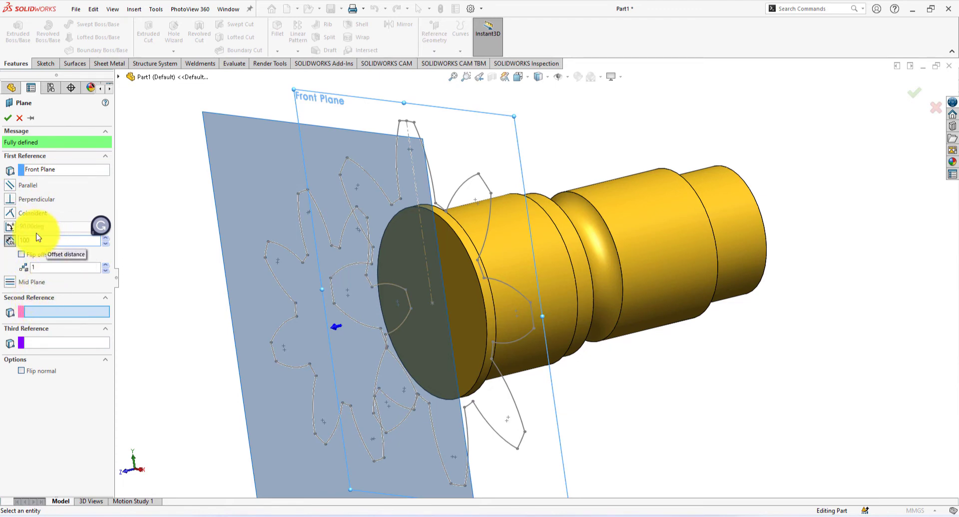
pyautogui.click(7, 118)
pyautogui.scroll(5, 325, 394)
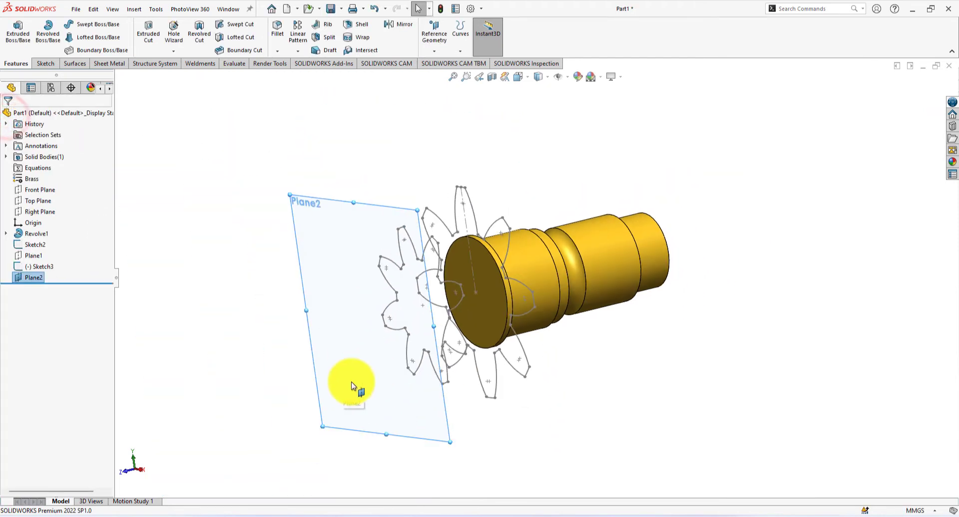
pyautogui.moveTo(280, 404)
pyautogui.mouseDown(button='middle')
pyautogui.moveTo(253, 402)
pyautogui.moveTo(265, 406)
pyautogui.mouseUp(button='middle')
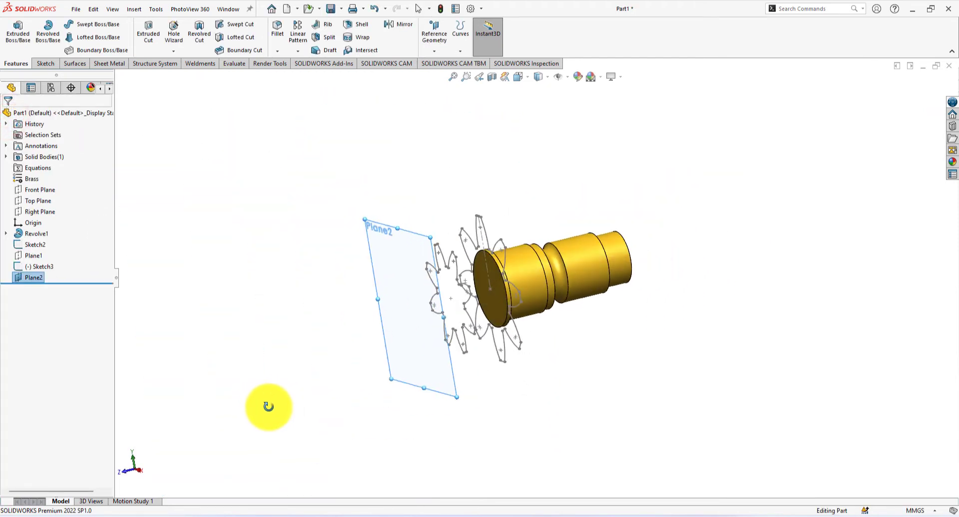
pyautogui.click(251, 407)
# Start a sketch on the 100 mm offset plane and convert the complete eight-tooth profile from Sketch2 into it.
pyautogui.click(438, 376)
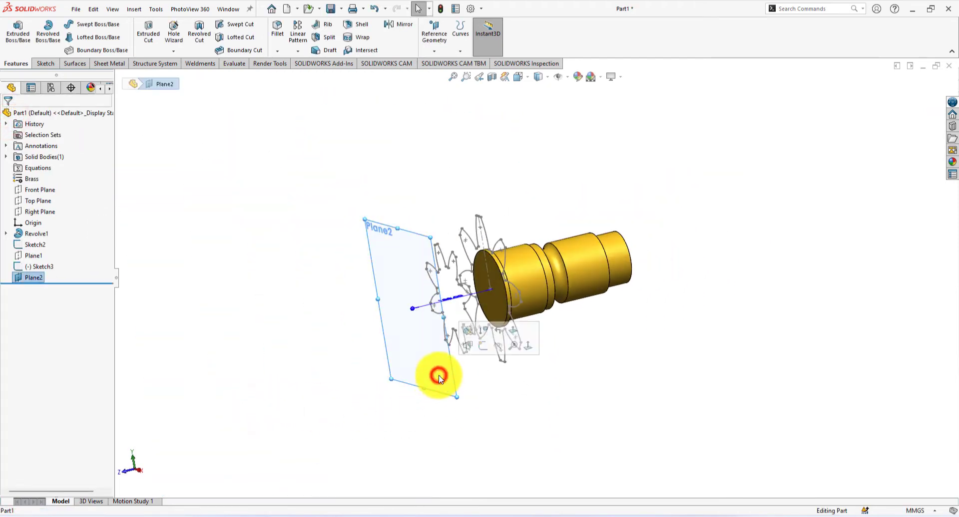
pyautogui.click(483, 344)
pyautogui.hotkey('ctrl', '8')
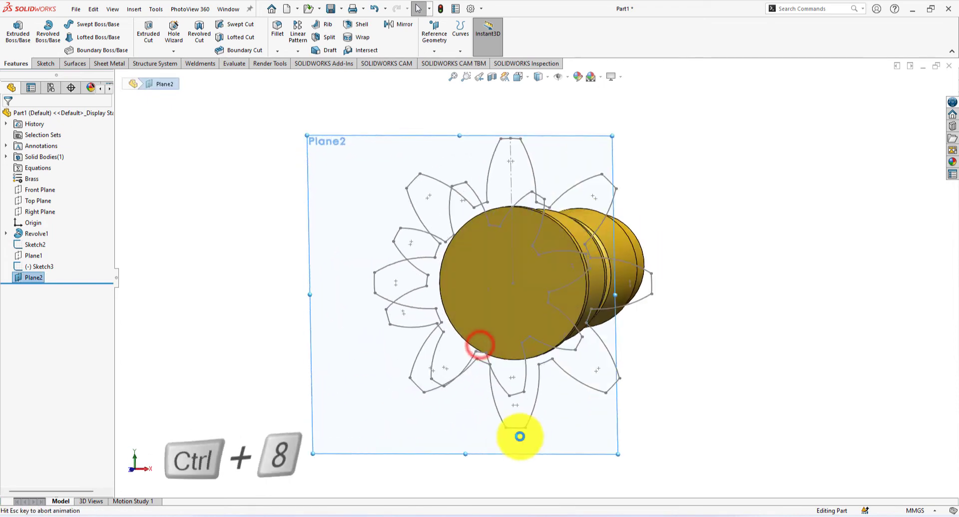
pyautogui.click(793, 441)
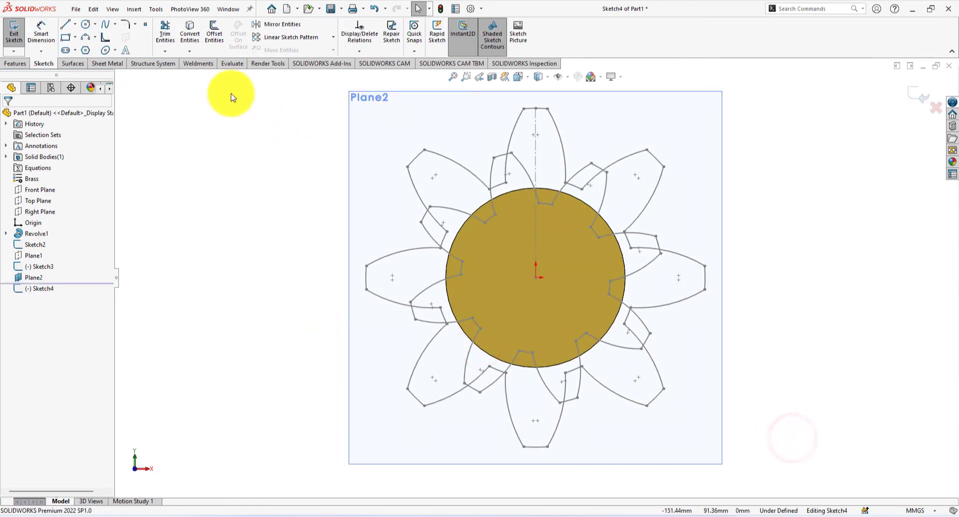
pyautogui.click(192, 30)
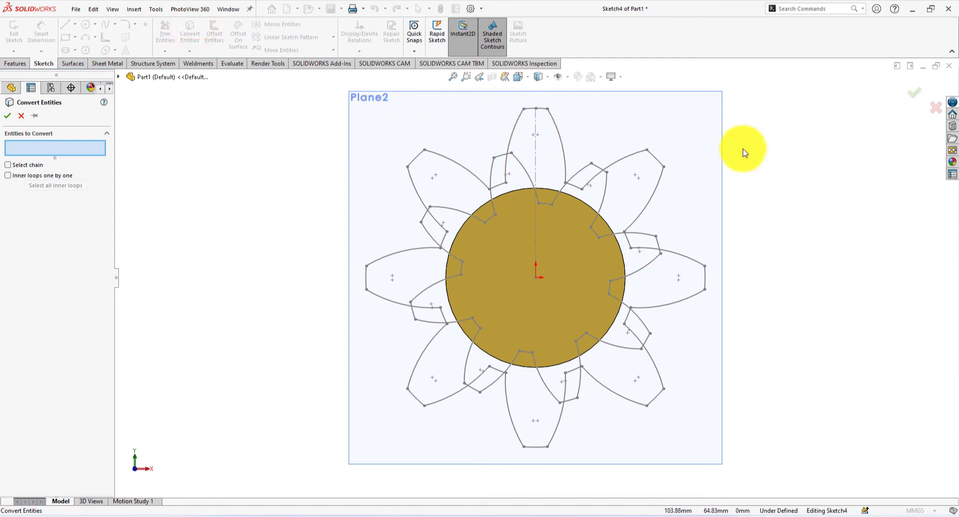
pyautogui.moveTo(743, 150); pyautogui.dragTo(672, 173, button='middle')
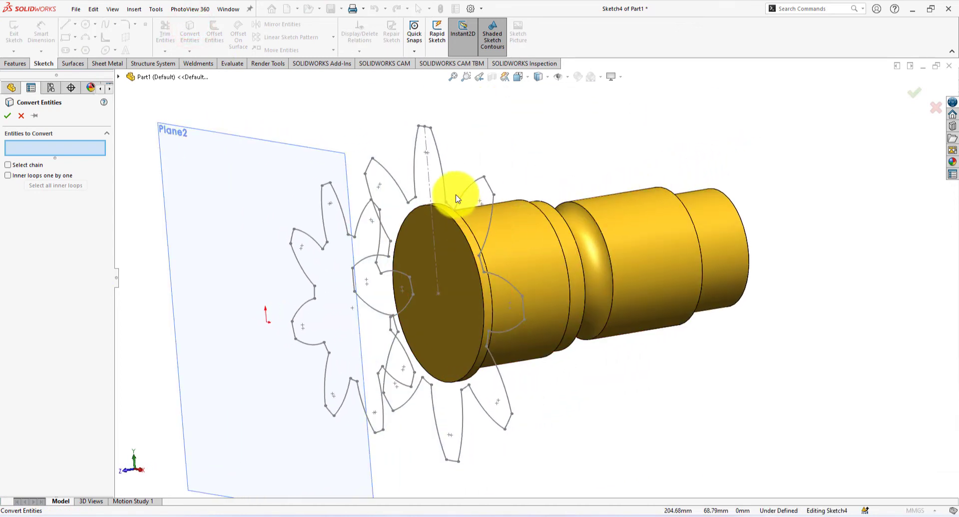
pyautogui.click(118, 77)
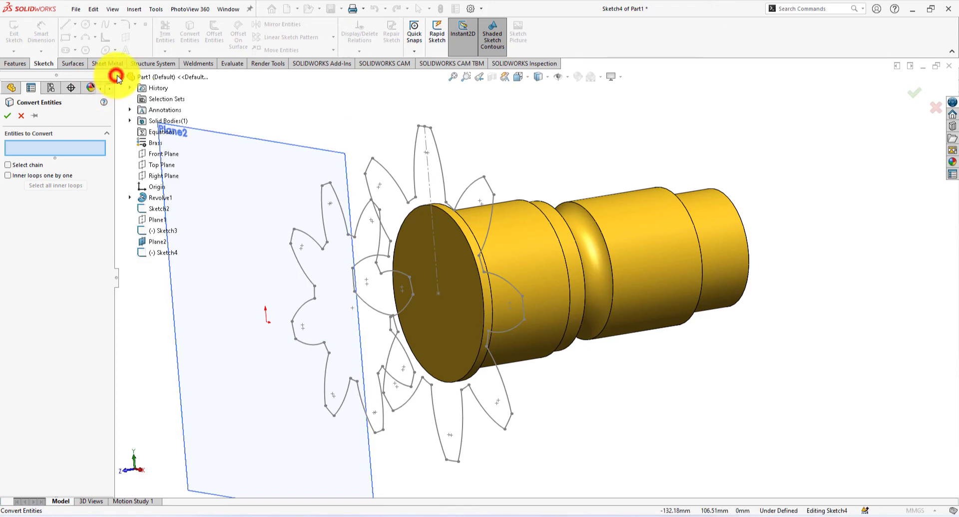
pyautogui.click(153, 210)
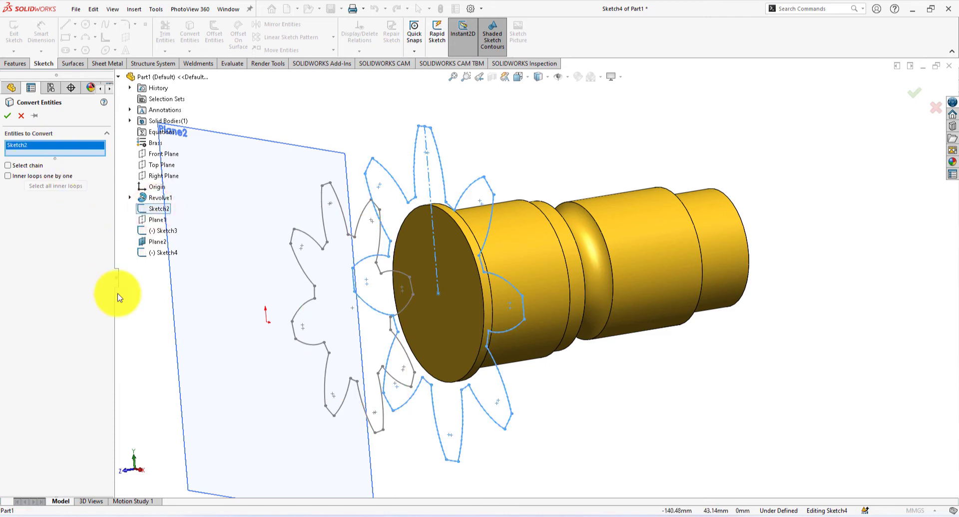
pyautogui.moveTo(160, 292)
pyautogui.mouseDown(button='middle')
pyautogui.moveTo(178, 265)
pyautogui.moveTo(188, 293)
pyautogui.mouseUp(button='middle')
pyautogui.scroll(3, 188, 293)
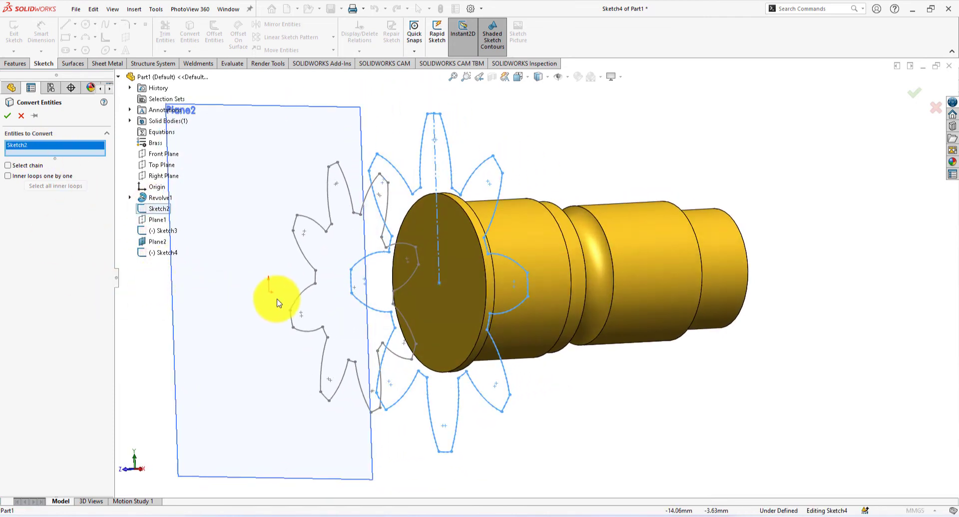
pyautogui.moveTo(363, 288); pyautogui.dragTo(347, 287, button='middle')
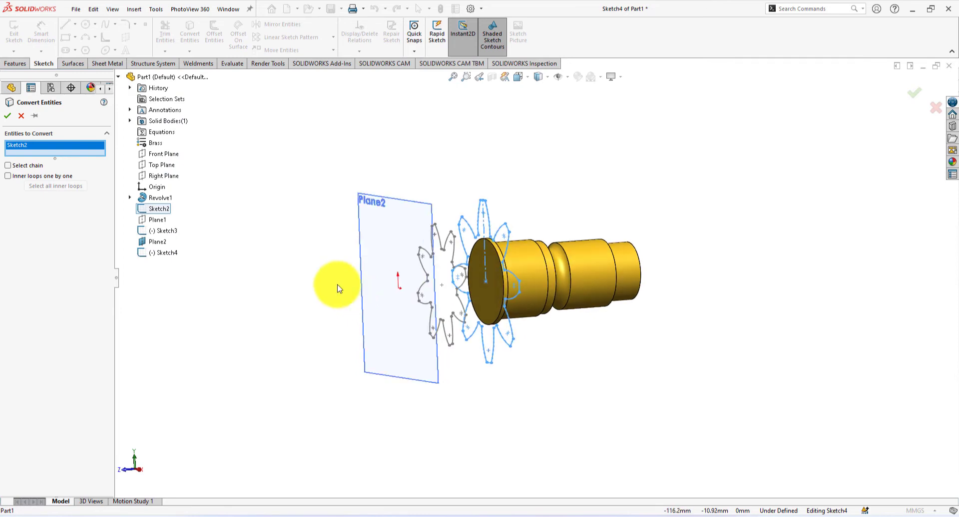
pyautogui.click(9, 117)
pyautogui.moveTo(246, 220); pyautogui.dragTo(260, 219, button='middle')
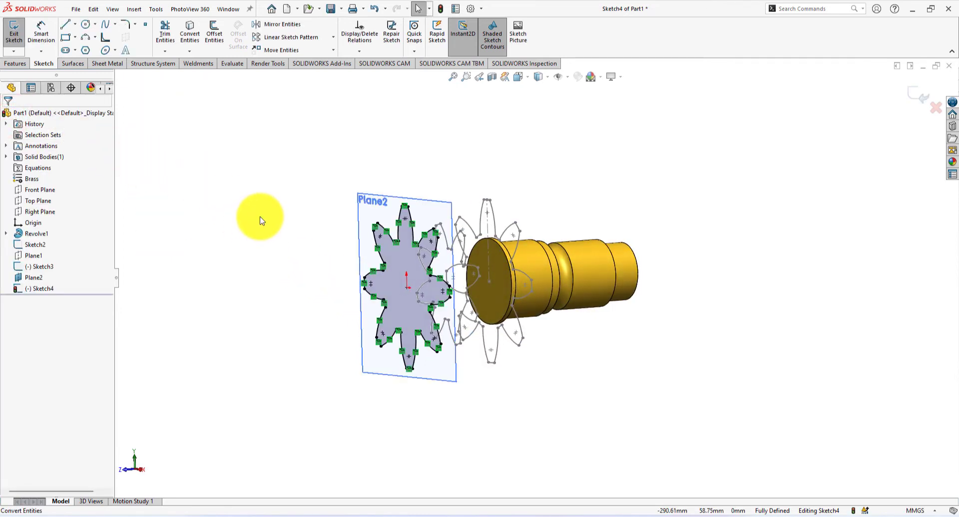
# Hide the scaled tooth sketch on the 50 mm offset plane and view the current sketch face-on.
pyautogui.hotkey('ctrl', '8')
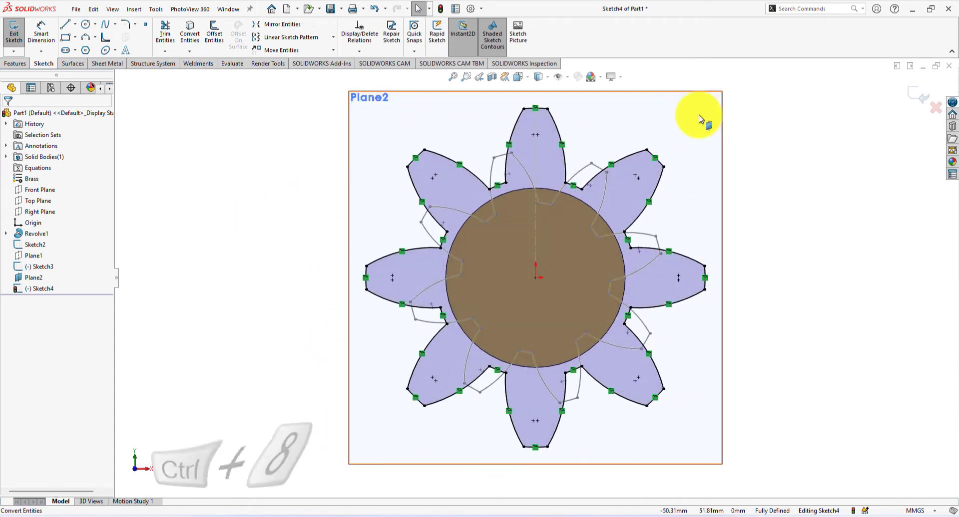
pyautogui.click(766, 134)
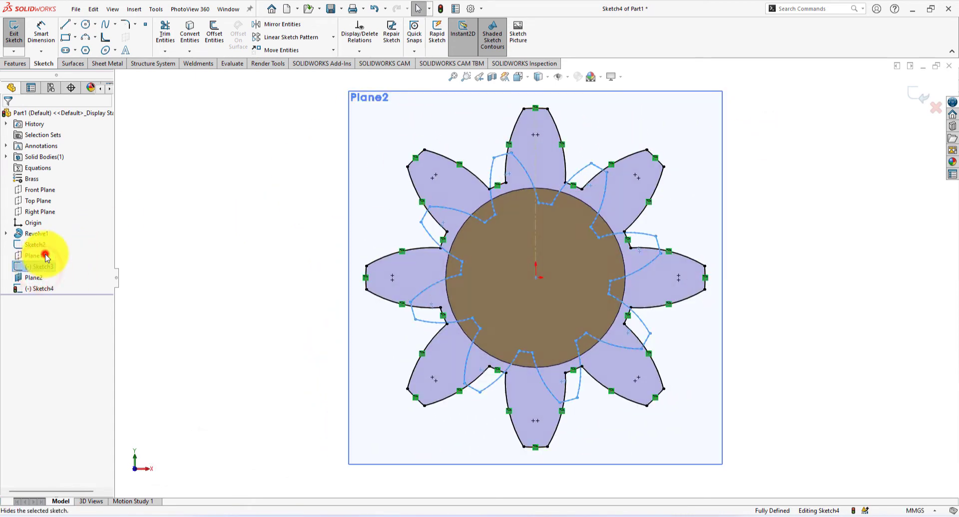
pyautogui.moveTo(175, 239)
pyautogui.mouseDown(button='middle')
pyautogui.moveTo(195, 248)
pyautogui.moveTo(175, 262)
pyautogui.mouseUp(button='middle')
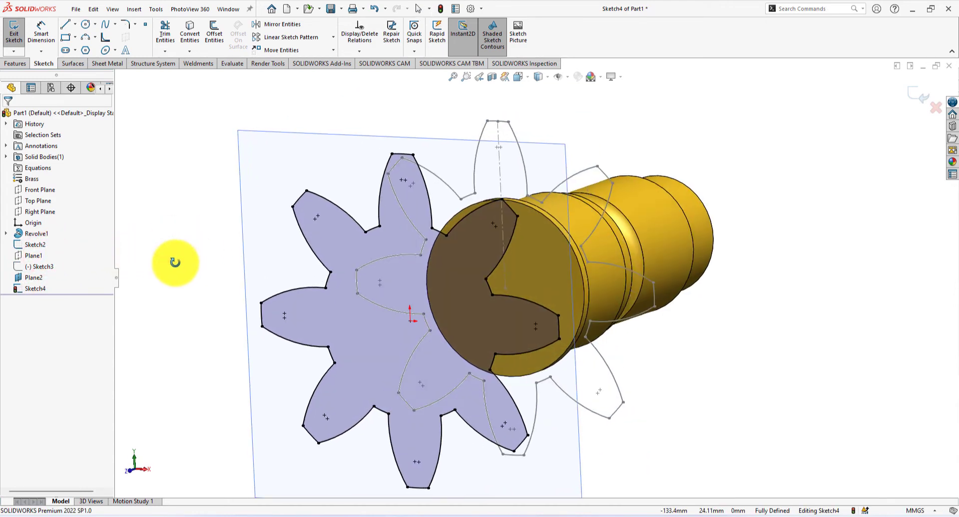
pyautogui.hotkey('ctrl', '8')
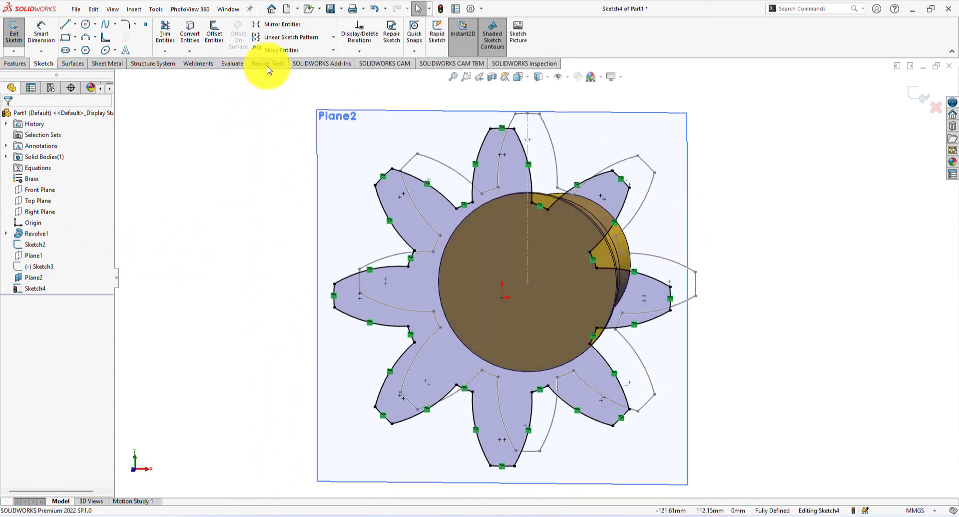
# Scale the entire converted tooth profile on the 100 mm offset plane by a factor of 0.5 about the origin.
pyautogui.click(40, 287)
pyautogui.click(333, 50)
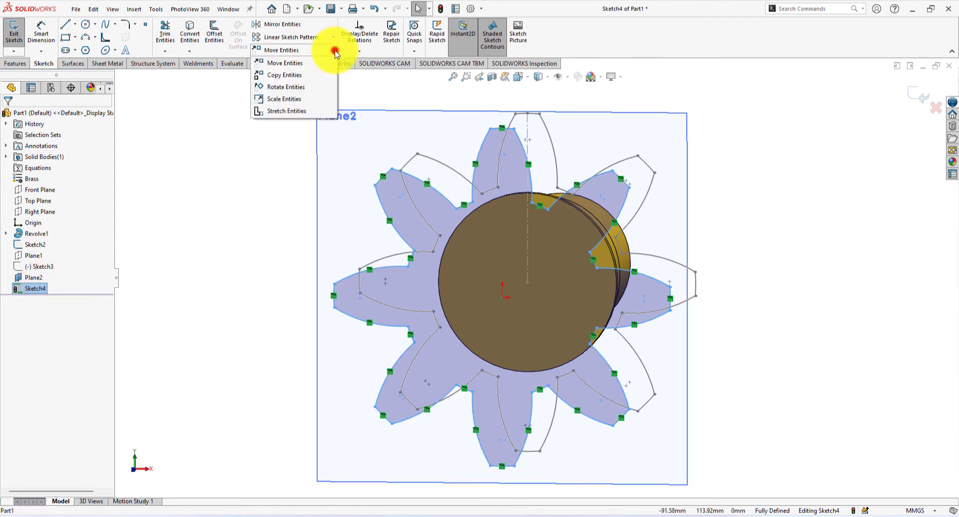
pyautogui.click(284, 101)
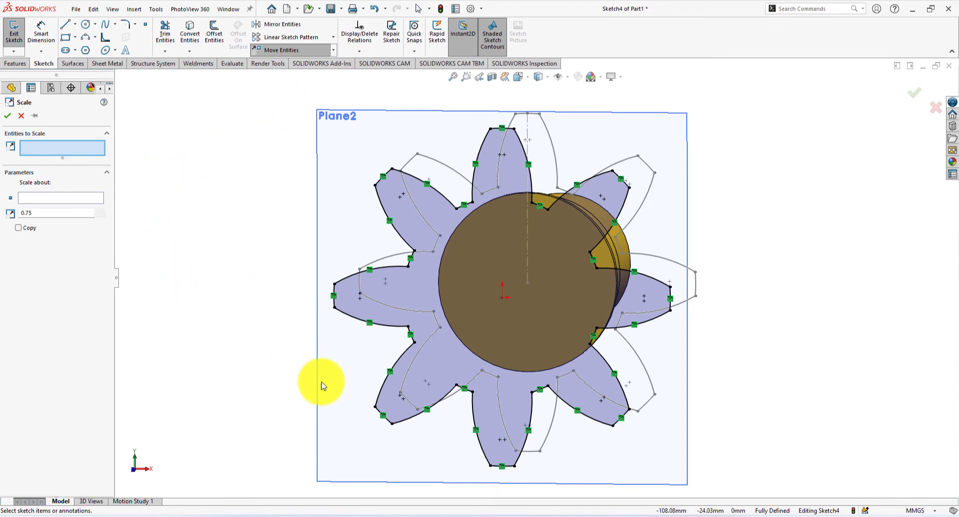
pyautogui.click(388, 411)
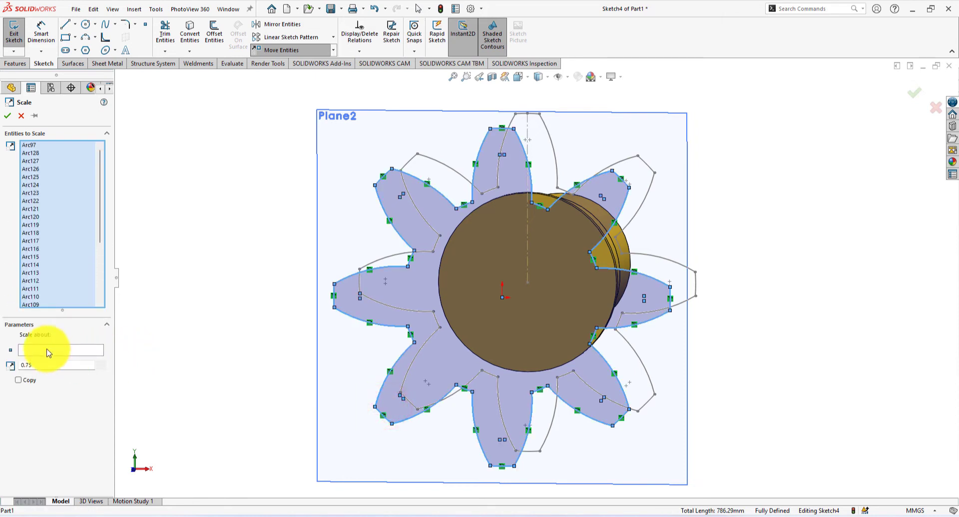
pyautogui.click(46, 351)
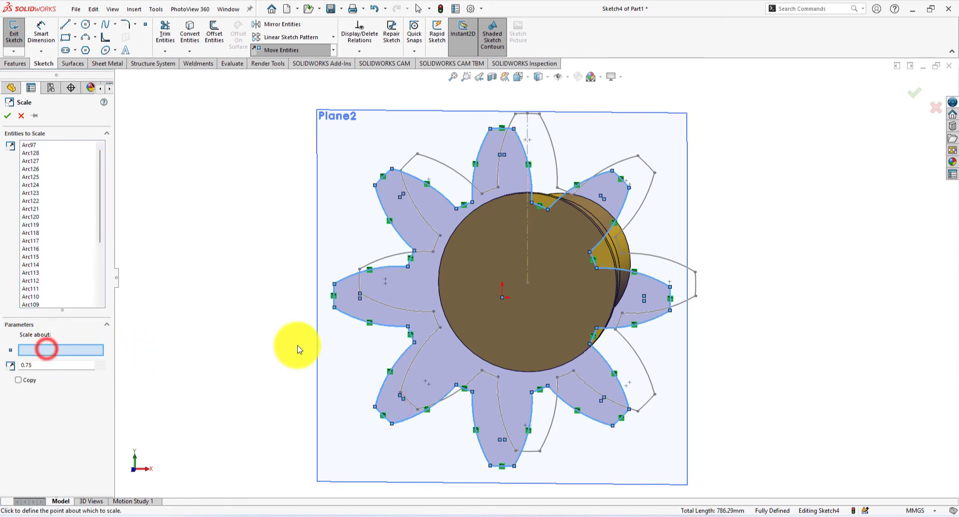
pyautogui.click(501, 298)
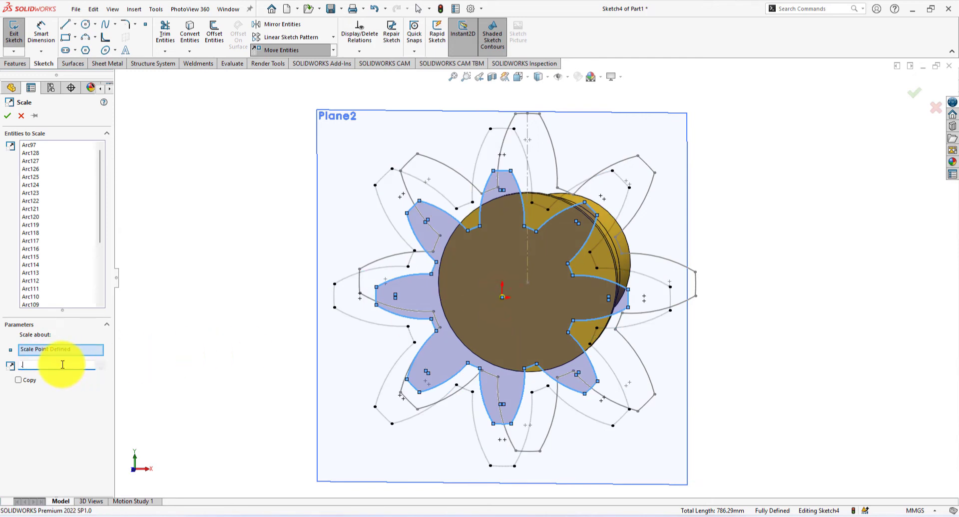
pyautogui.write('.5')
pyautogui.press('Return')
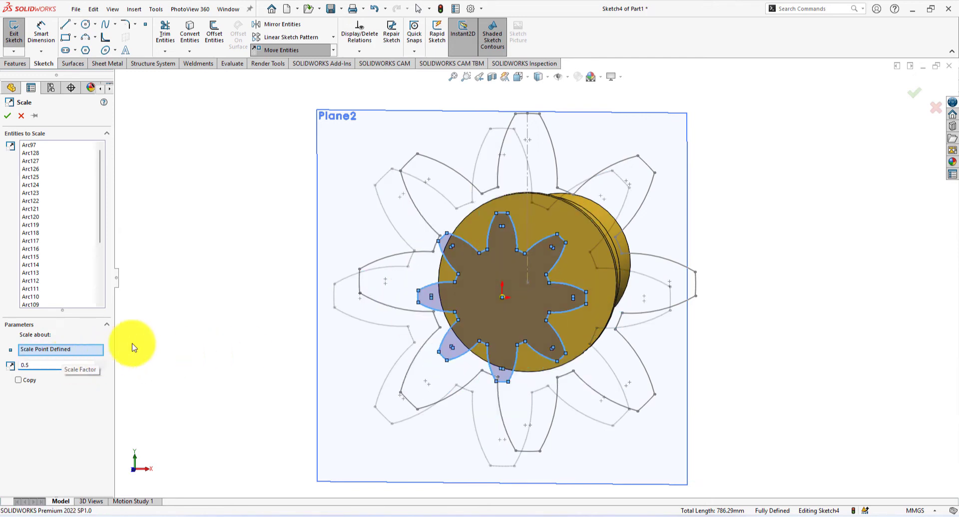
pyautogui.click(8, 117)
pyautogui.click(263, 232)
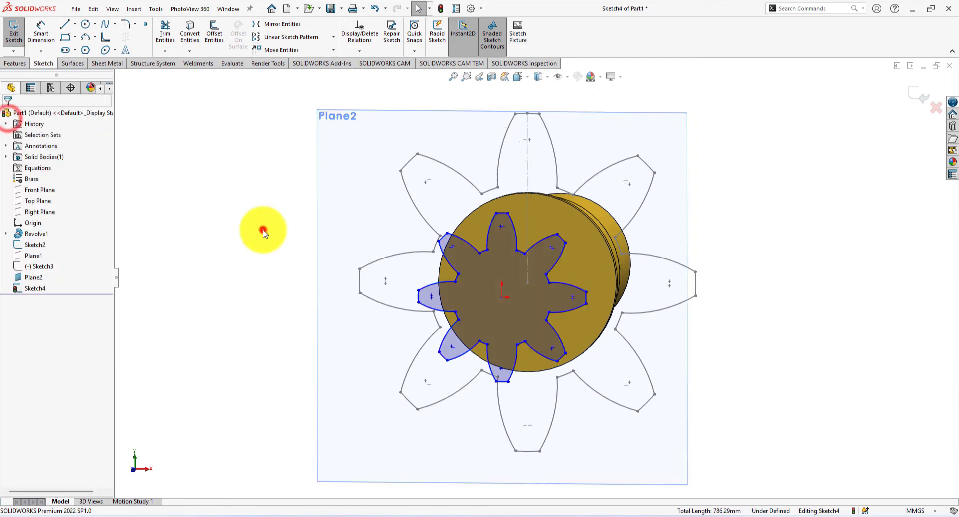
# Rotate the whole half-scale tooth profile 30° about the origin with relations kept.
pyautogui.moveTo(265, 234)
pyautogui.mouseDown(button='middle')
pyautogui.moveTo(214, 268)
pyautogui.moveTo(218, 253)
pyautogui.moveTo(252, 239)
pyautogui.moveTo(156, 248)
pyautogui.mouseUp(button='middle')
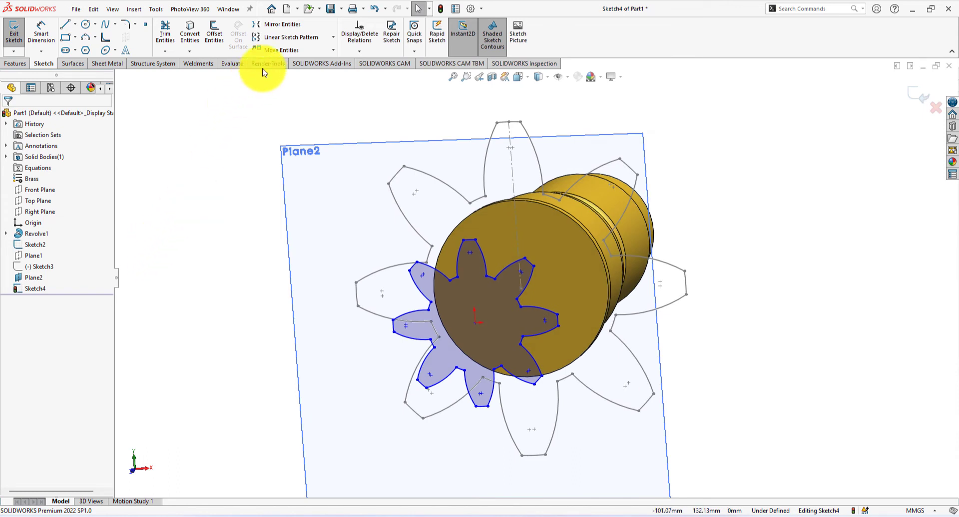
pyautogui.click(333, 50)
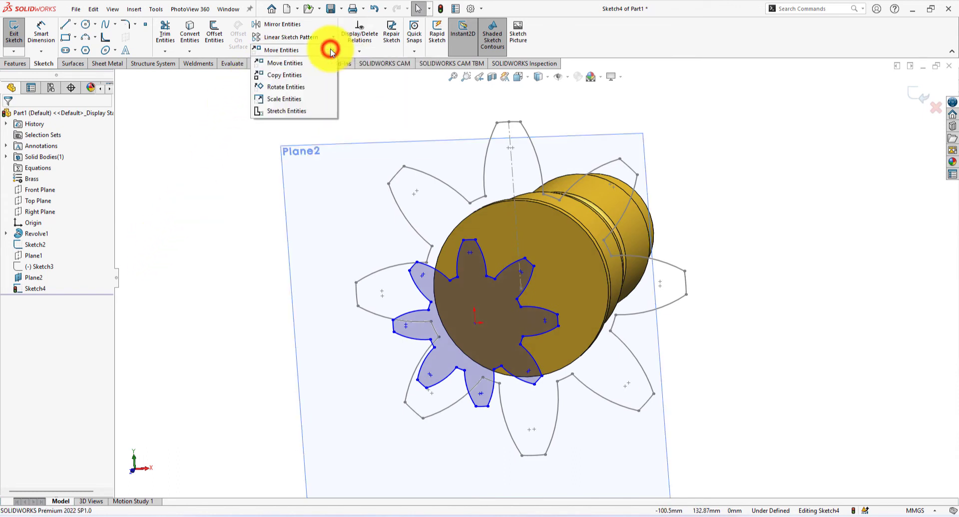
pyautogui.click(289, 87)
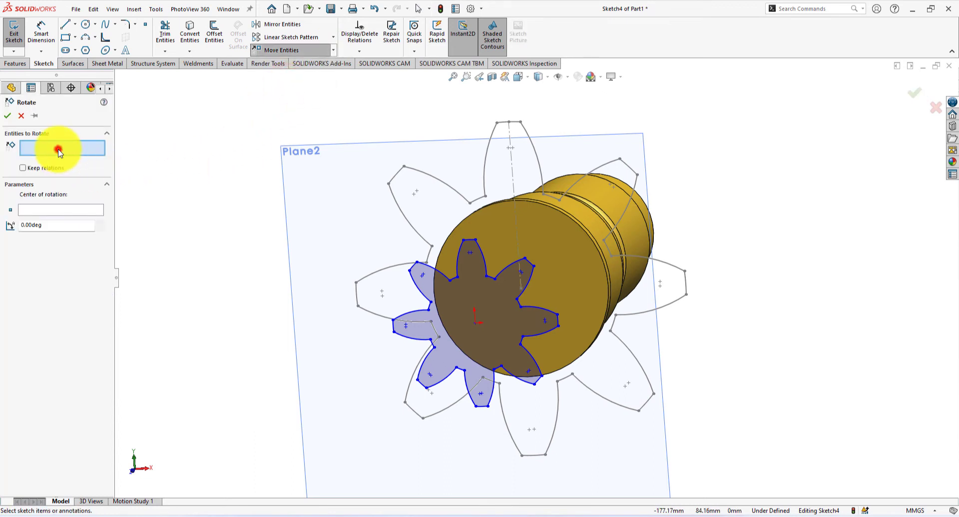
pyautogui.click(437, 369)
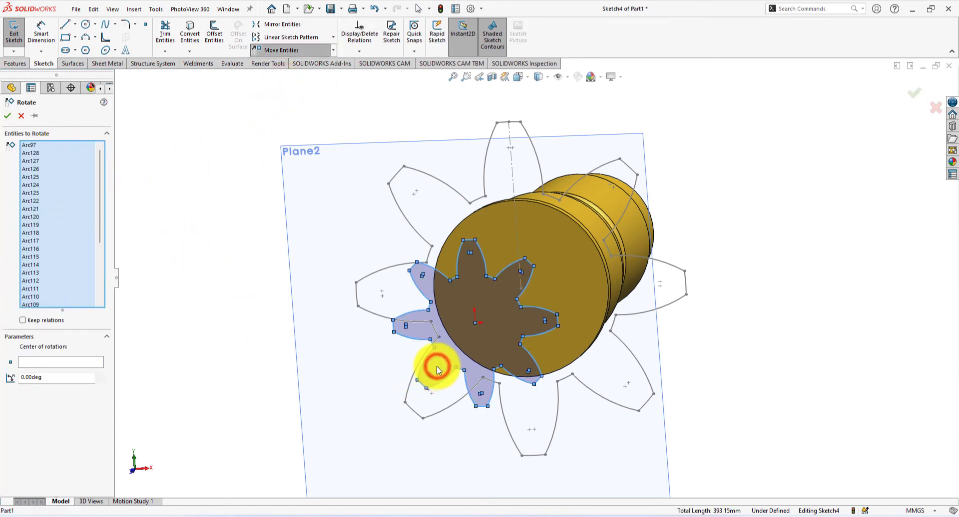
pyautogui.click(41, 322)
pyautogui.click(55, 364)
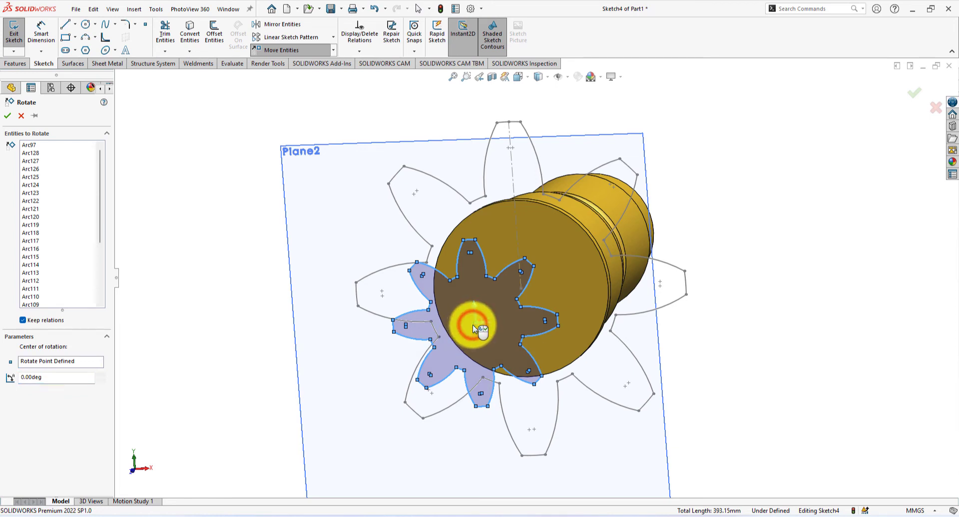
pyautogui.doubleClick(61, 375)
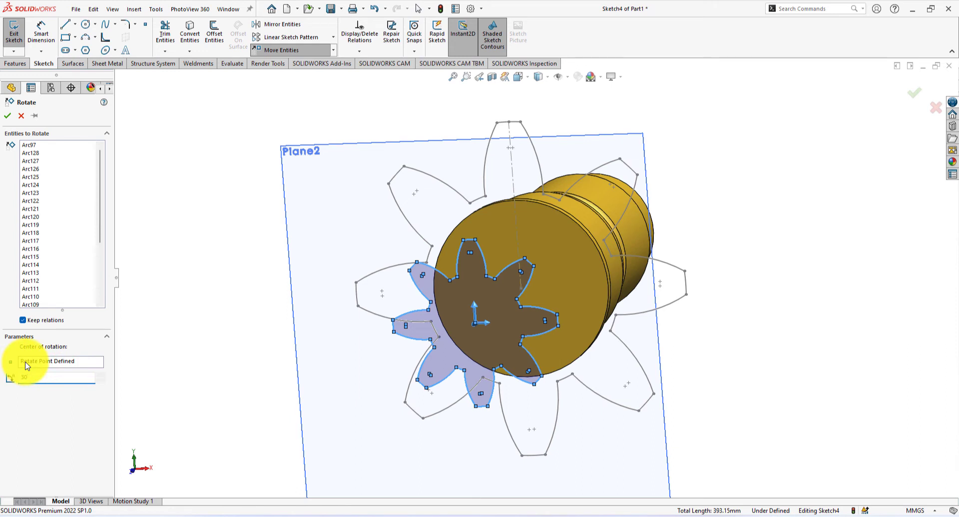
pyautogui.write('30')
pyautogui.press('Return')
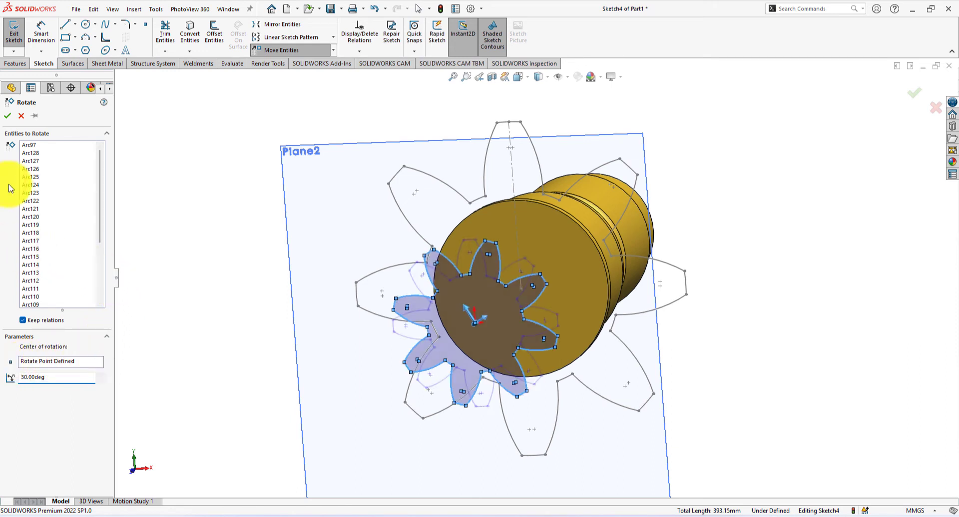
pyautogui.click(12, 115)
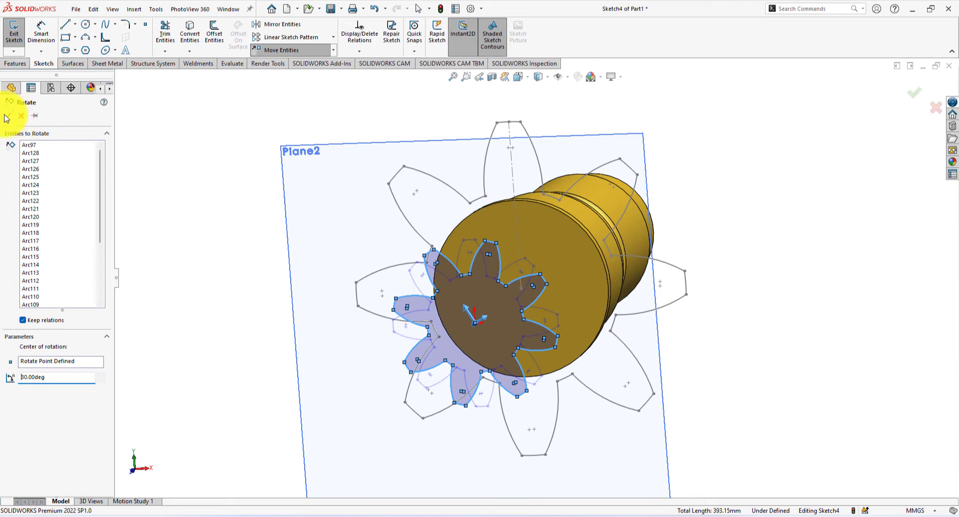
pyautogui.click(180, 257)
# Show the tooth sketch on the 50 mm offset plane and exit the current sketch.
pyautogui.hotkey('ctrl', '8')
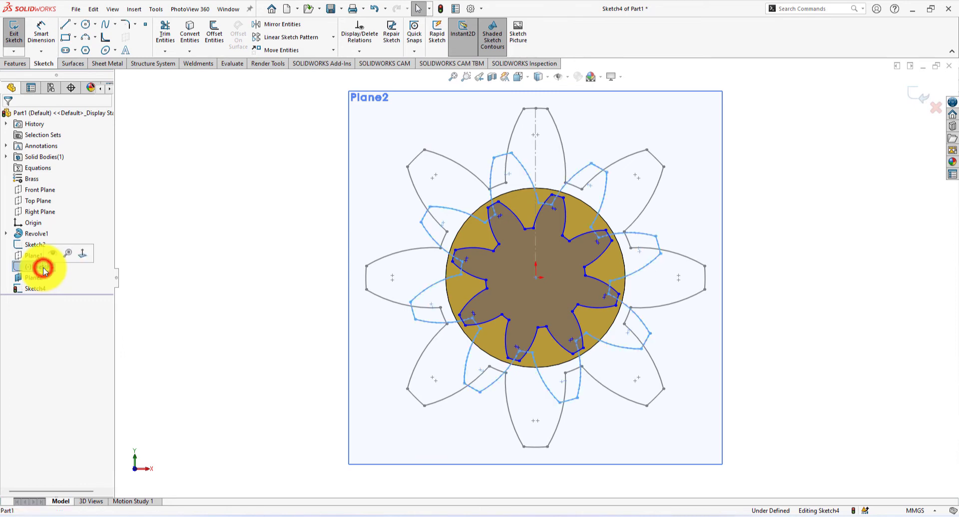
pyautogui.click(55, 258)
pyautogui.click(214, 304)
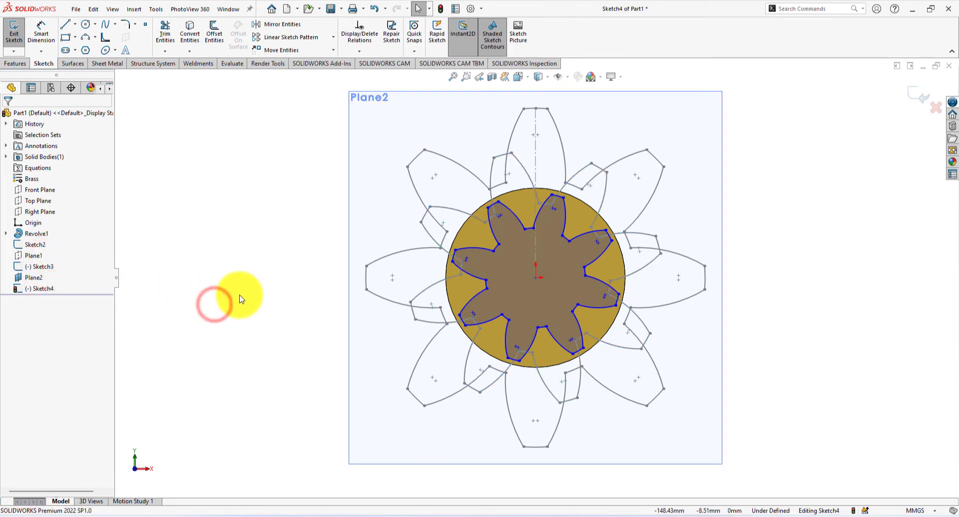
pyautogui.click(920, 94)
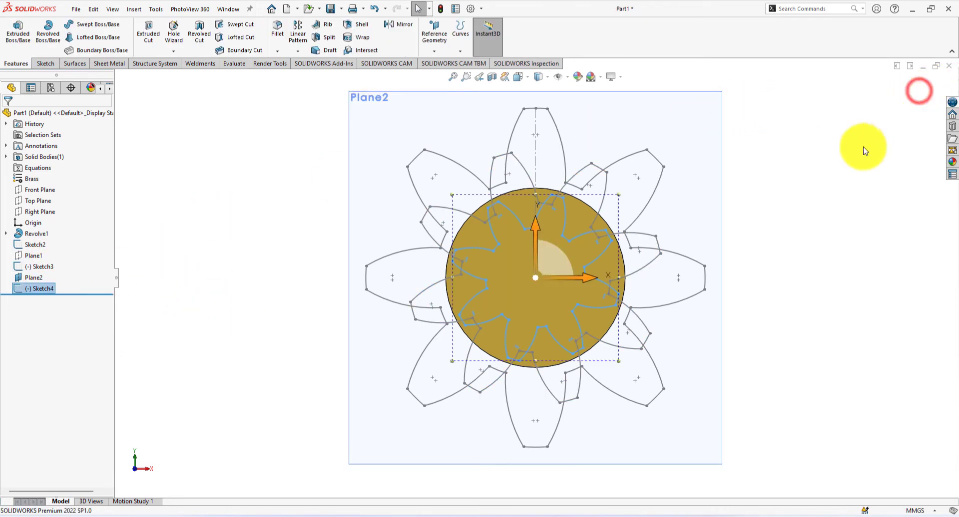
pyautogui.click(847, 164)
# Hide the 100 mm offset plane and set the model to the front view.
pyautogui.click(44, 278)
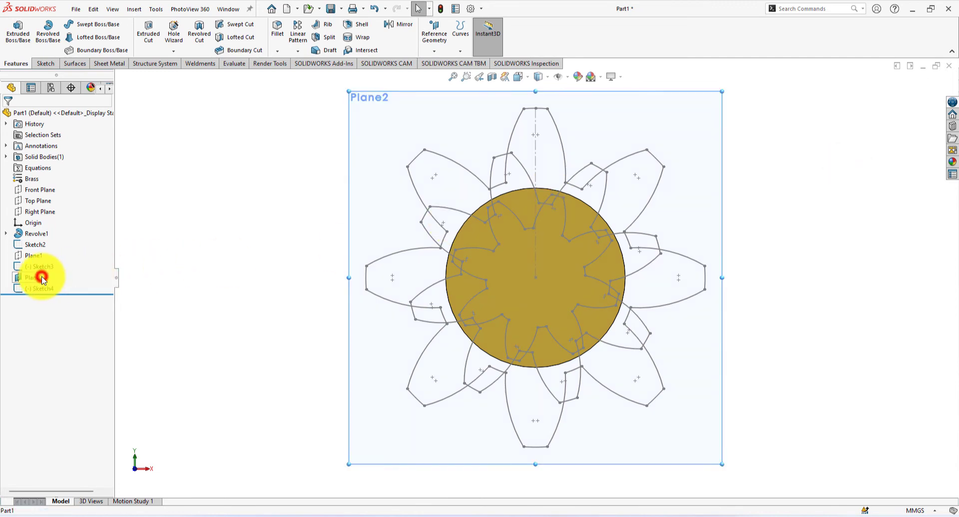
pyautogui.click(68, 259)
pyautogui.click(196, 269)
pyautogui.moveTo(217, 245); pyautogui.dragTo(215, 216, button='middle')
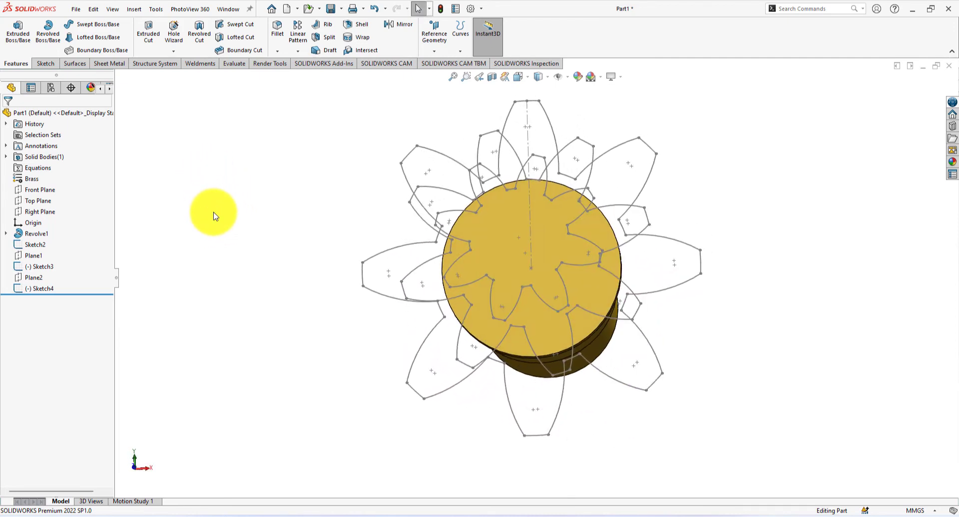
pyautogui.hotkey('ctrl', '1')
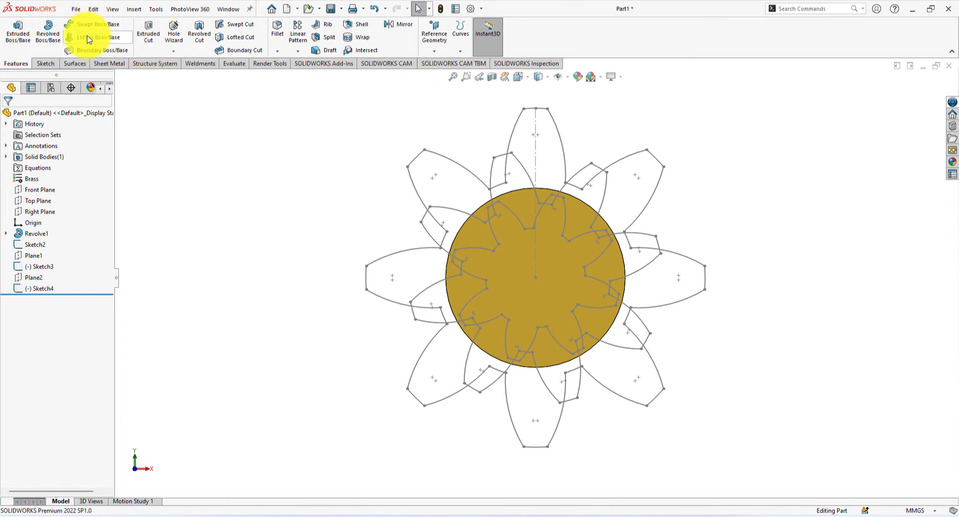
# Loft a solid through the three tooth profiles, from the full-size one over the 50 mm plane to the one on the 100 mm plane.
pyautogui.click(67, 164)
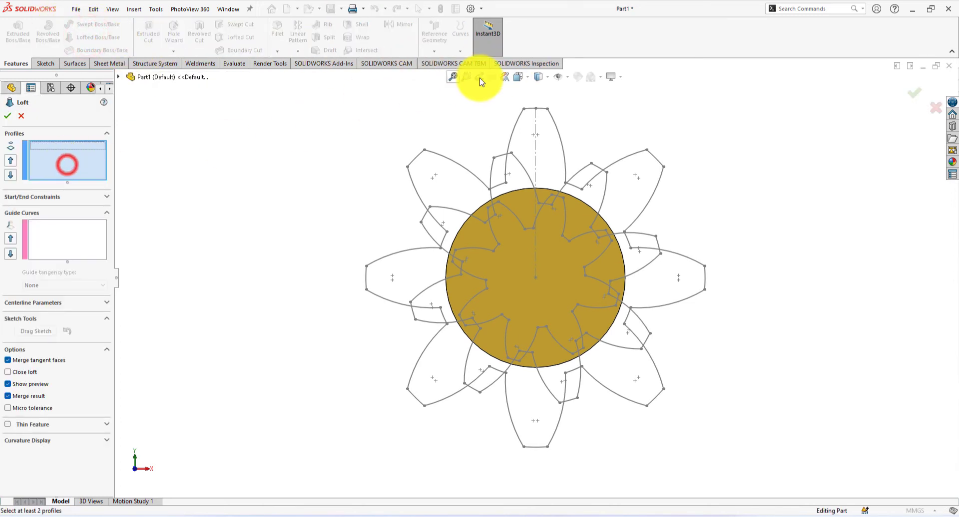
pyautogui.click(524, 110)
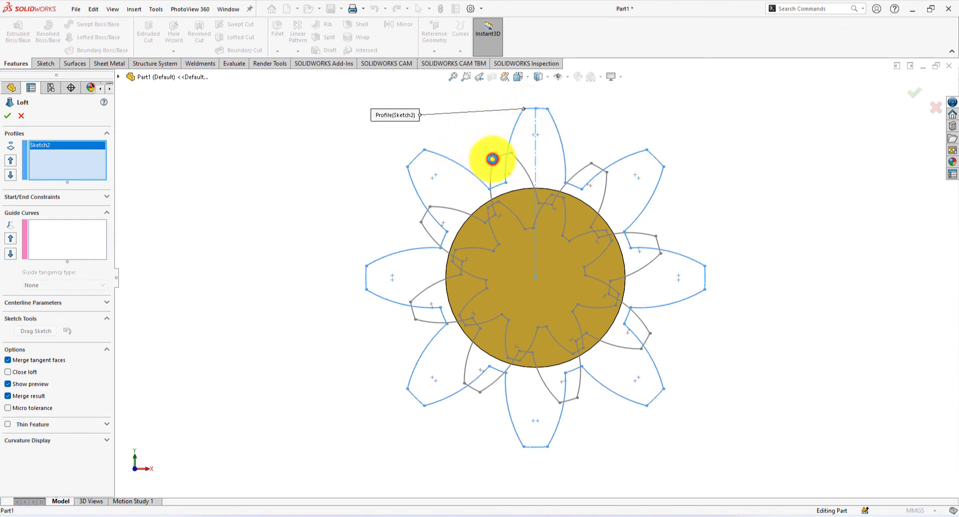
pyautogui.click(492, 159)
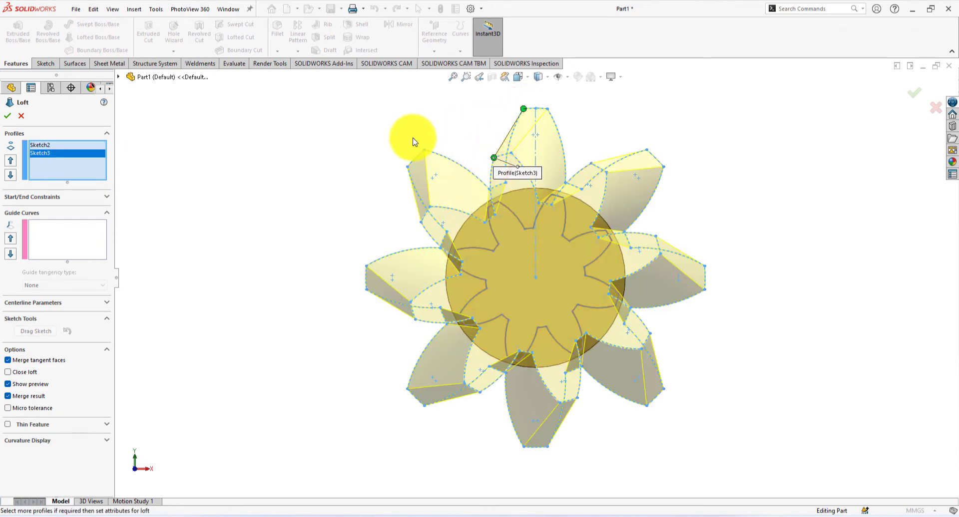
pyautogui.moveTo(413, 142); pyautogui.dragTo(370, 181, button='middle')
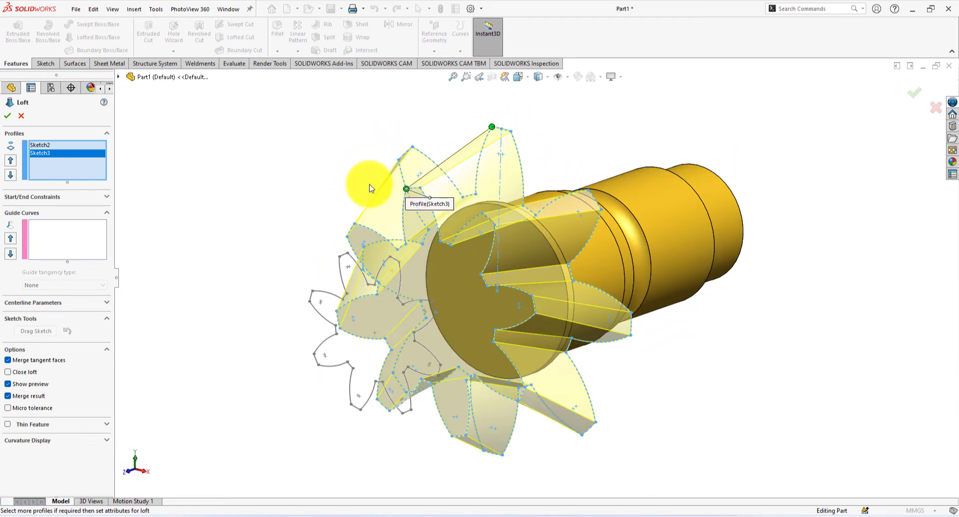
pyautogui.click(338, 258)
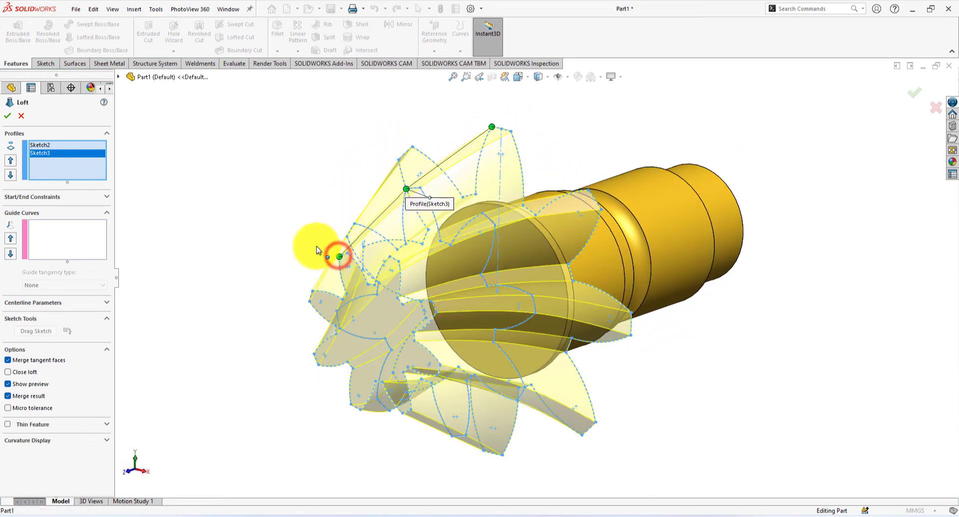
pyautogui.moveTo(278, 231)
pyautogui.mouseDown(button='middle')
pyautogui.moveTo(317, 203)
pyautogui.moveTo(320, 285)
pyautogui.moveTo(351, 269)
pyautogui.moveTo(385, 271)
pyautogui.mouseUp(button='middle')
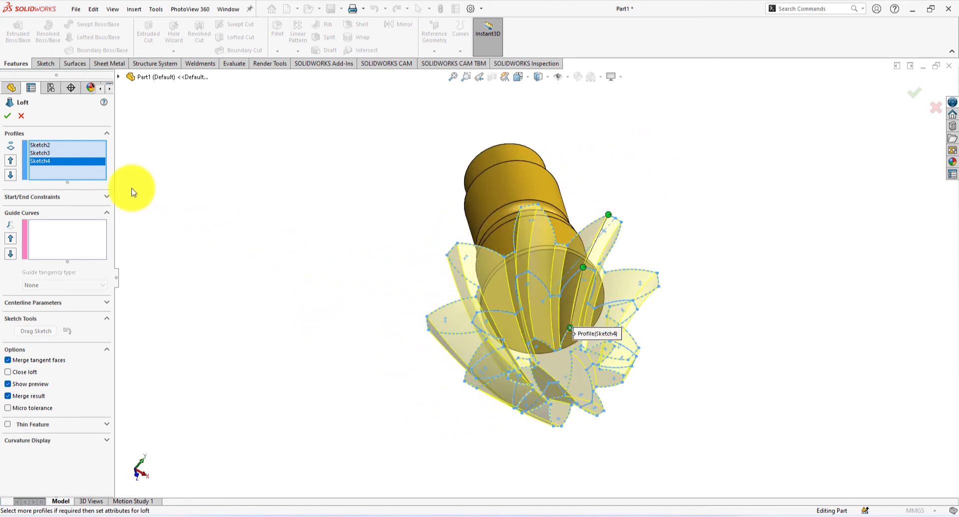
pyautogui.click(8, 117)
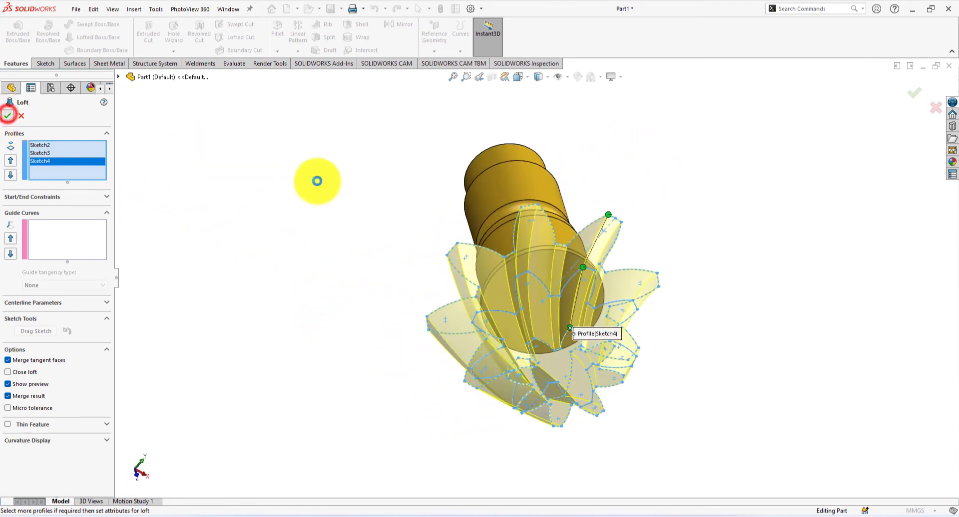
pyautogui.click(350, 187)
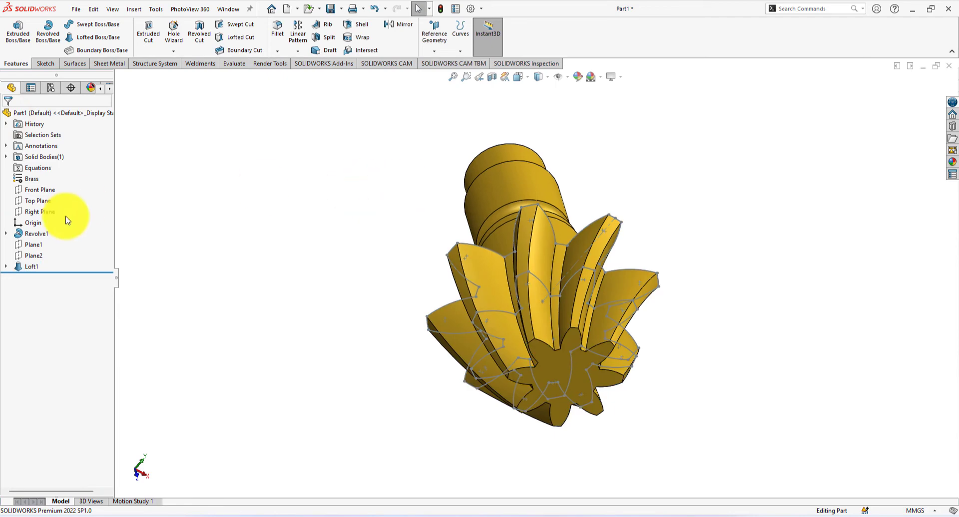
# Hide the tooth profile sketches under the loft and set the model to the isometric view.
pyautogui.click(36, 256)
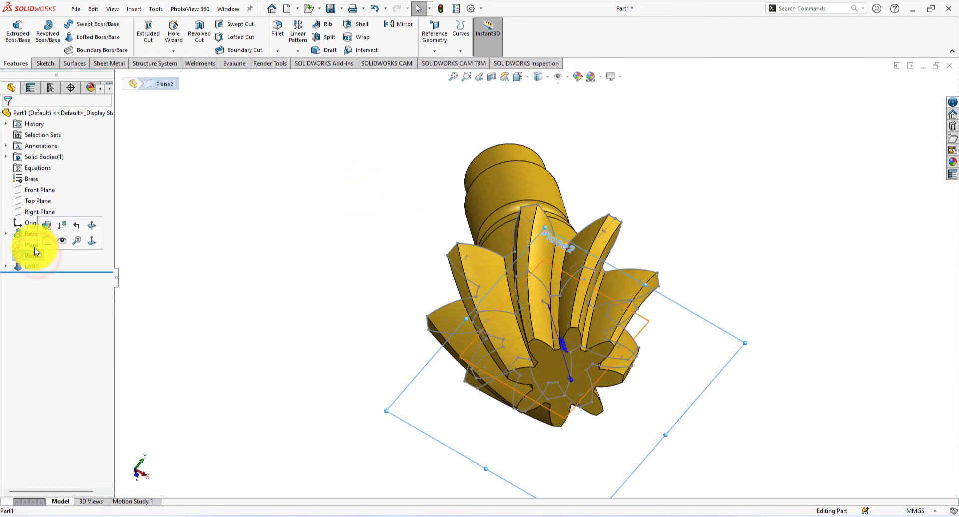
pyautogui.click(213, 268)
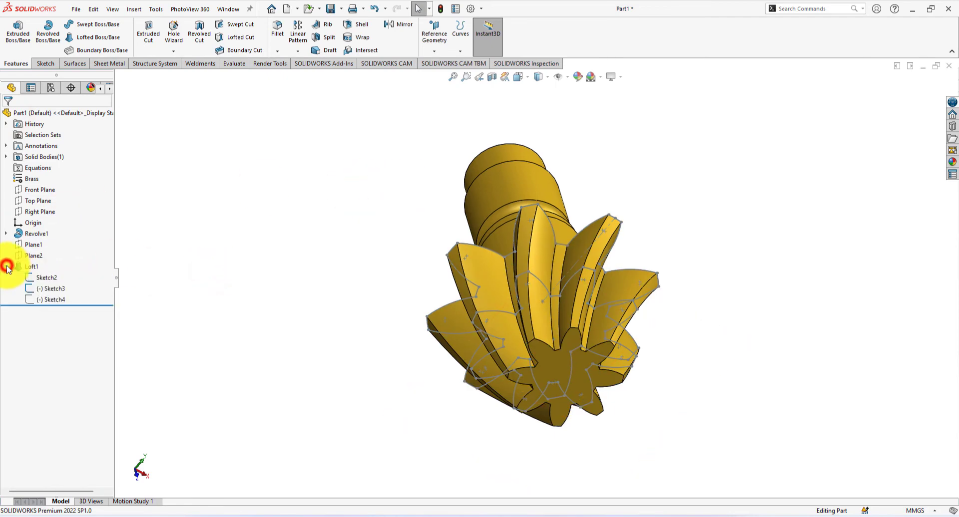
pyautogui.click(44, 278)
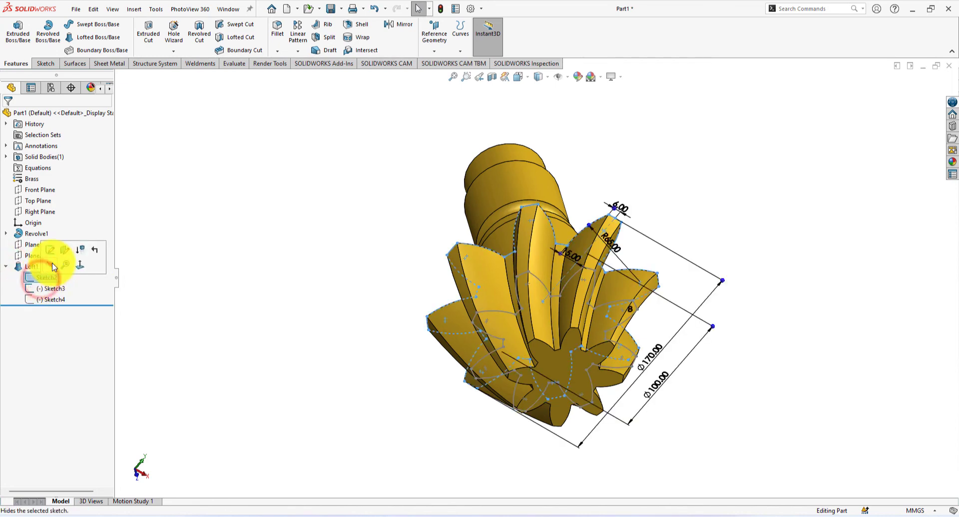
pyautogui.click(53, 266)
pyautogui.click(46, 289)
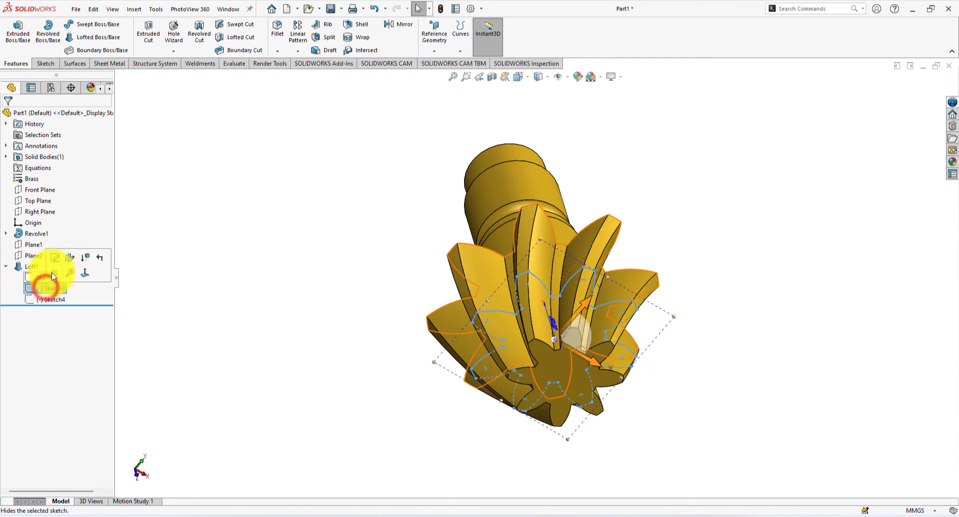
pyautogui.click(53, 272)
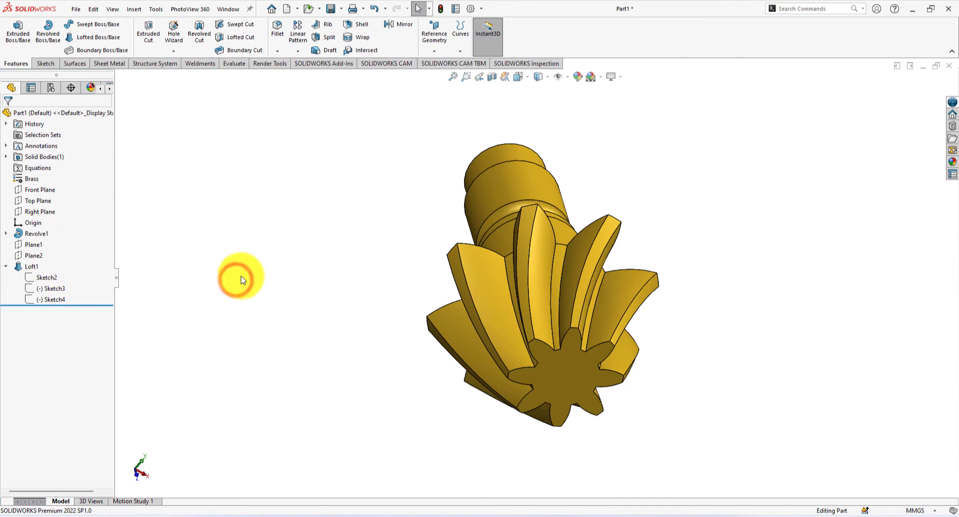
pyautogui.press('space')
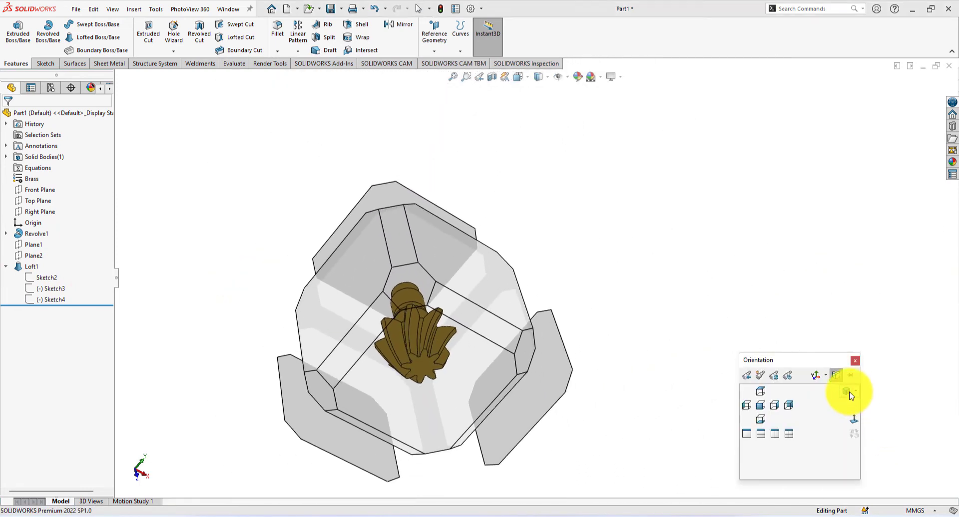
pyautogui.click(850, 394)
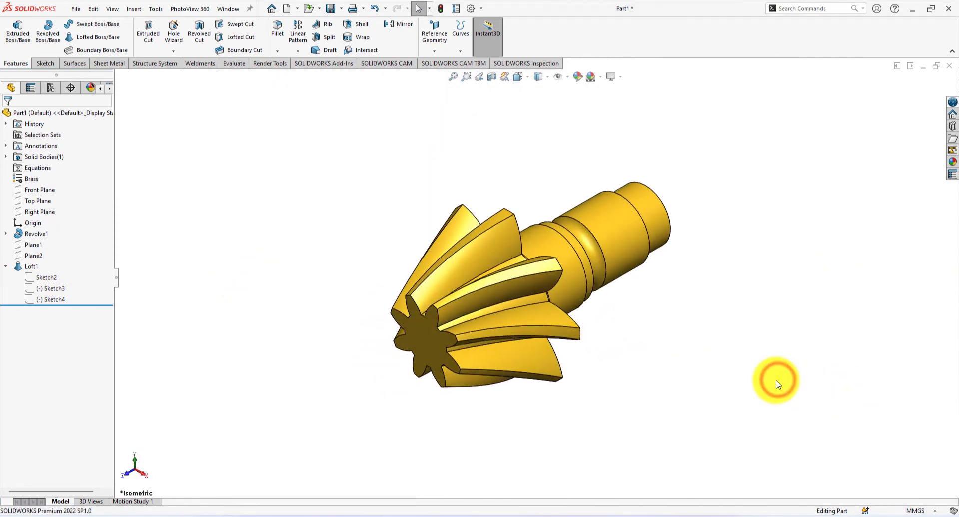
# On the ring-shaped shoulder face near the shaft's narrow end, sketch a corner rectangle about 25 by 8 mm with one lower corner on the outer edge.
pyautogui.moveTo(792, 312); pyautogui.dragTo(613, 251, button='middle')
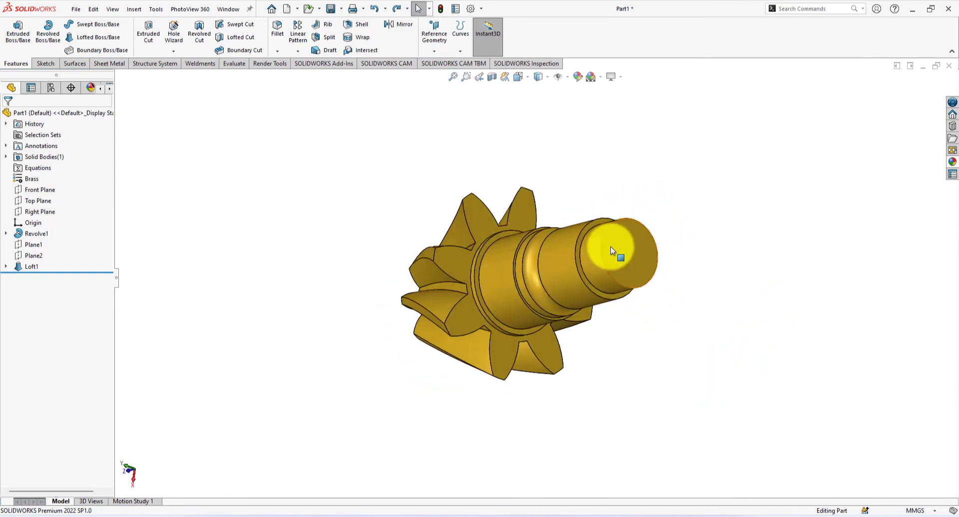
pyautogui.click(586, 233)
pyautogui.click(628, 199)
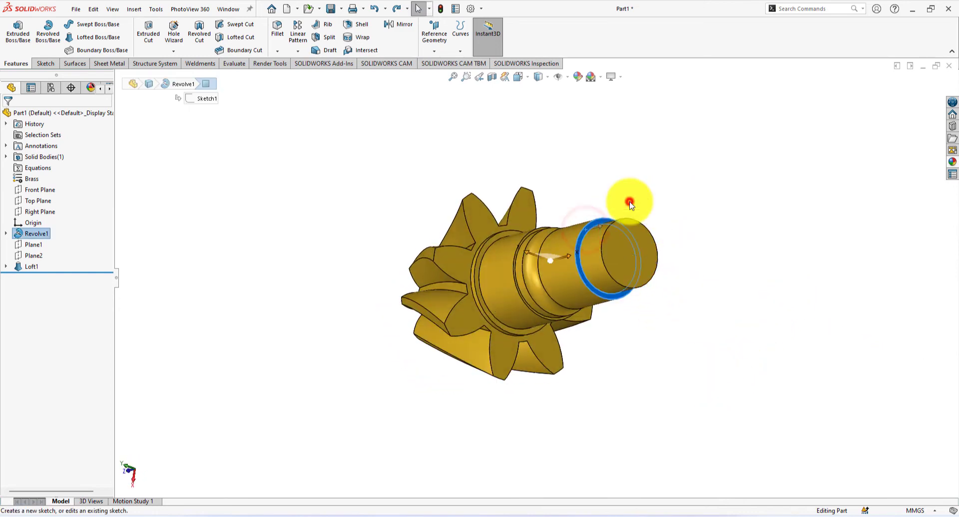
pyautogui.click(784, 225)
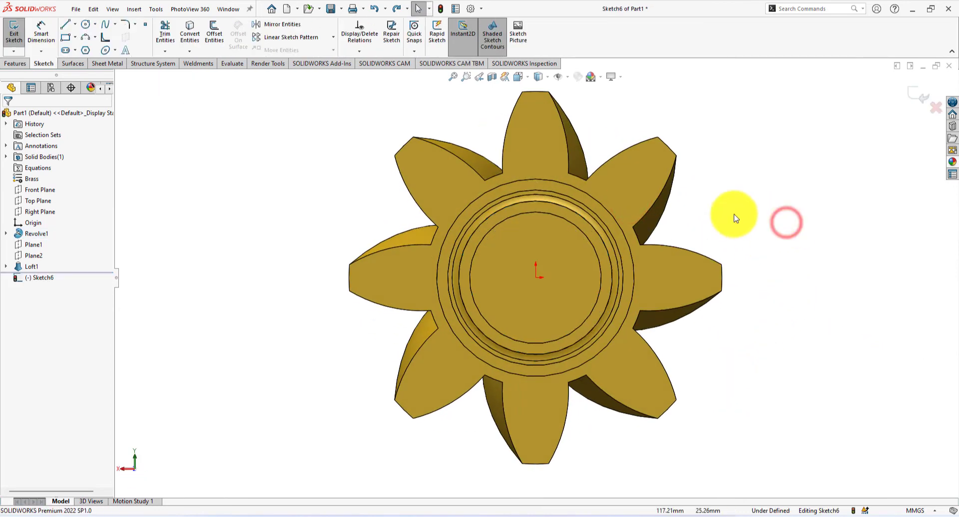
pyautogui.click(65, 37)
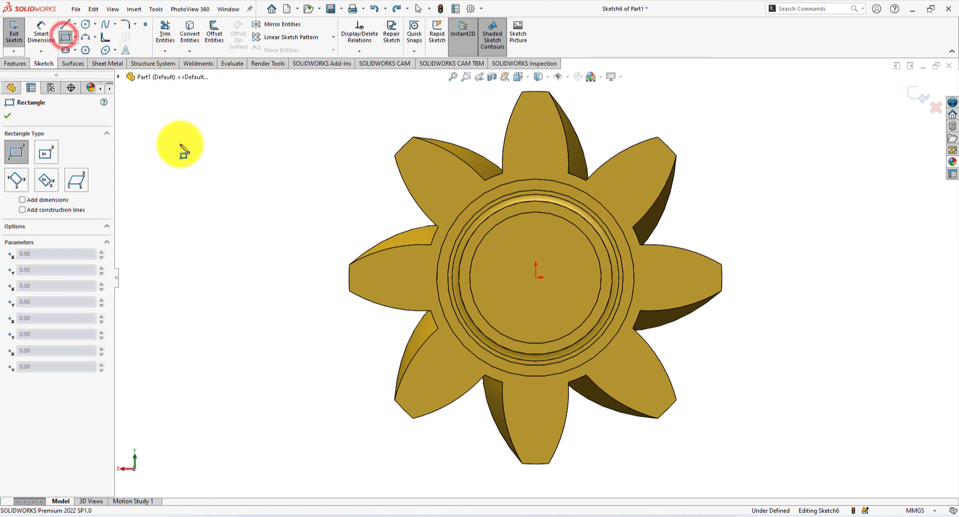
pyautogui.scroll(-3, 531, 234)
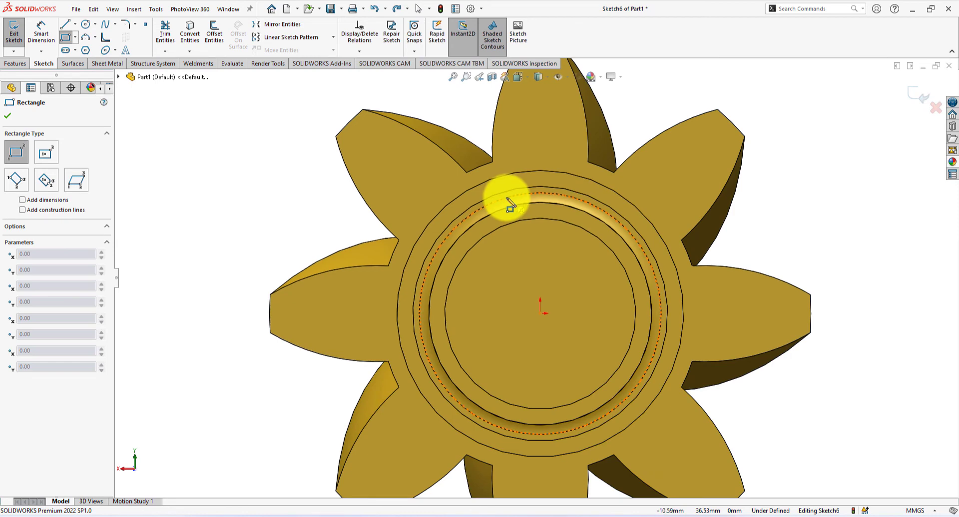
pyautogui.moveTo(583, 188)
pyautogui.mouseDown(button='middle')
pyautogui.moveTo(643, 188)
pyautogui.moveTo(627, 205)
pyautogui.mouseUp(button='middle')
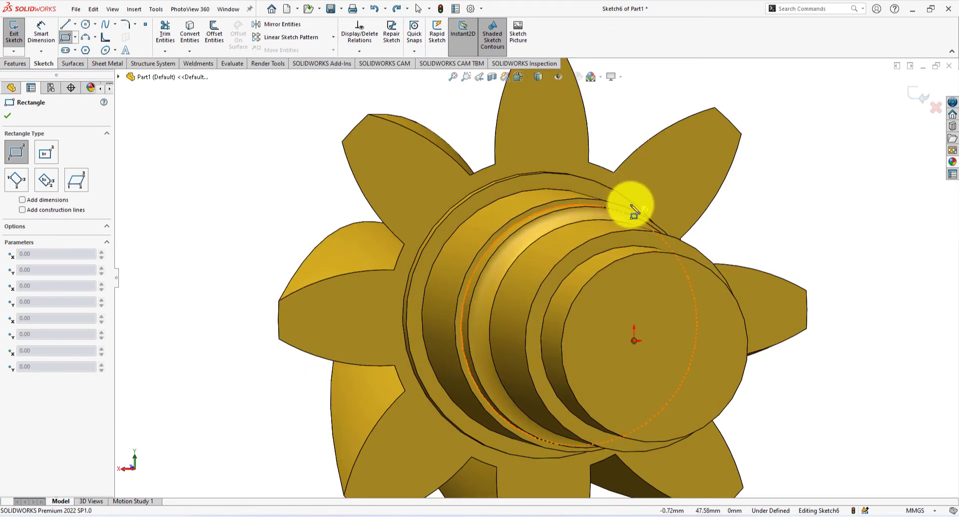
pyautogui.click(599, 237)
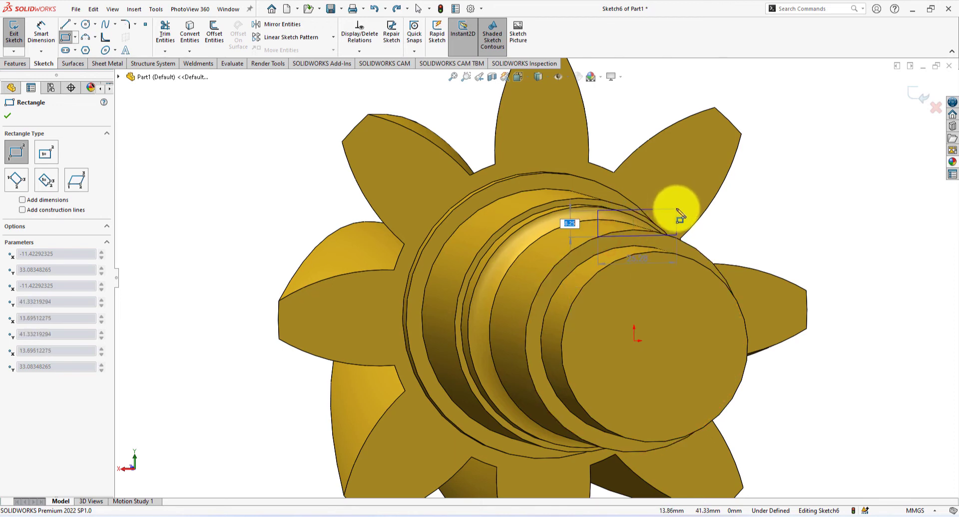
pyautogui.click(677, 210)
pyautogui.rightClick(766, 215)
pyautogui.click(795, 224)
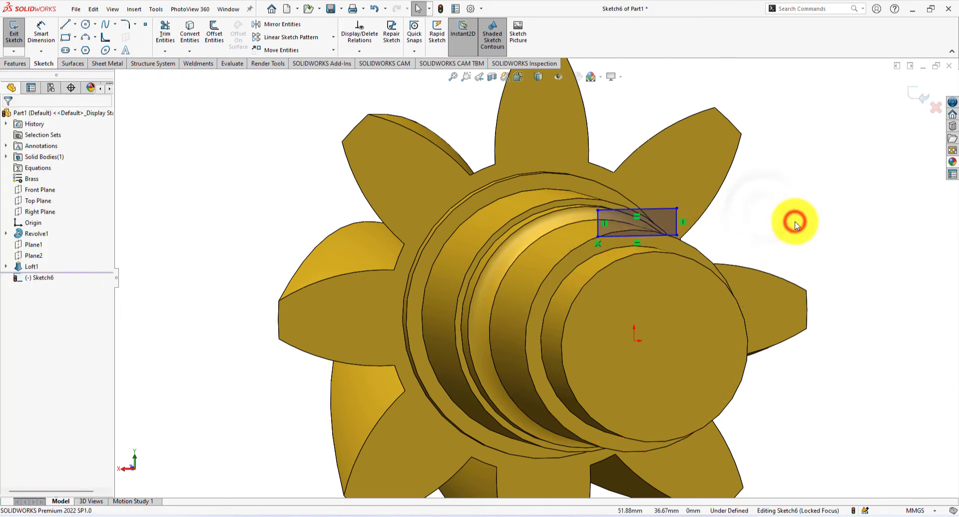
# Make the rectangle's other lower corner coincident with the shoulder face's outer circular edge.
pyautogui.scroll(-2, 786, 224)
pyautogui.hotkey('ctrl', '8')
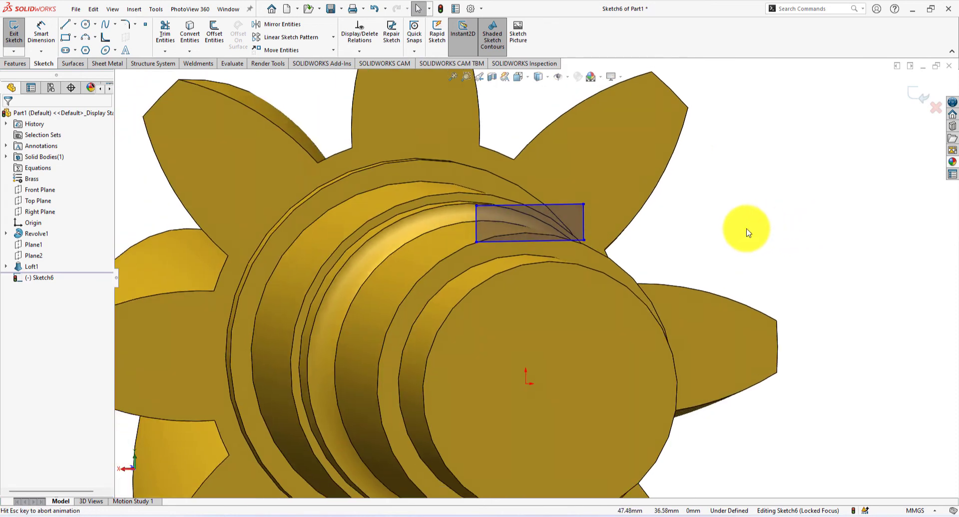
pyautogui.scroll(-2, 454, 190)
pyautogui.scroll(-2, 540, 188)
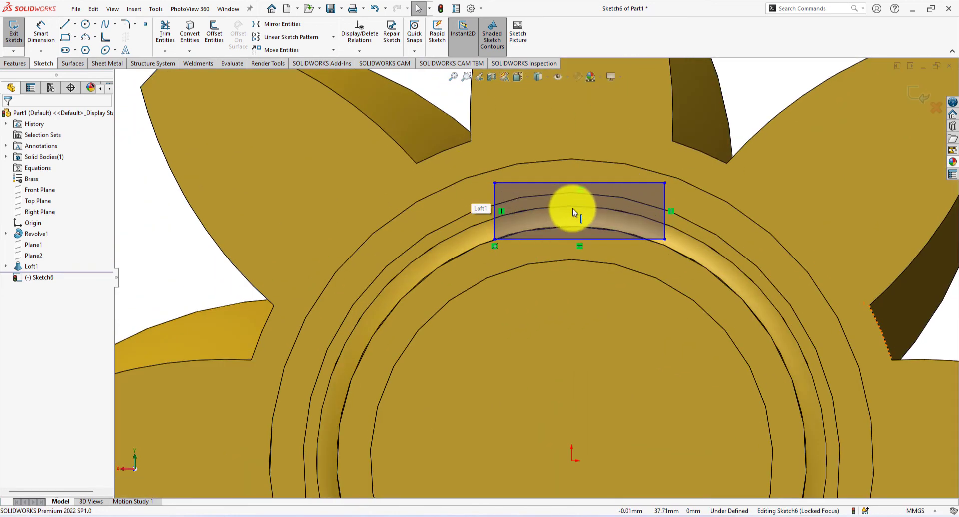
pyautogui.scroll(-2, 499, 274)
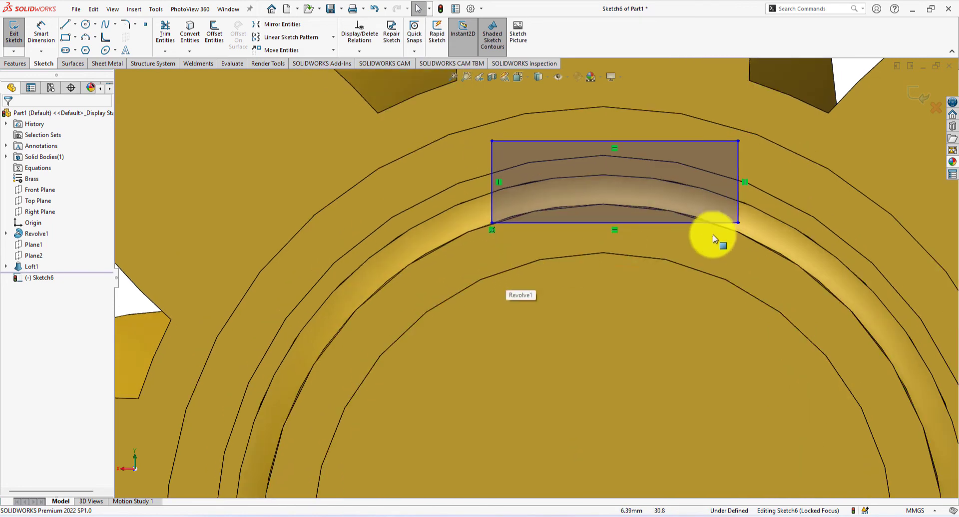
pyautogui.click(739, 226)
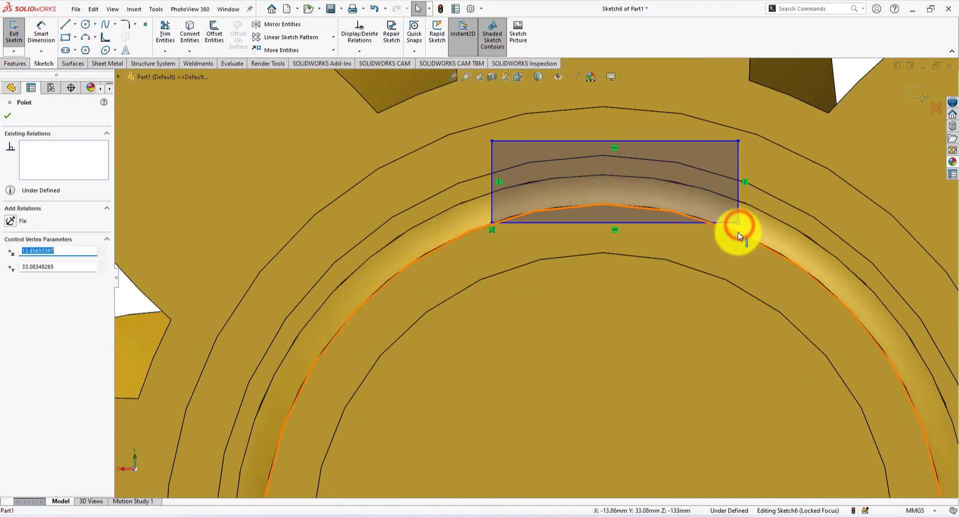
pyautogui.keyDown('ctrl'); pyautogui.click(738, 231); pyautogui.keyUp('ctrl')
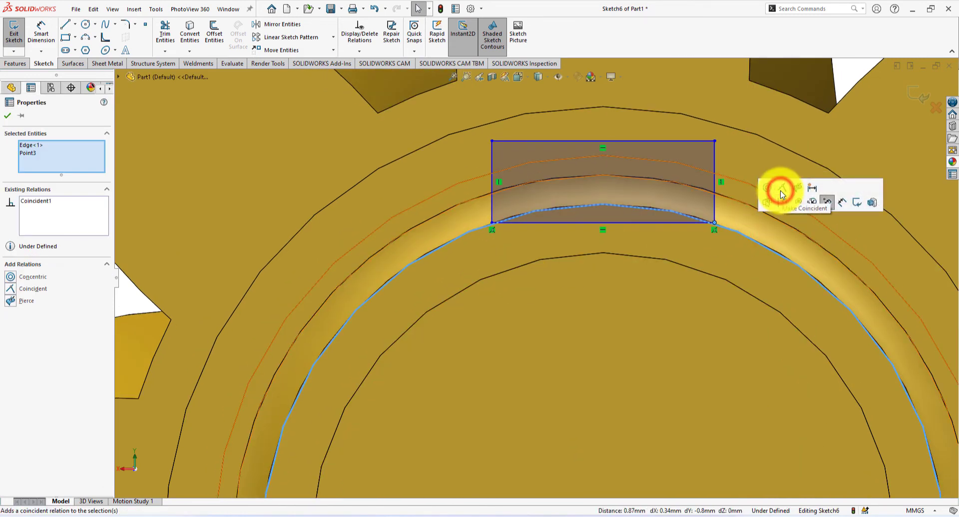
pyautogui.click(782, 195)
pyautogui.scroll(3, 713, 150)
pyautogui.click(715, 150)
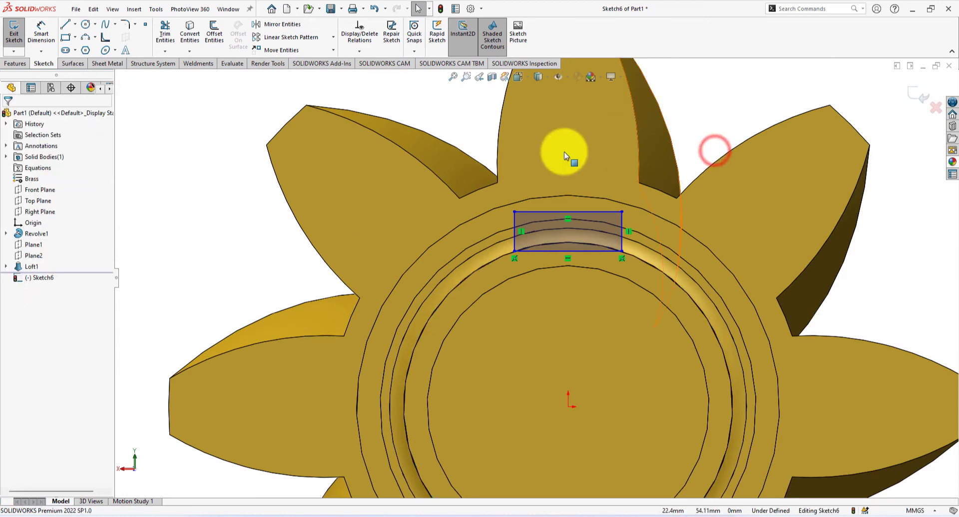
# Dimension the rectangle's upper edge to a width of 9 mm.
pyautogui.click(42, 28)
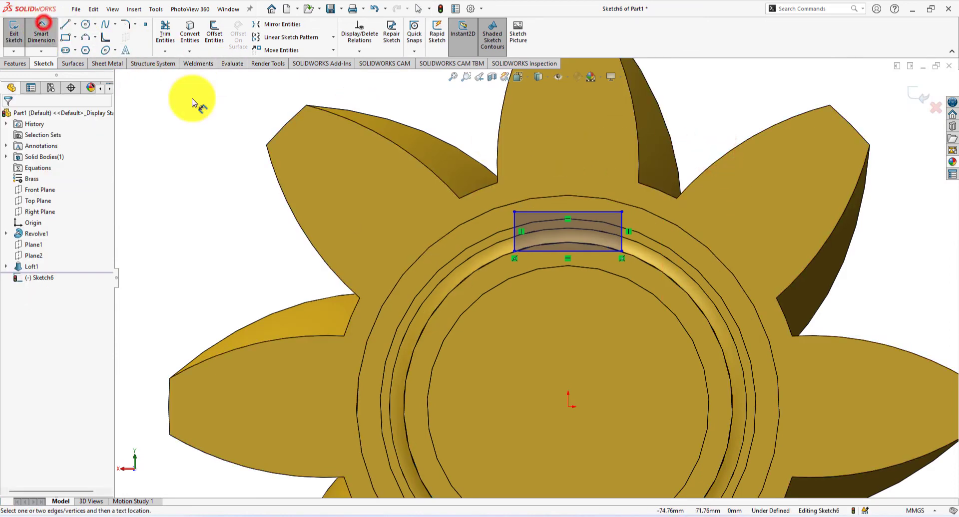
pyautogui.click(535, 215)
pyautogui.click(556, 165)
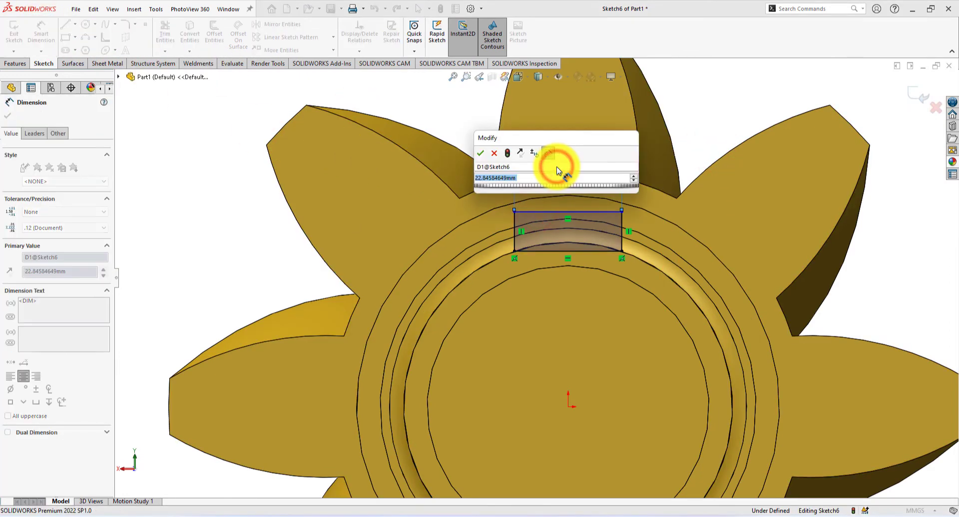
pyautogui.write('9')
pyautogui.press('Return')
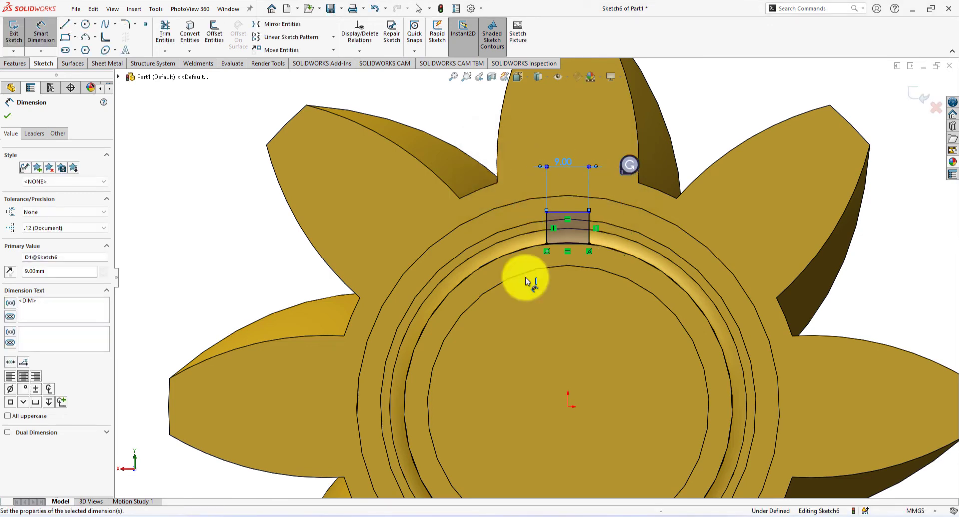
pyautogui.scroll(4, 574, 255)
pyautogui.scroll(-3, 574, 255)
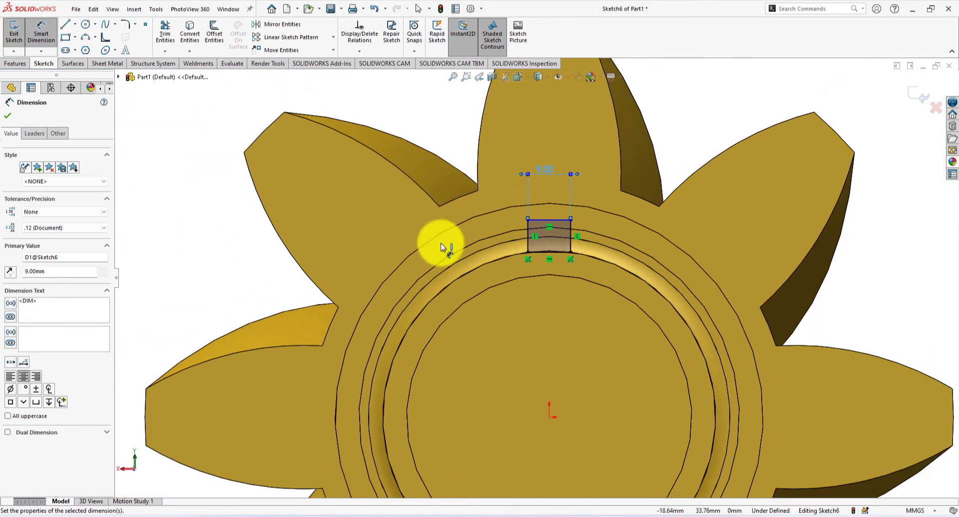
pyautogui.click(4, 116)
pyautogui.scroll(-3, 224, 180)
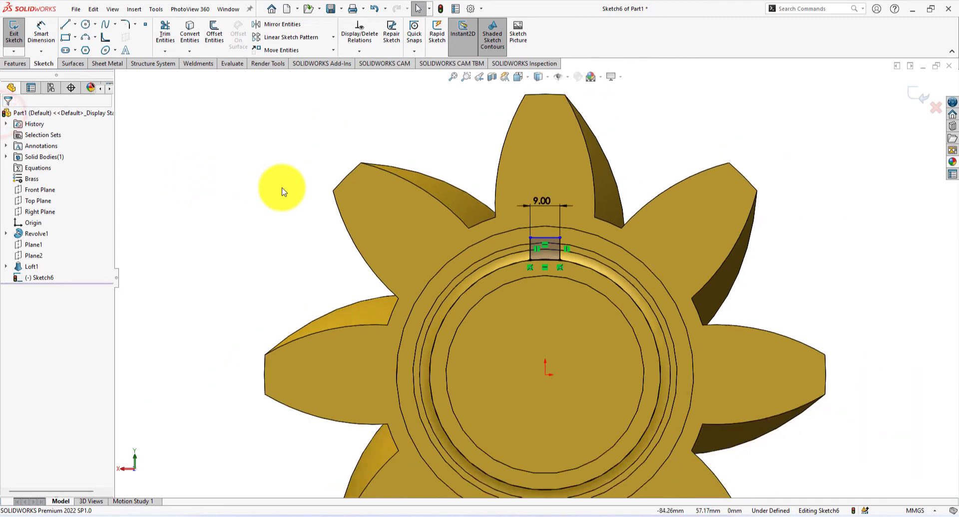
pyautogui.scroll(4, 575, 290)
pyautogui.scroll(-3, 624, 310)
pyautogui.scroll(3, 537, 347)
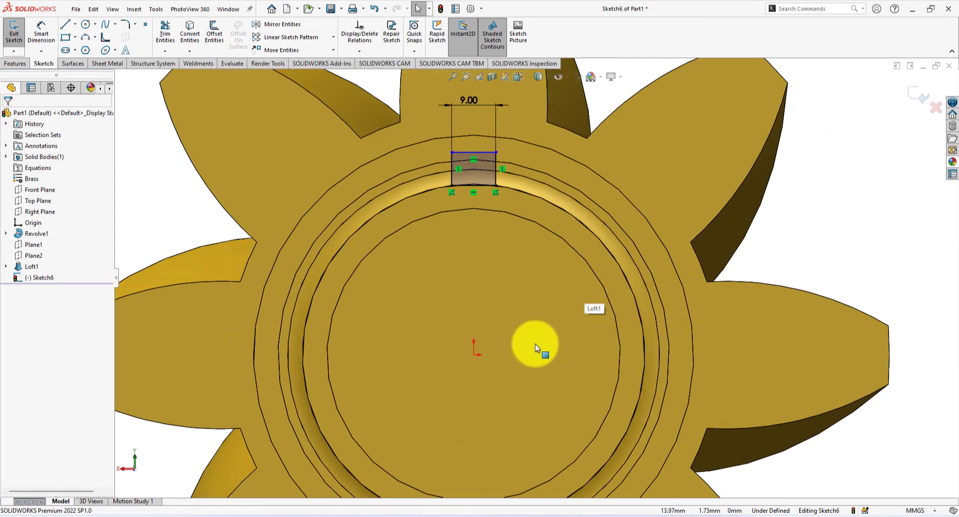
# Add a vertical relation between the midpoint of the rectangle's upper edge and the sketch origin.
pyautogui.click(474, 355)
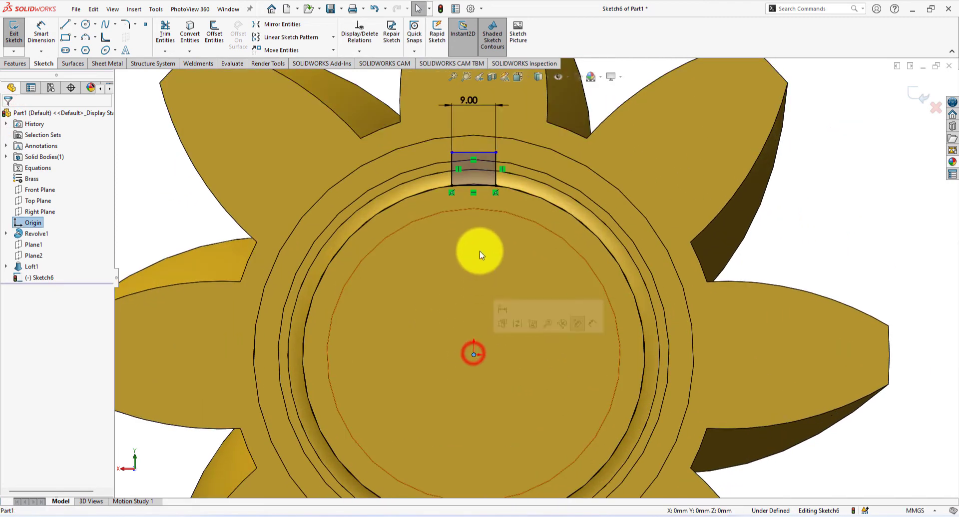
pyautogui.keyDown('ctrl'); pyautogui.click(474, 152); pyautogui.keyUp('ctrl')
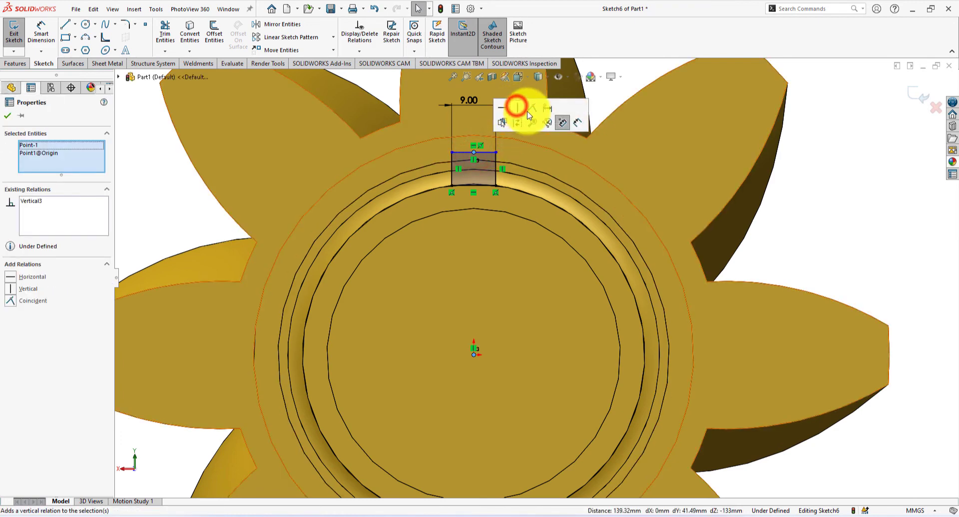
pyautogui.click(802, 198)
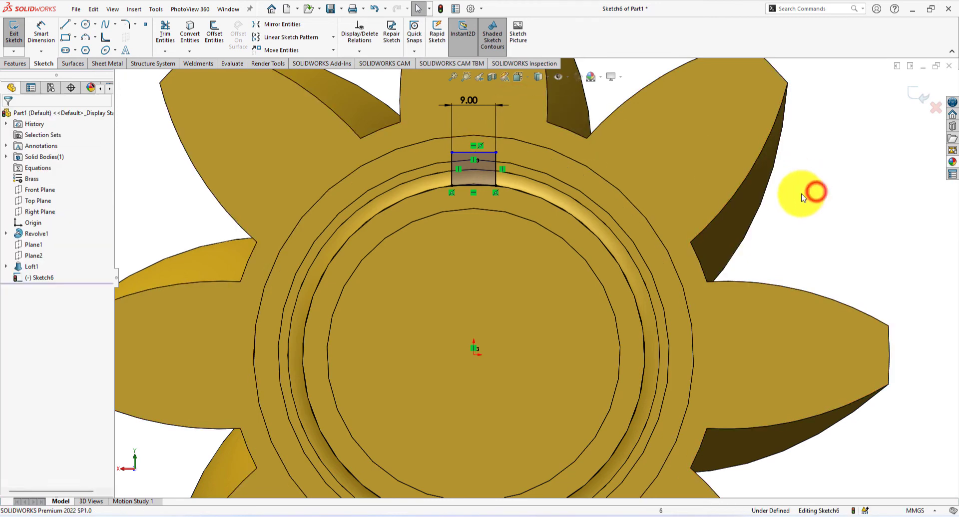
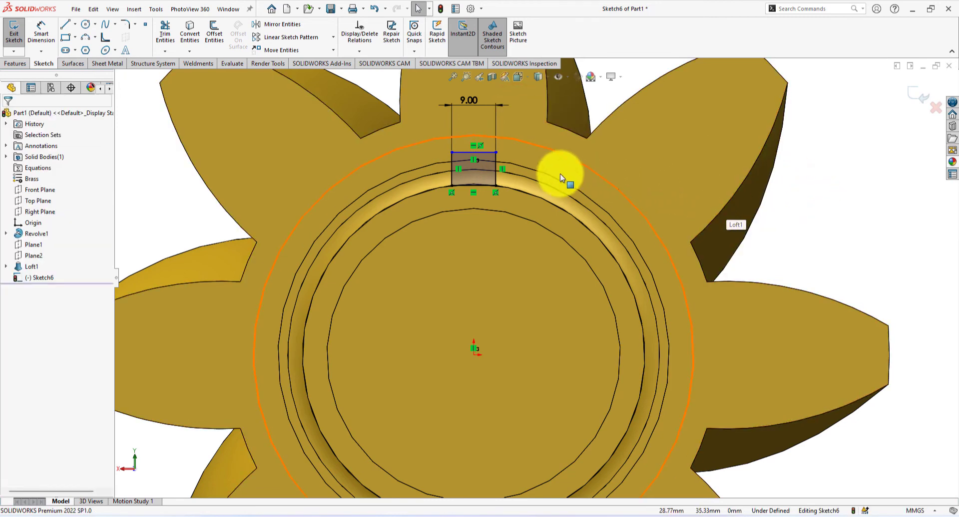
# Dimension the distance from the origin to the rectangle's upper edge as 41 mm.
pyautogui.click(44, 33)
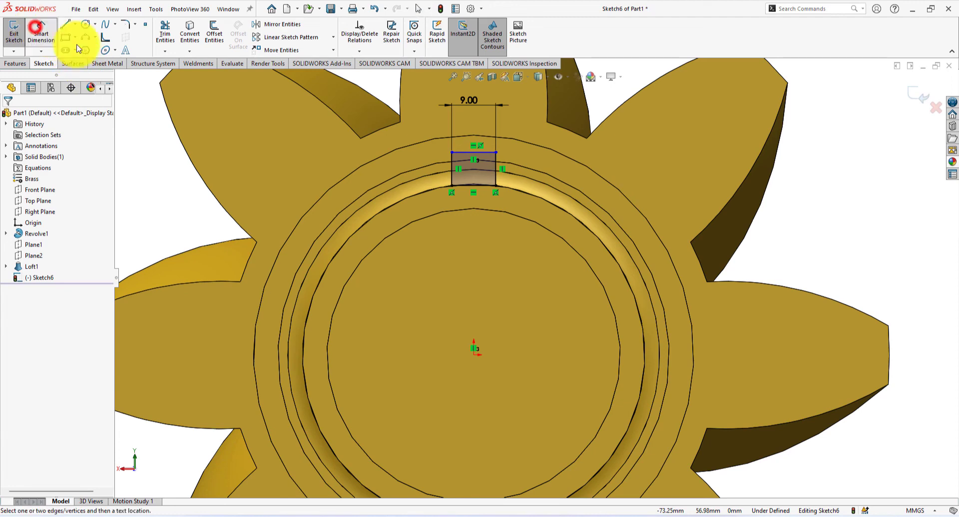
pyautogui.click(461, 152)
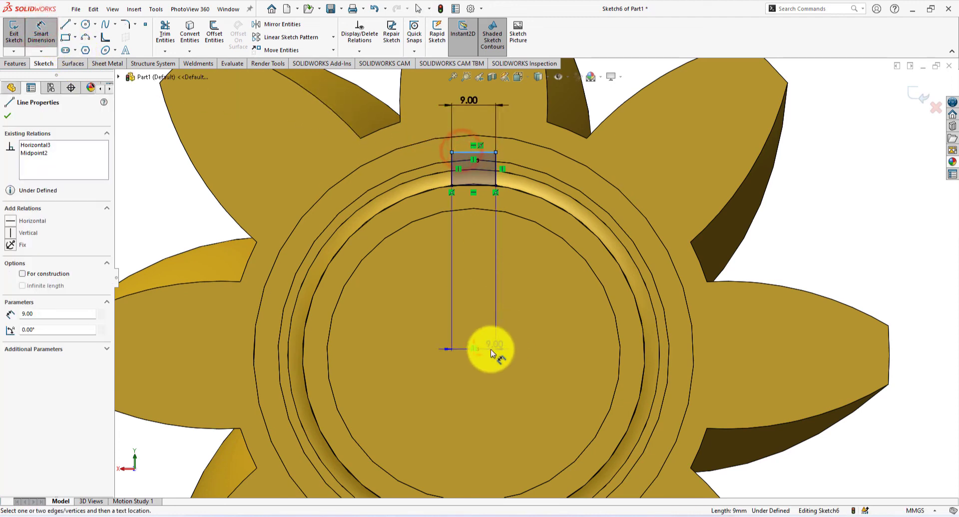
pyautogui.click(473, 355)
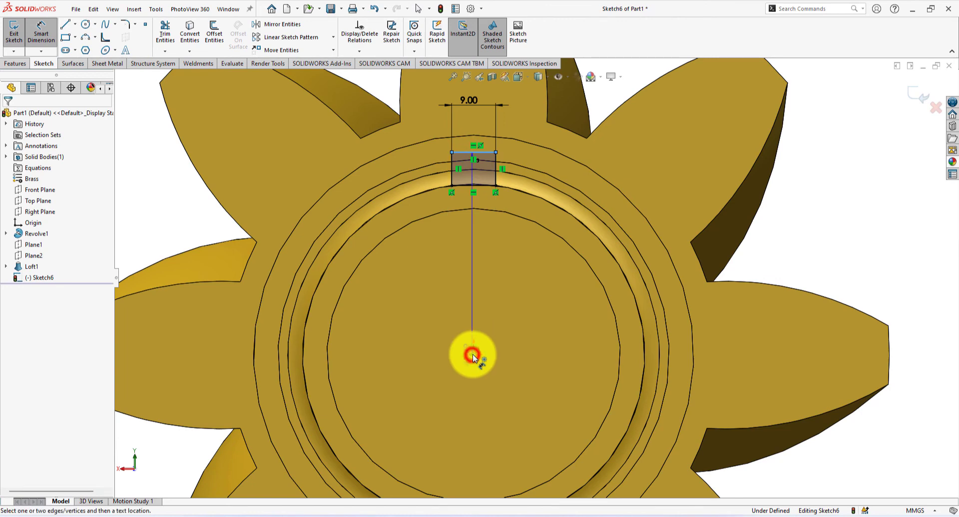
pyautogui.click(540, 258)
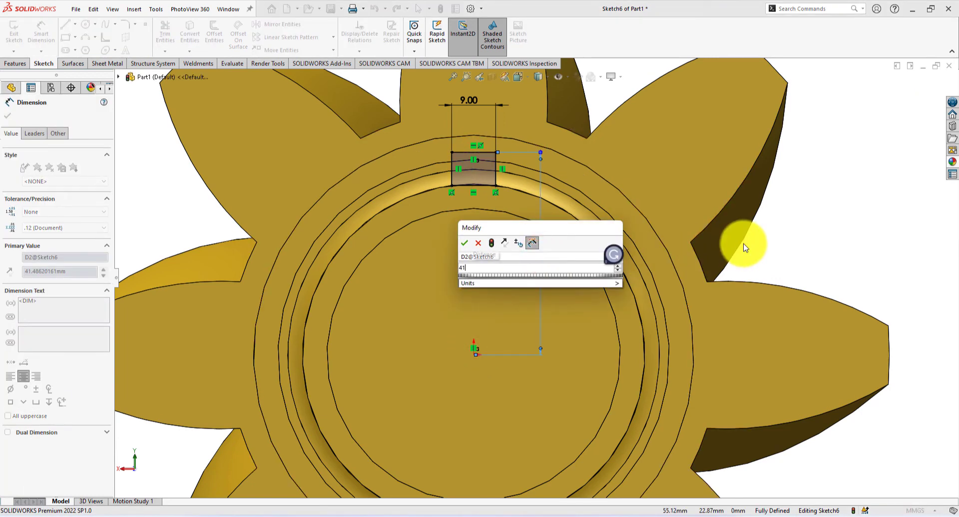
pyautogui.press('Return')
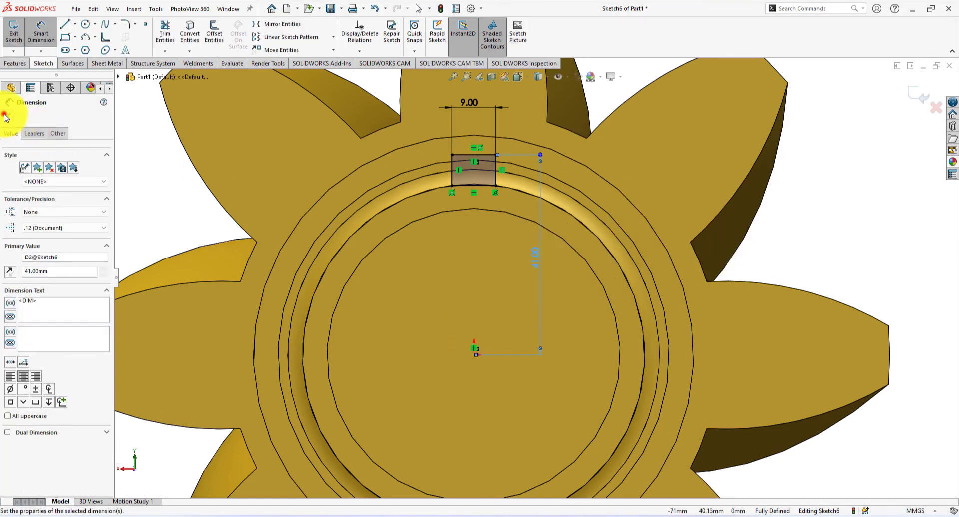
pyautogui.click(6, 116)
# Extrude the rectangle as a blind boss of 52 mm, reversed along the shaft toward the cutter head and merged with the body.
pyautogui.press('f')
pyautogui.moveTo(828, 175); pyautogui.dragTo(754, 214, button='middle')
pyautogui.scroll(5, 396, 188)
pyautogui.moveTo(315, 208); pyautogui.dragTo(301, 206, button='middle')
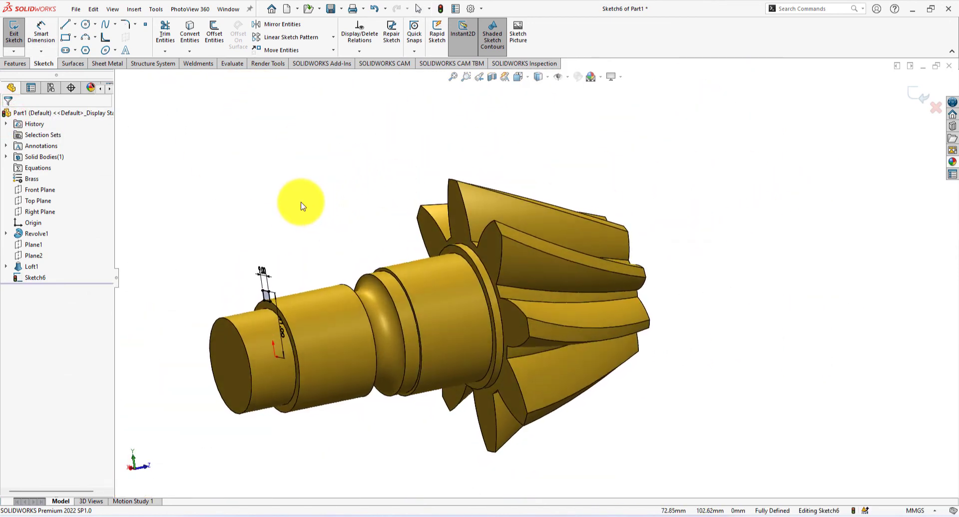
pyautogui.click(10, 64)
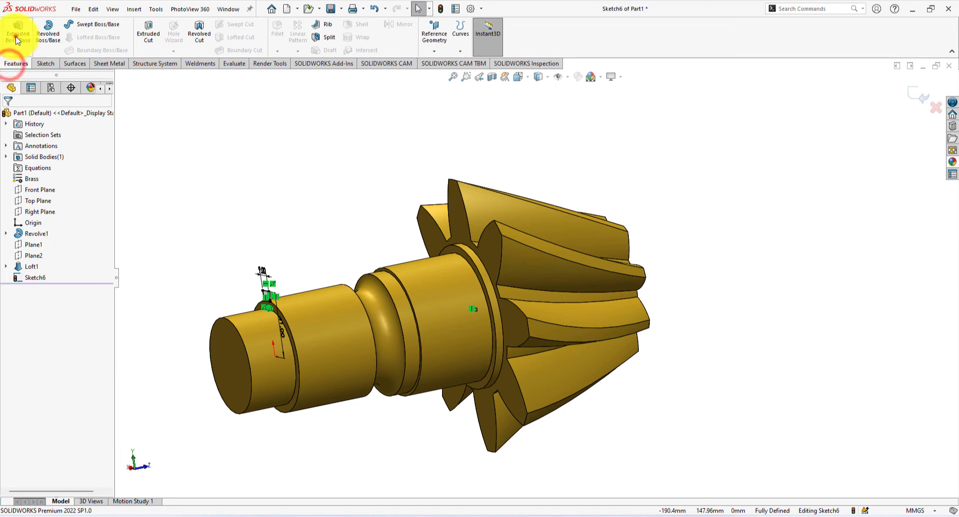
pyautogui.click(17, 40)
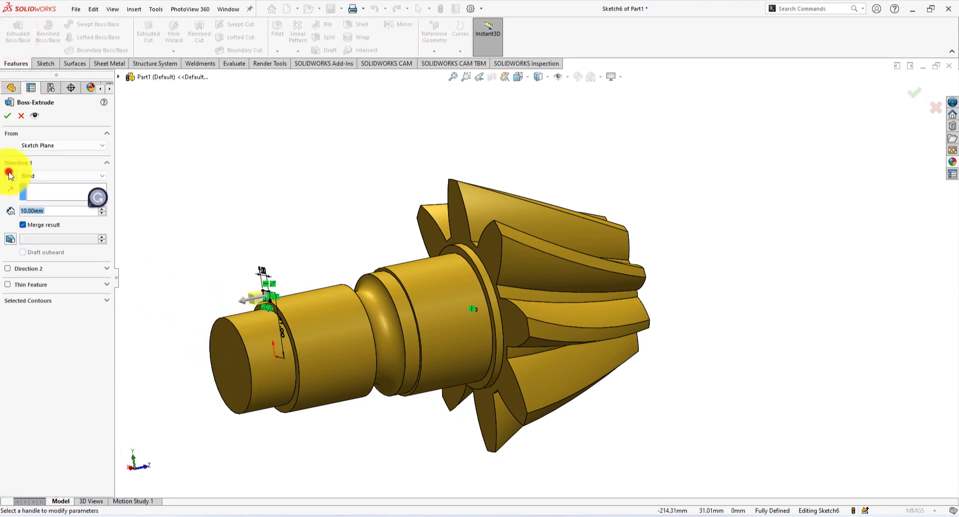
pyautogui.scroll(-2, 230, 258)
pyautogui.scroll(-4, 473, 379)
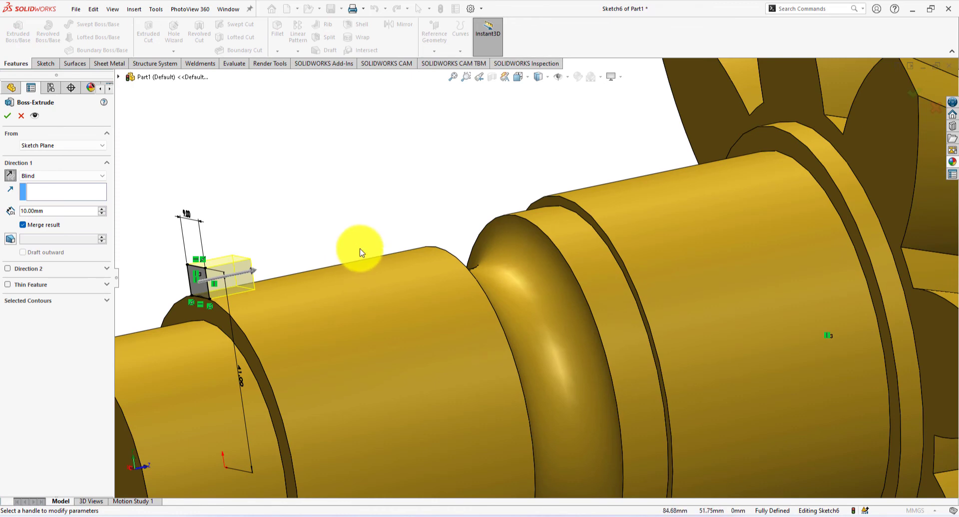
pyautogui.click(61, 211)
pyautogui.write('52')
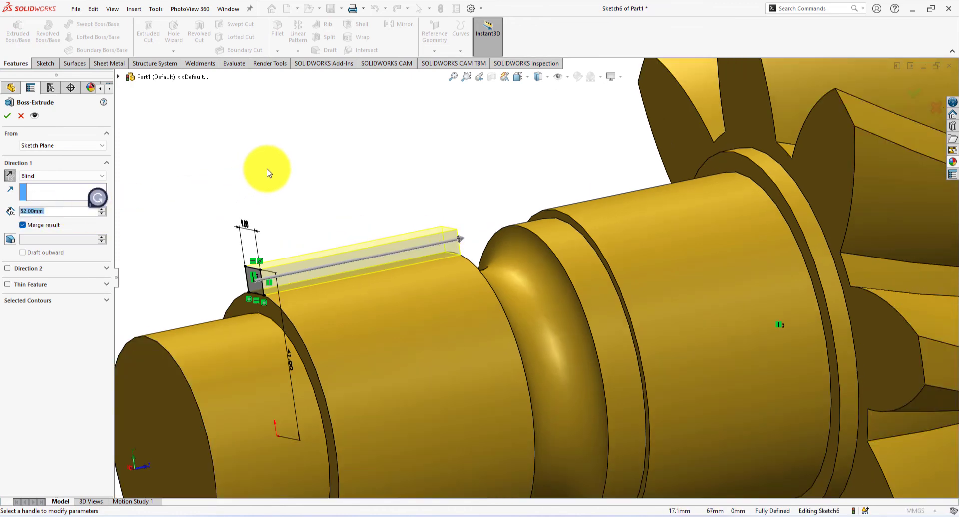
pyautogui.moveTo(268, 167); pyautogui.dragTo(221, 194, button='middle')
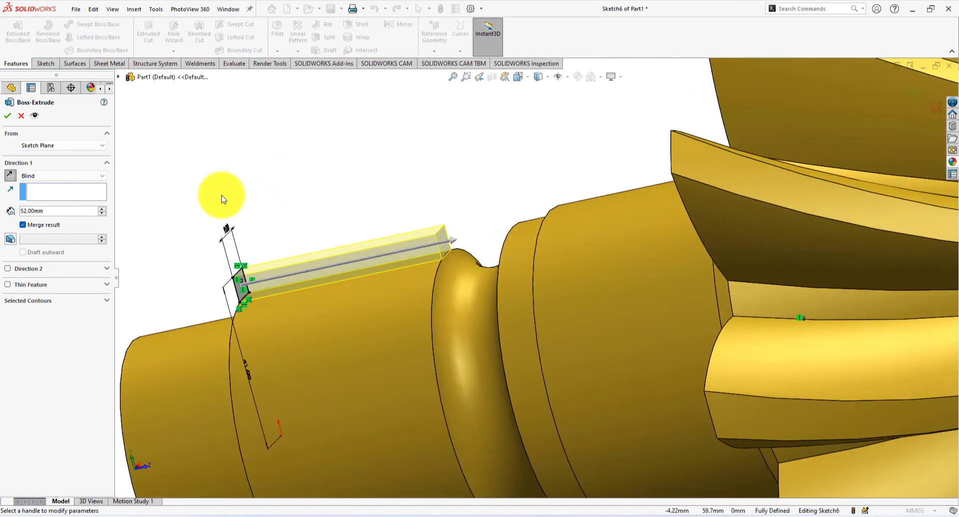
pyautogui.scroll(-3, 225, 200)
pyautogui.scroll(-2, 549, 304)
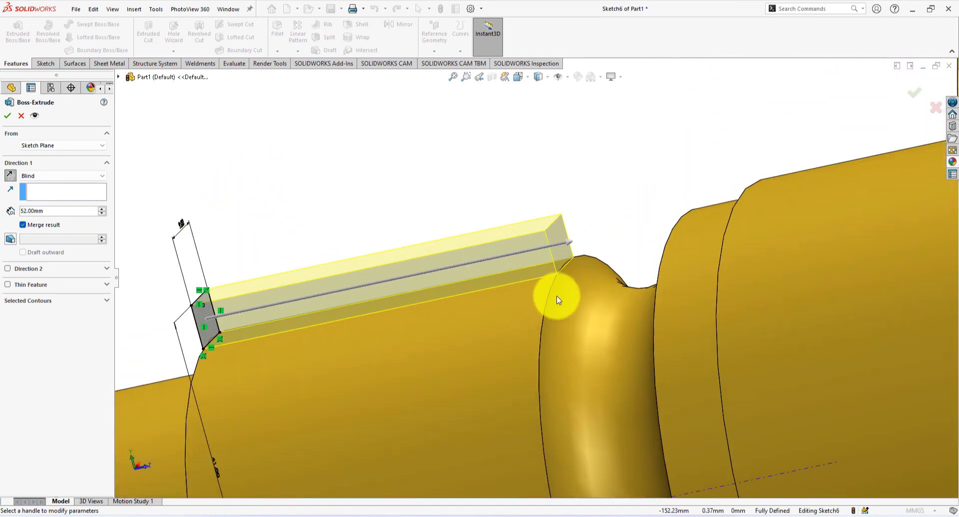
pyautogui.click(10, 117)
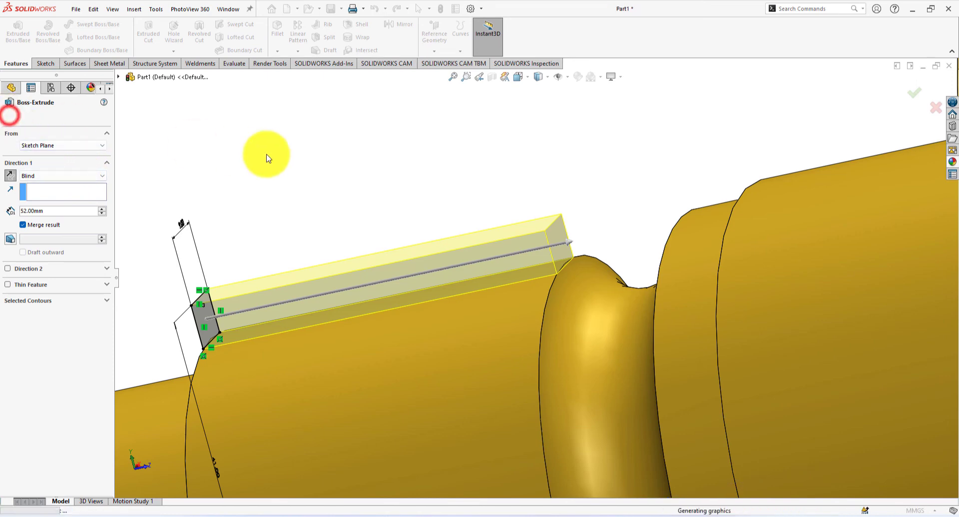
# Chamfer the two short upper edges at both ends of the rectangular boss with a 1 mm distance and 45 degree angle.
pyautogui.scroll(4, 328, 162)
pyautogui.moveTo(325, 175); pyautogui.dragTo(432, 182, button='middle')
pyautogui.press('space')
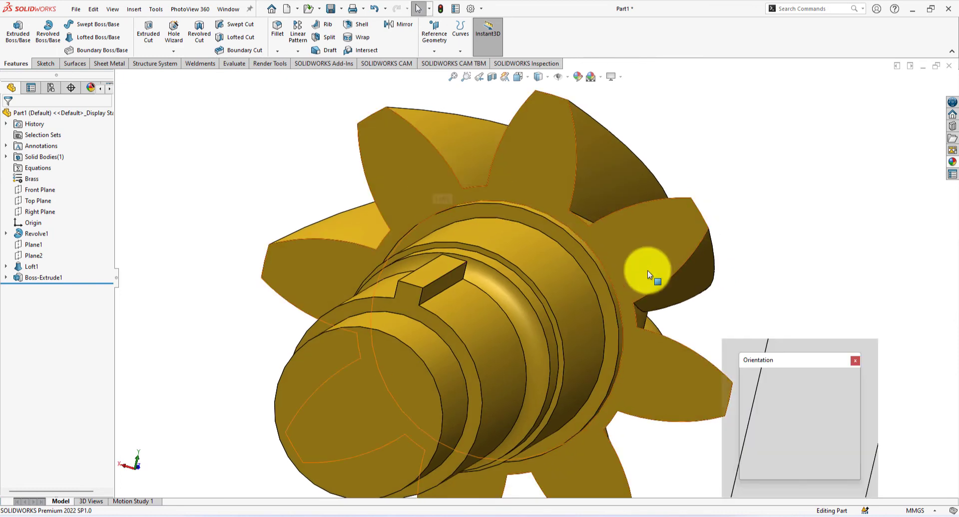
pyautogui.click(843, 389)
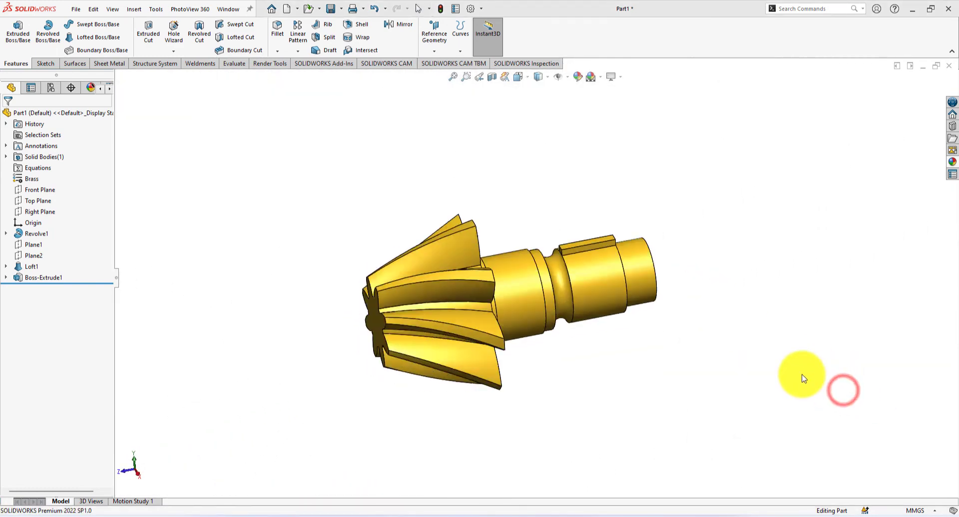
pyautogui.click(801, 377)
pyautogui.scroll(-5, 704, 249)
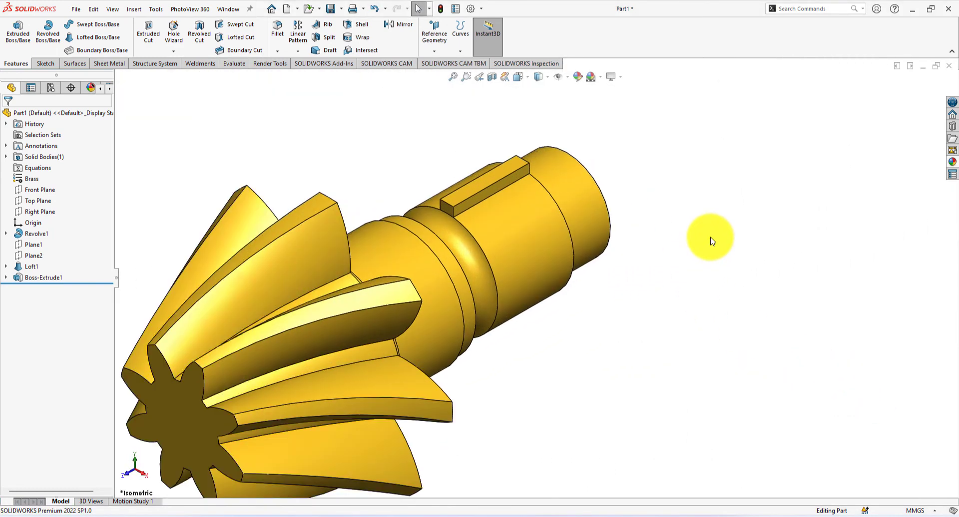
pyautogui.scroll(-3, 711, 242)
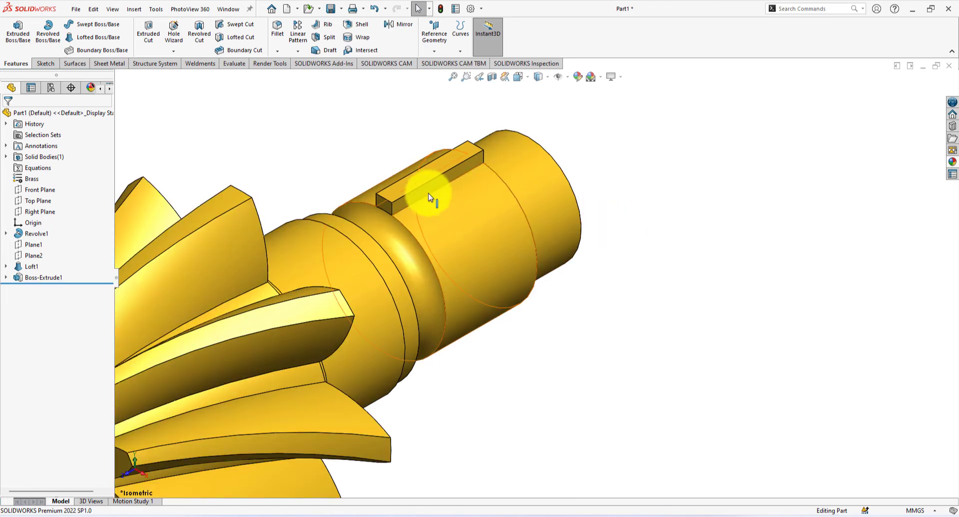
pyautogui.click(384, 201)
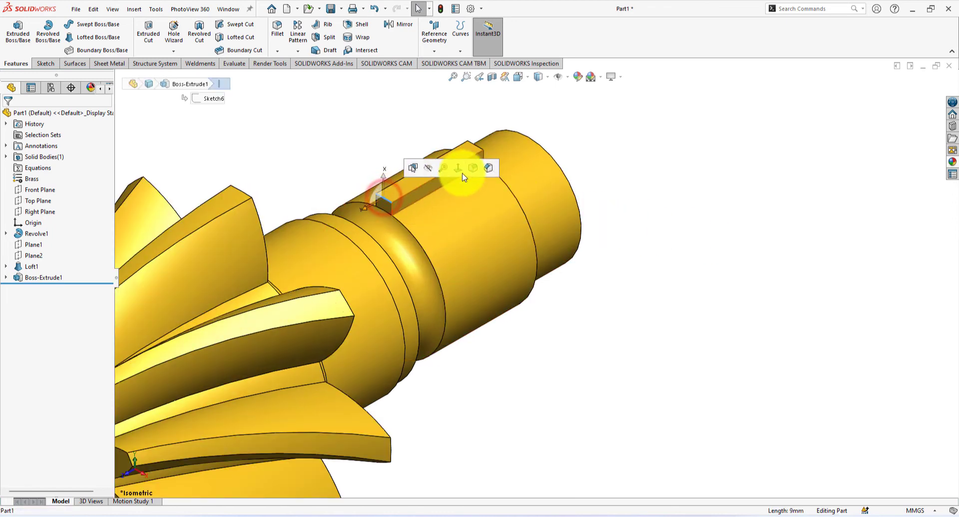
pyautogui.click(487, 170)
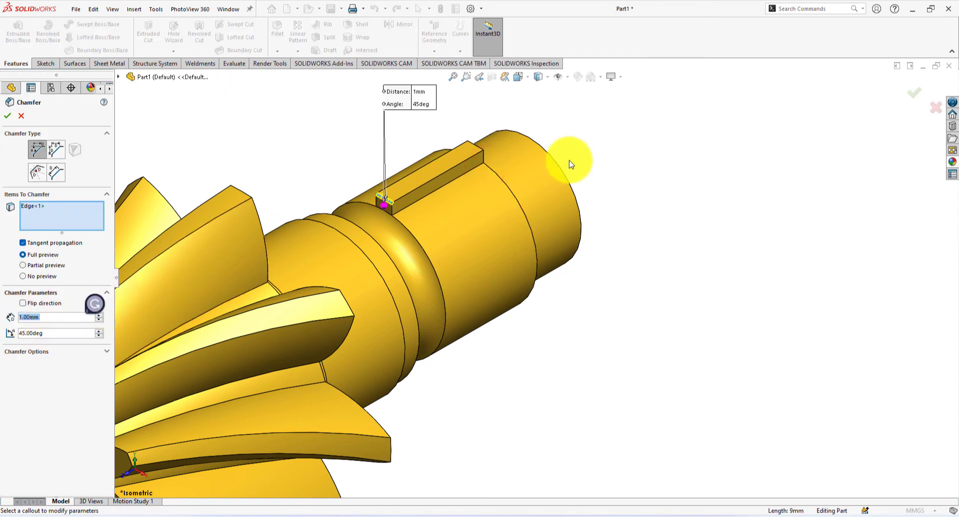
pyautogui.scroll(-3, 460, 124)
pyautogui.moveTo(477, 129); pyautogui.dragTo(524, 126, button='middle')
pyautogui.click(488, 192)
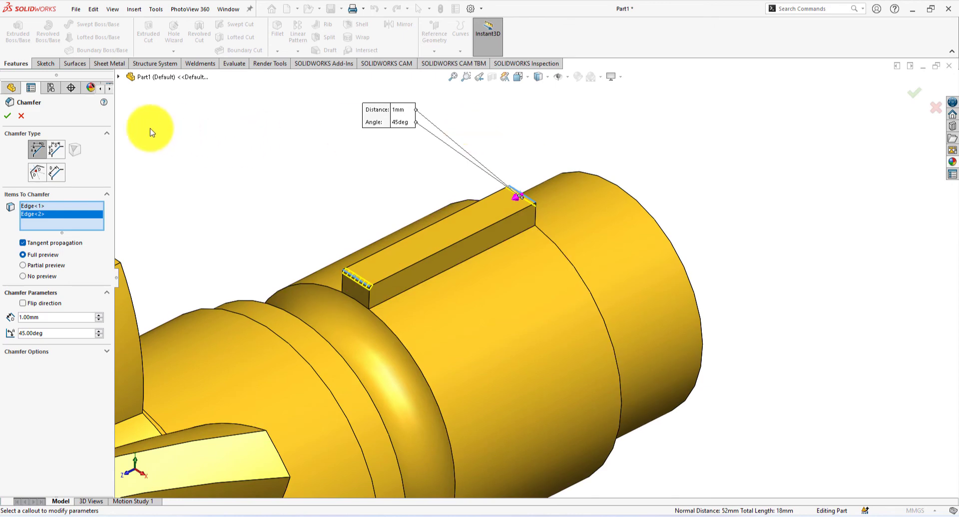
pyautogui.click(8, 116)
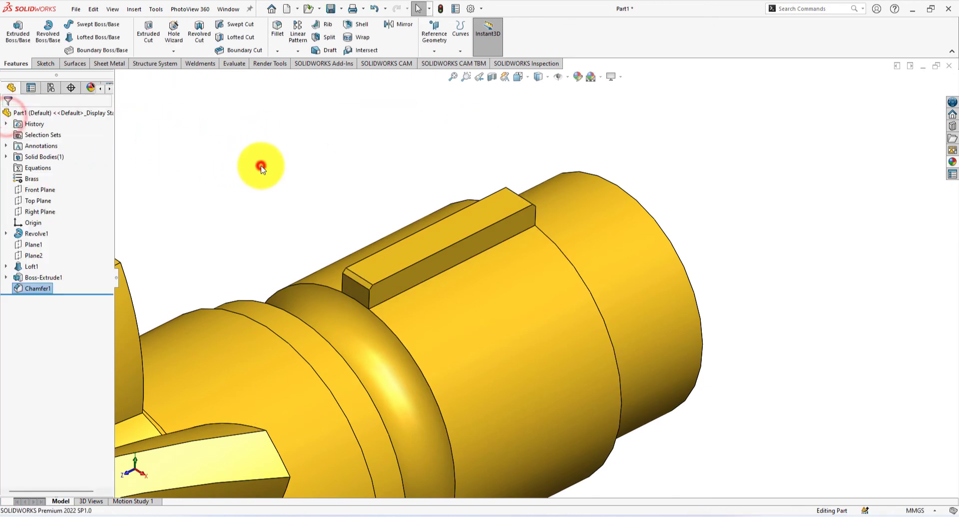
# Circularly pattern the rectangular boss and its chamfer around the shaft's cylindrical face with 13 equally spaced instances over 360 degrees.
pyautogui.moveTo(259, 167); pyautogui.dragTo(263, 170, button='middle')
pyautogui.press('space')
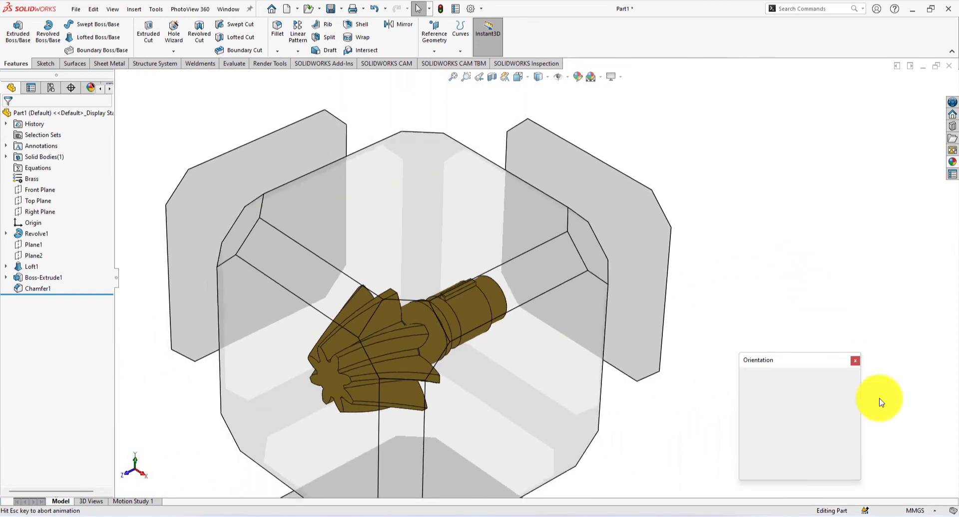
pyautogui.click(845, 394)
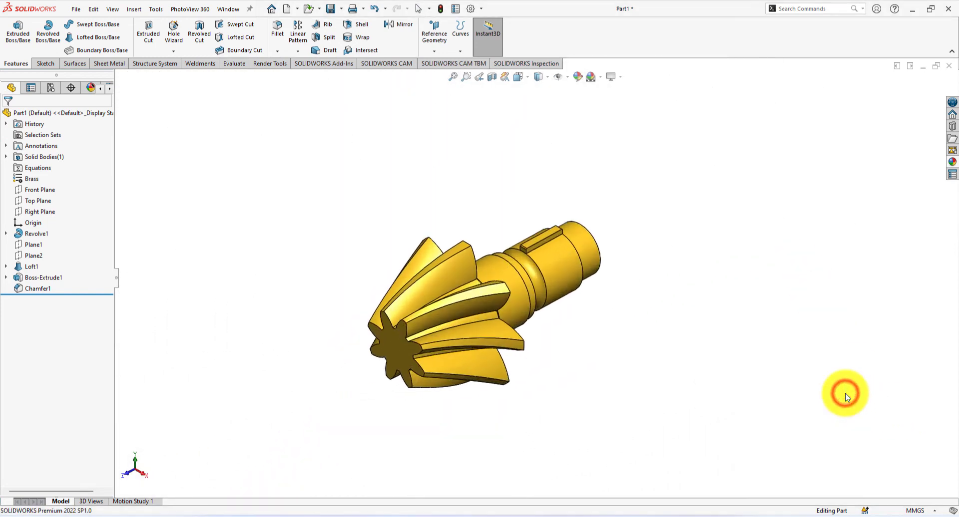
pyautogui.scroll(-2, 714, 352)
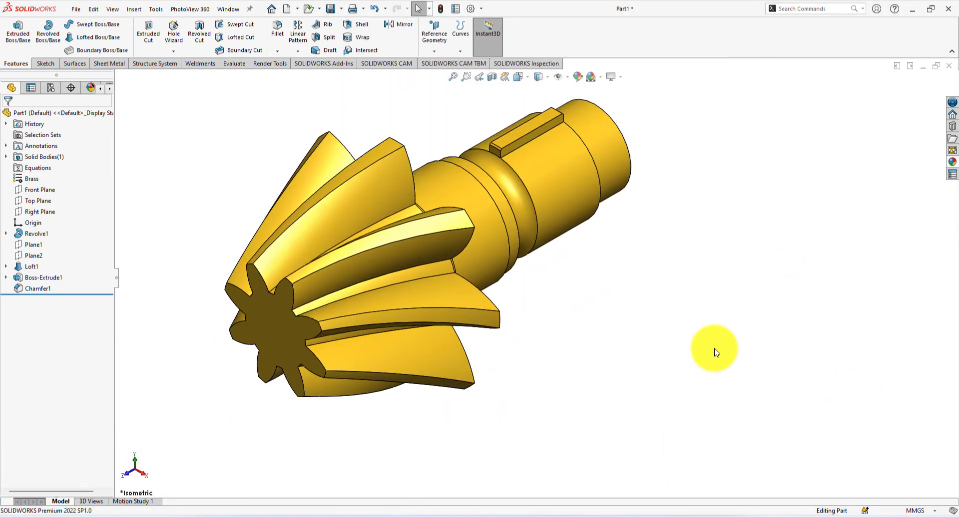
pyautogui.click(299, 54)
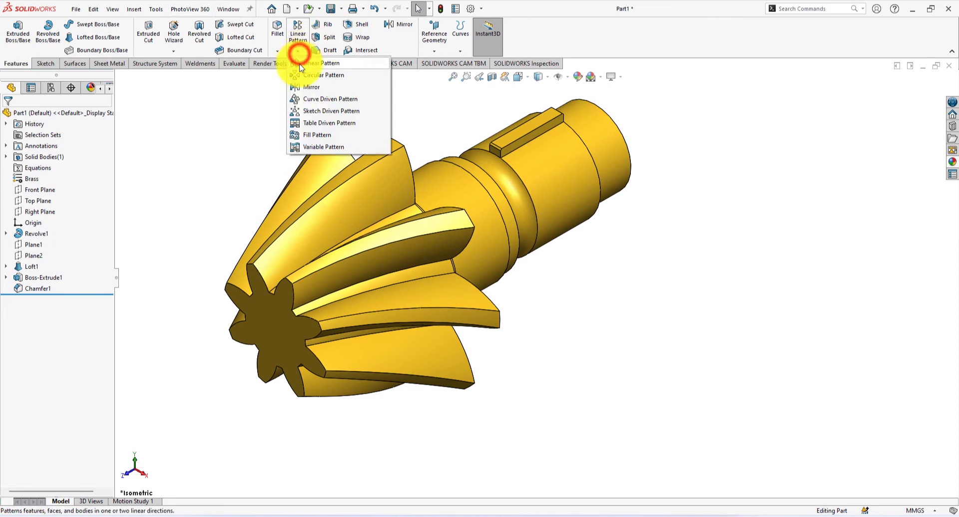
pyautogui.click(306, 75)
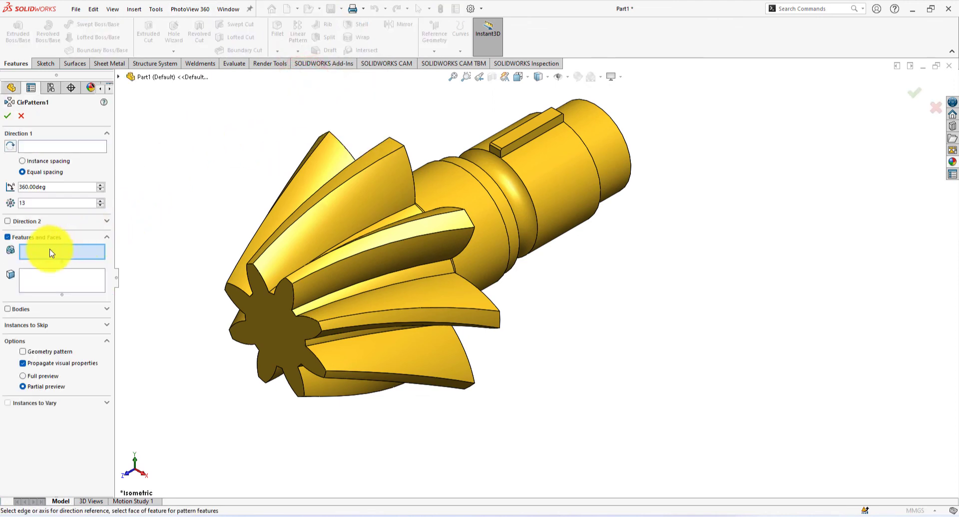
pyautogui.click(120, 76)
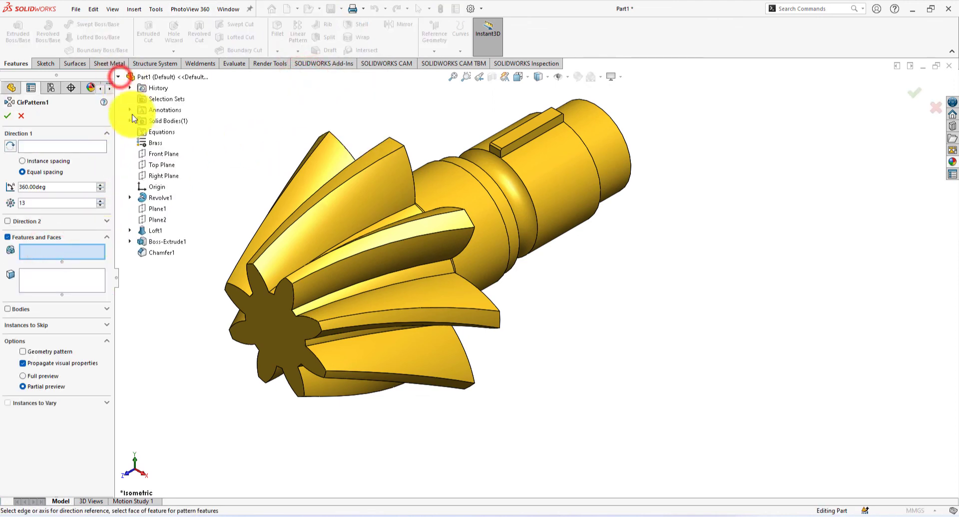
pyautogui.click(161, 241)
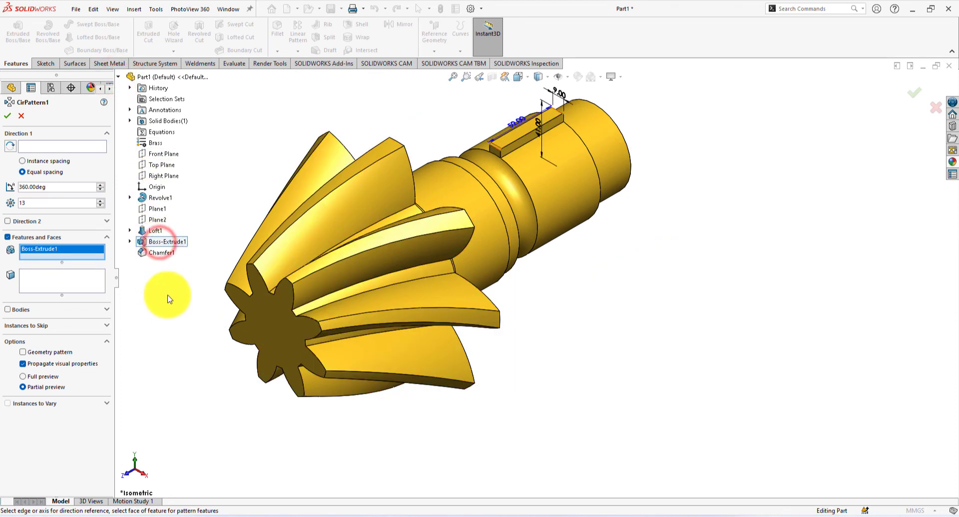
pyautogui.click(159, 253)
pyautogui.click(52, 147)
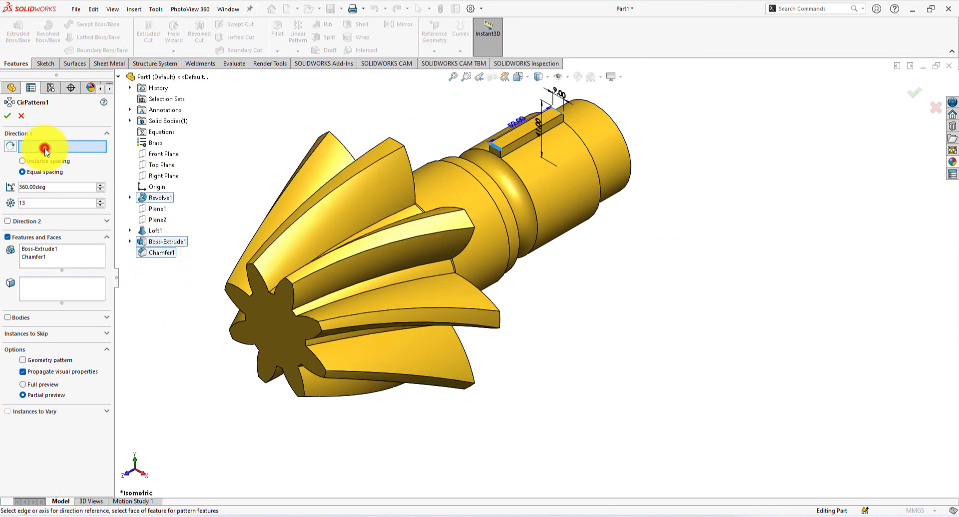
pyautogui.click(581, 179)
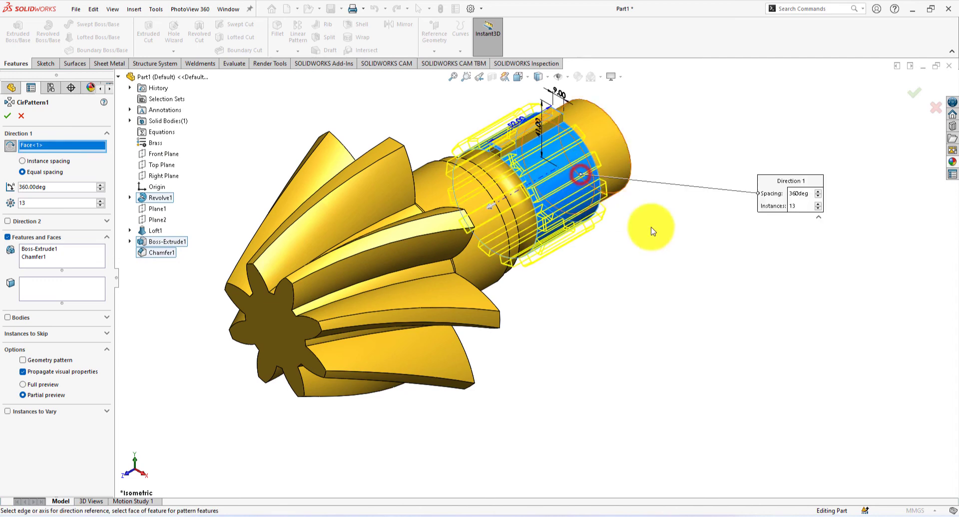
pyautogui.moveTo(658, 225); pyautogui.dragTo(647, 187, button='middle')
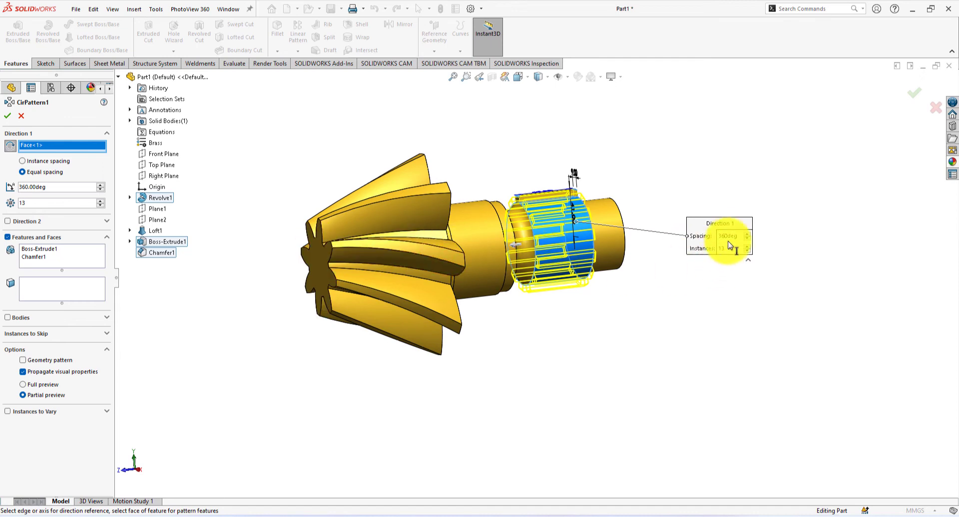
pyautogui.click(7, 116)
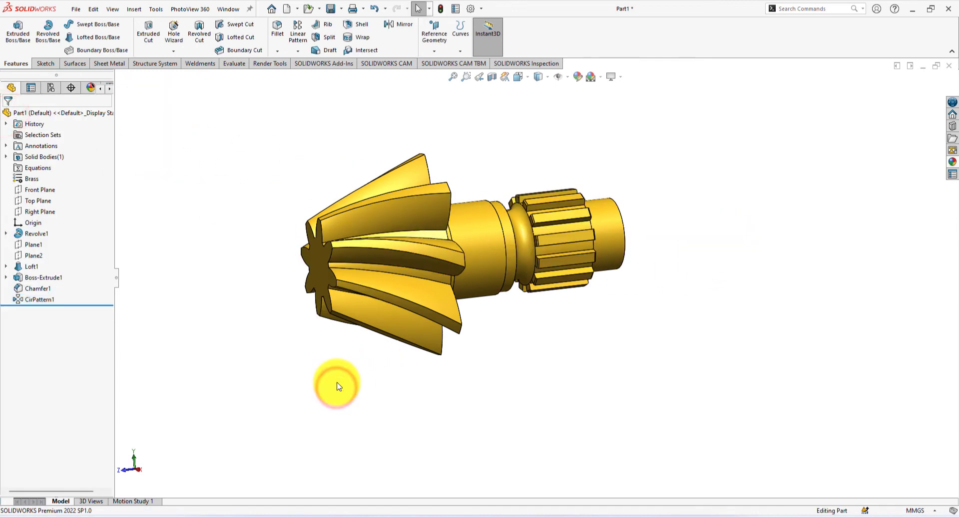
# Sketch a circle about 34 mm in diameter, centred on the origin, on the flat end face of the shaft's splined end.
pyautogui.moveTo(342, 378); pyautogui.dragTo(384, 384, button='middle')
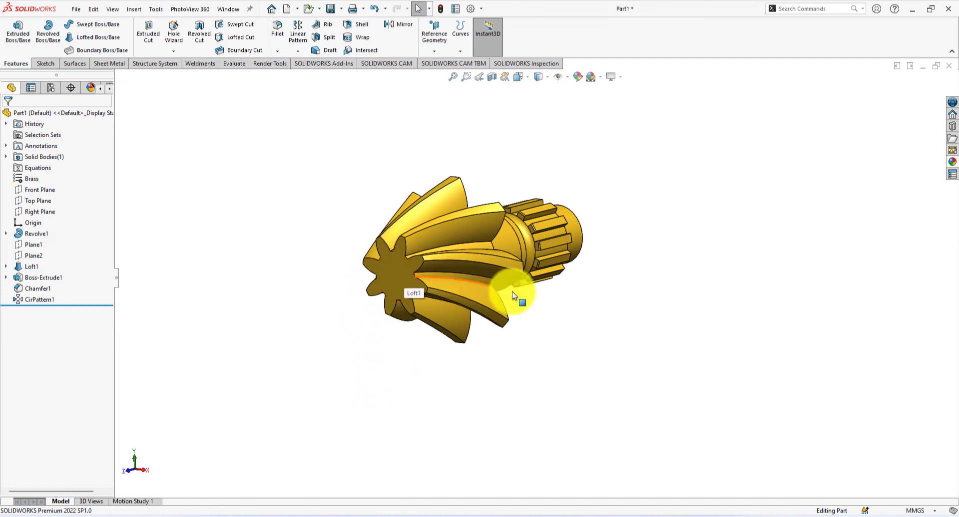
pyautogui.hotkey('ctrl', '2')
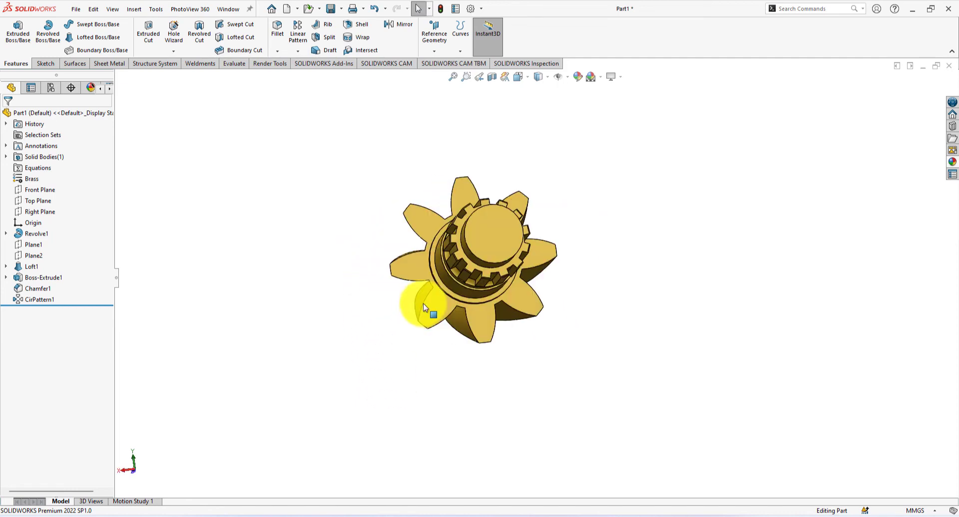
pyautogui.click(481, 249)
pyautogui.click(520, 220)
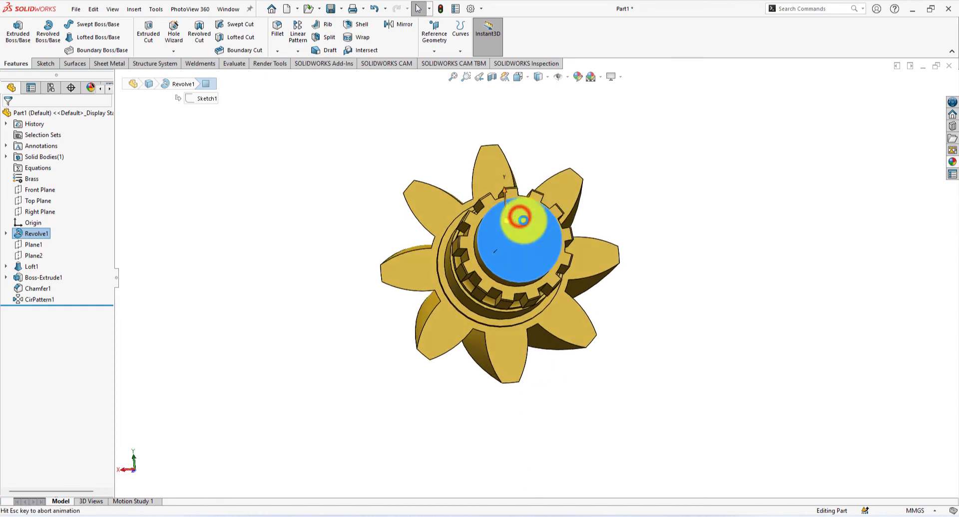
pyautogui.click(749, 366)
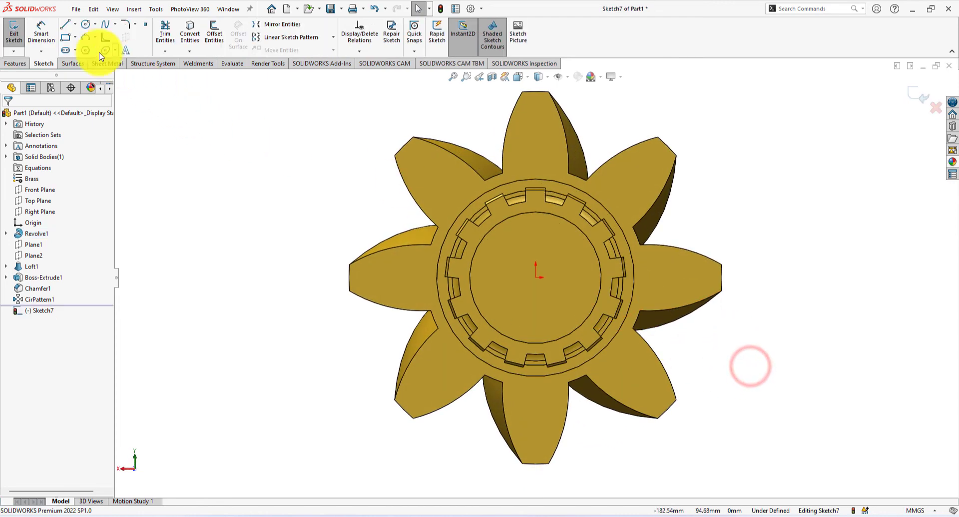
pyautogui.click(85, 24)
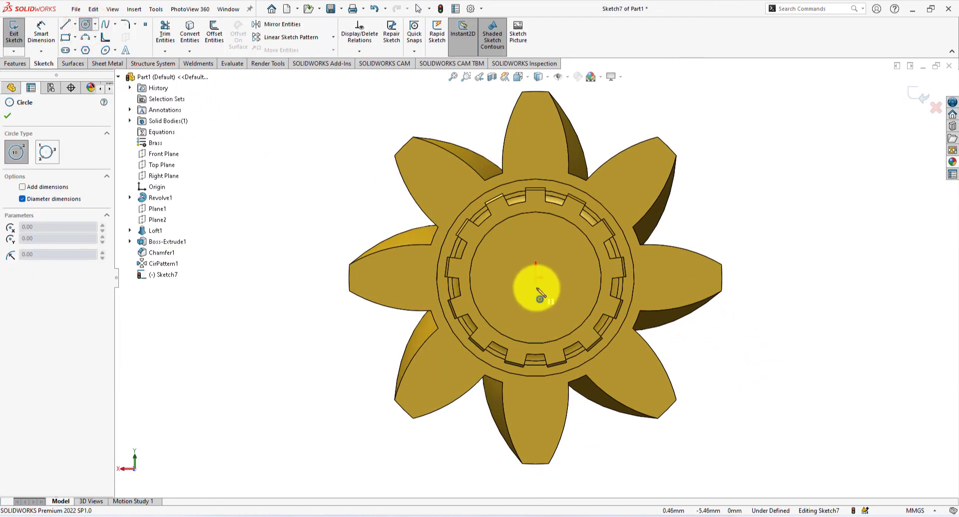
pyautogui.click(535, 277)
pyautogui.click(507, 302)
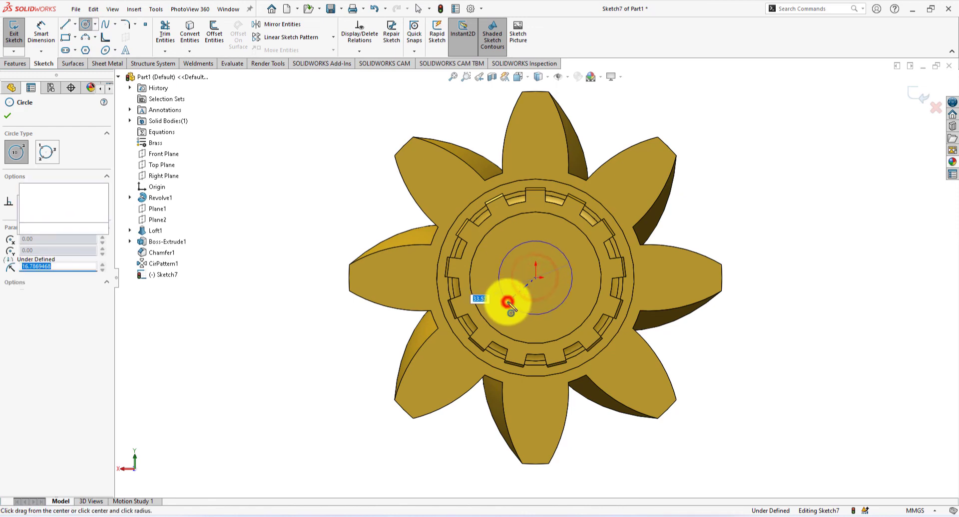
# Dimension the circle's diameter as 35 mm.
pyautogui.click(41, 33)
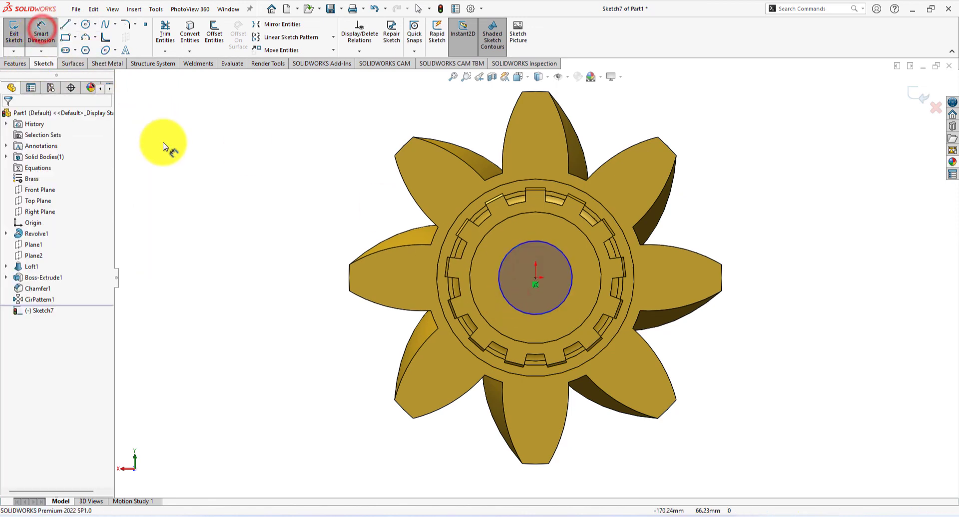
pyautogui.click(500, 283)
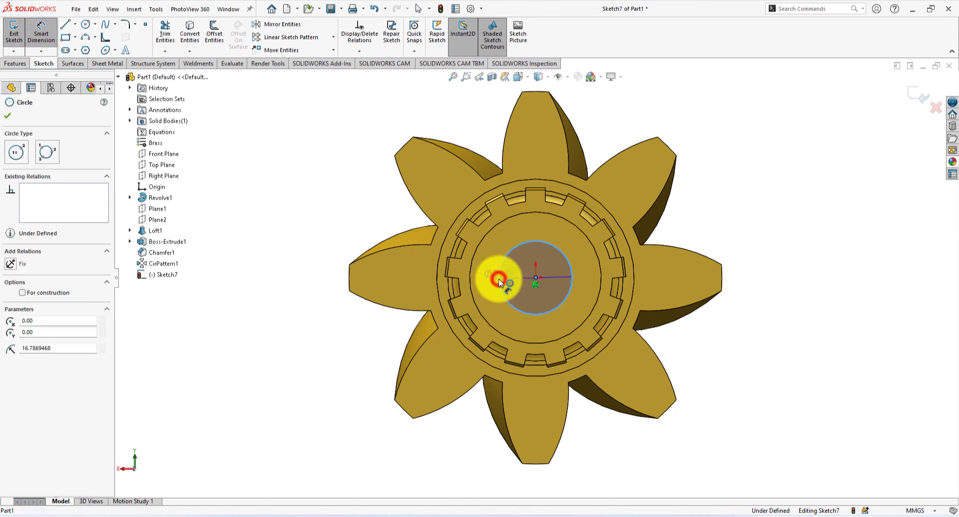
pyautogui.click(370, 194)
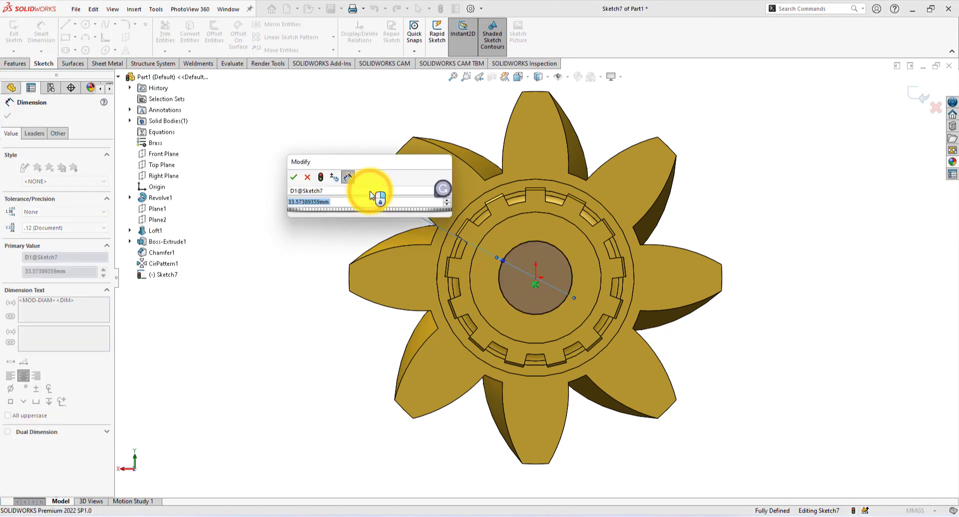
pyautogui.write('35')
pyautogui.press('Return')
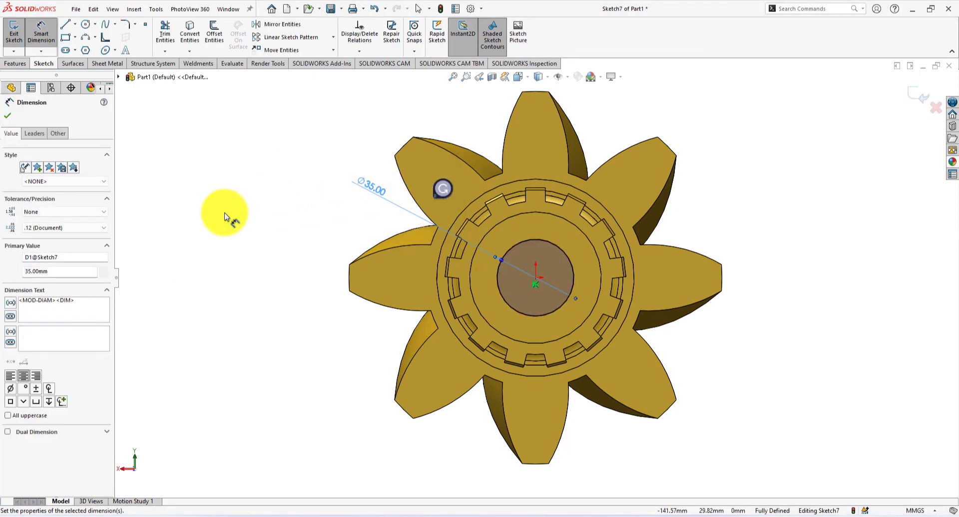
# Cut the circle through all along the shaft axis to bore the part from end to end.
pyautogui.moveTo(229, 214); pyautogui.dragTo(297, 237, button='middle')
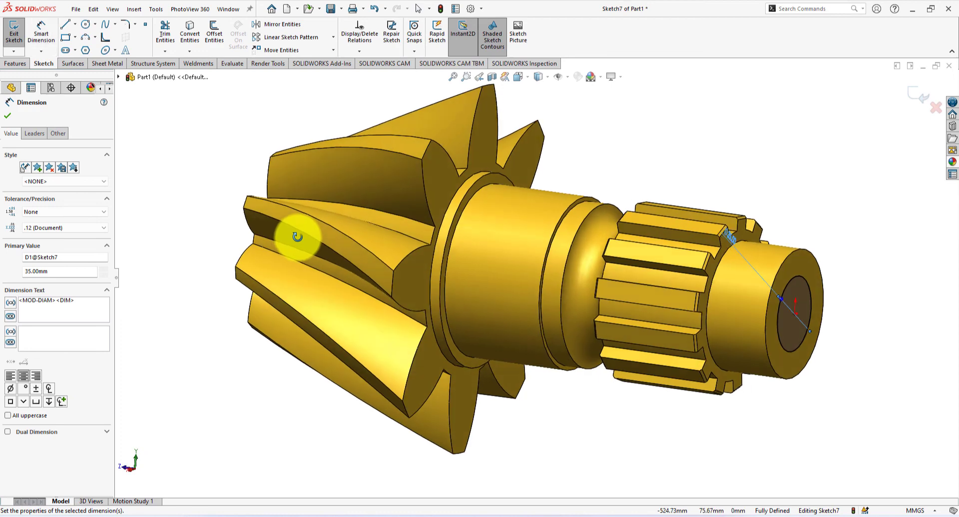
pyautogui.click(11, 64)
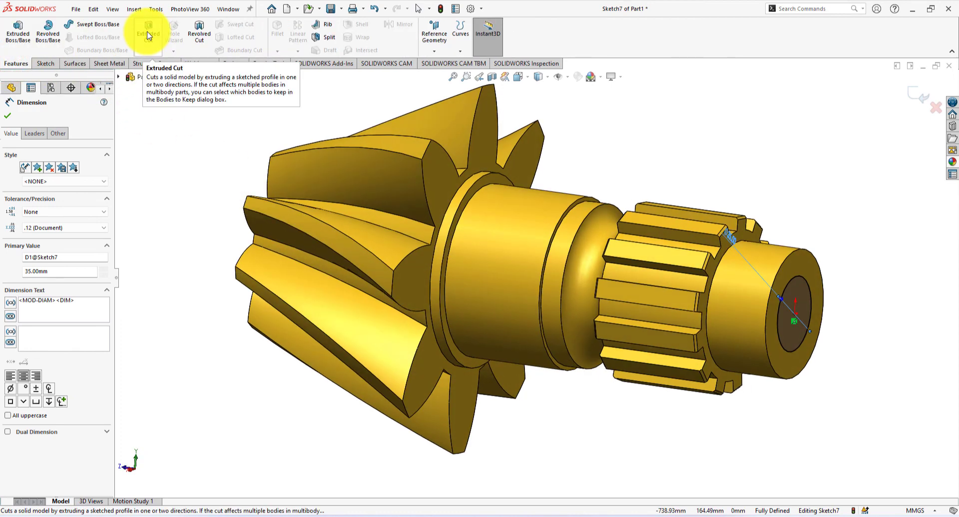
pyautogui.click(147, 33)
pyautogui.moveTo(170, 209); pyautogui.dragTo(141, 207, button='middle')
pyautogui.click(64, 177)
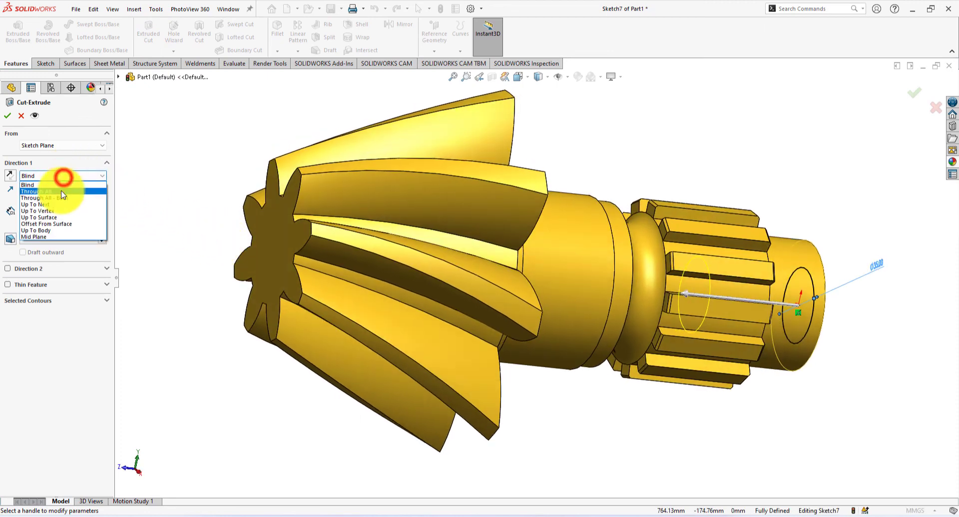
pyautogui.click(64, 190)
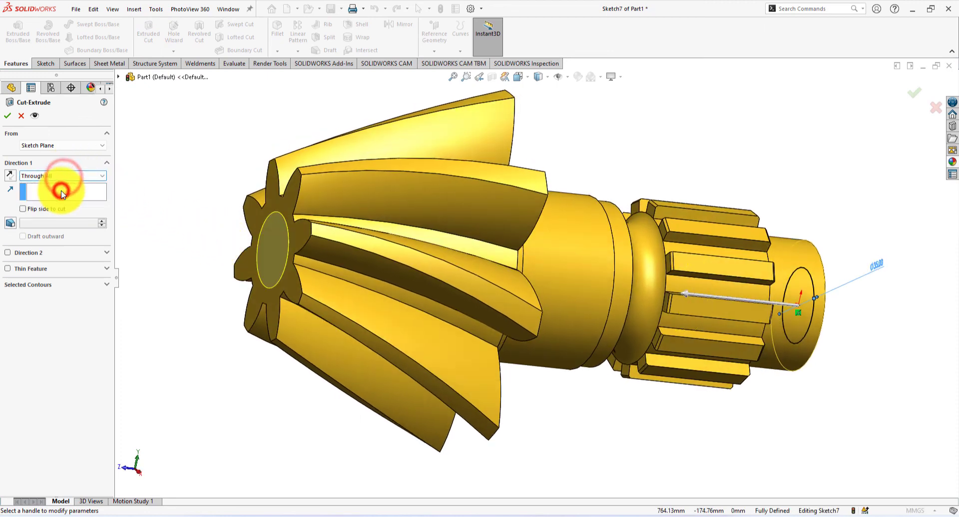
pyautogui.click(6, 118)
# Chamfer the circular bore edges at both ends of the part with a 1 mm distance and 45 degree angle.
pyautogui.middleClick(171, 179)
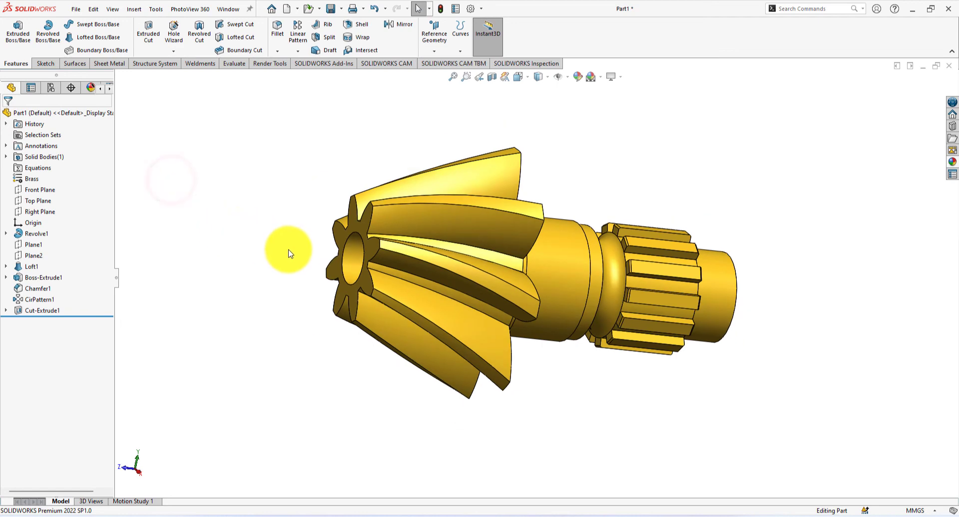
pyautogui.moveTo(674, 359); pyautogui.dragTo(592, 349, button='middle')
pyautogui.scroll(-3, 475, 310)
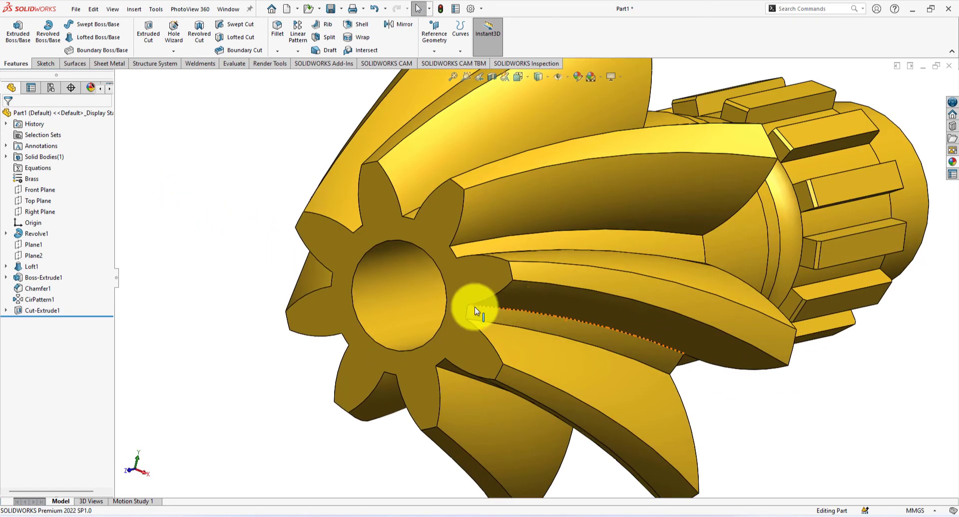
pyautogui.click(356, 317)
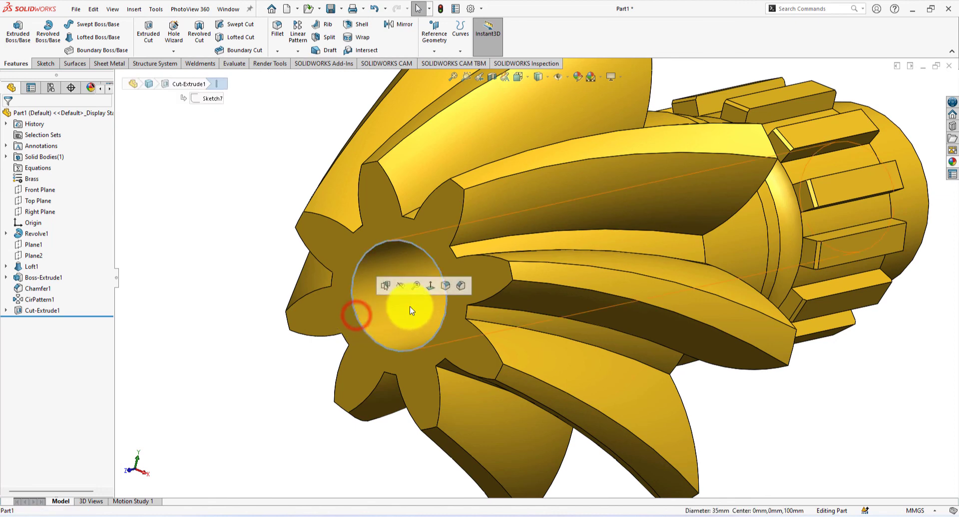
pyautogui.click(458, 287)
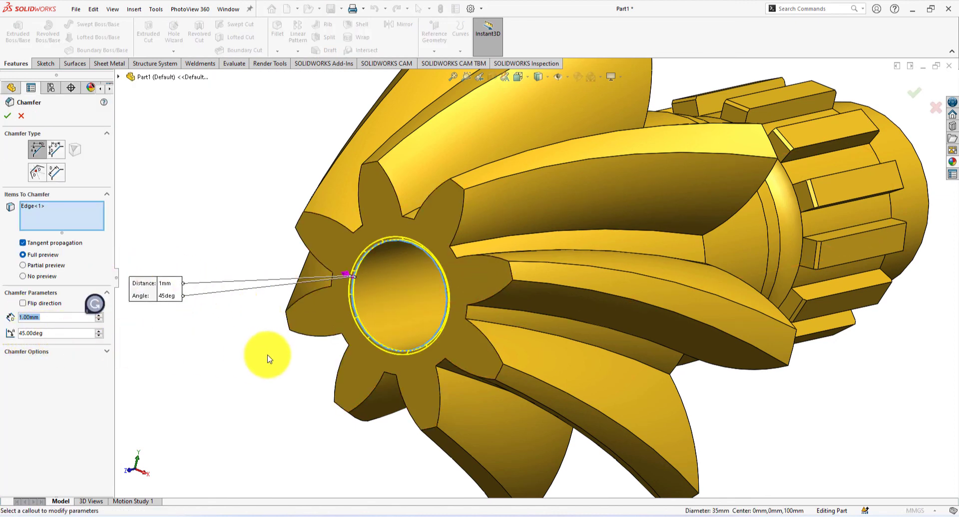
pyautogui.moveTo(266, 357); pyautogui.dragTo(220, 356, button='middle')
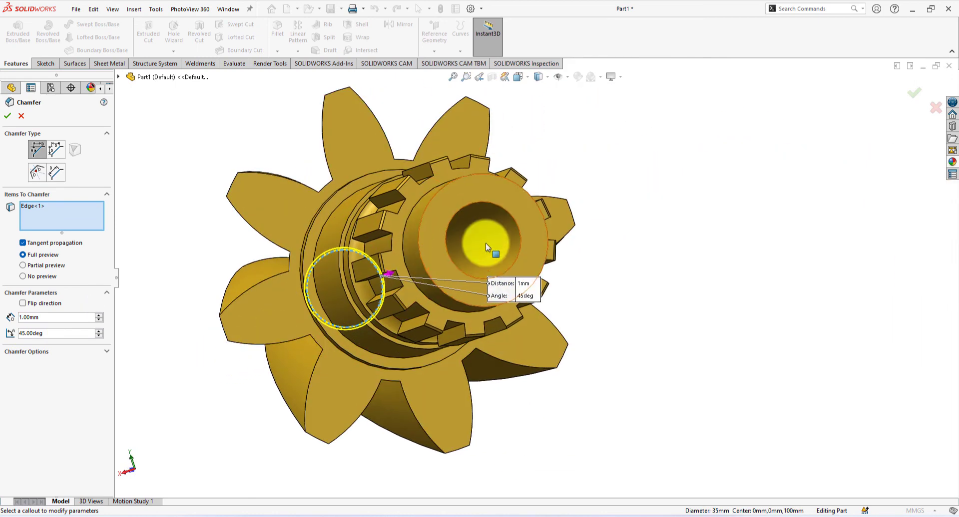
pyautogui.scroll(-3, 519, 219)
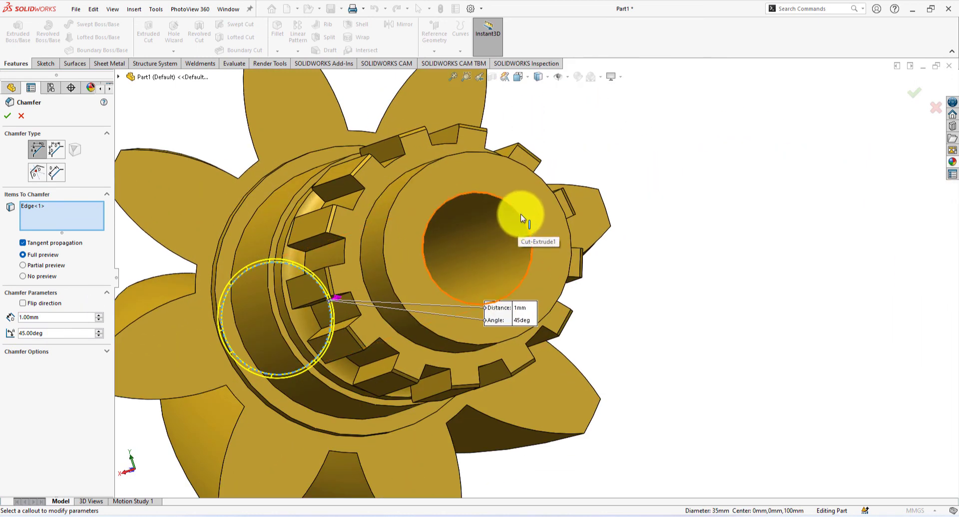
pyautogui.click(520, 218)
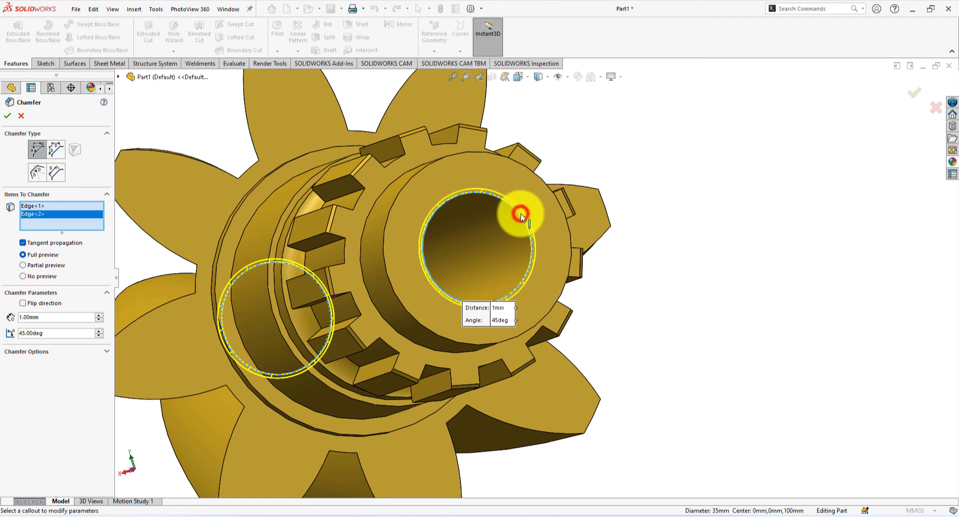
pyautogui.scroll(4, 652, 278)
pyautogui.moveTo(592, 310); pyautogui.dragTo(644, 349, button='middle')
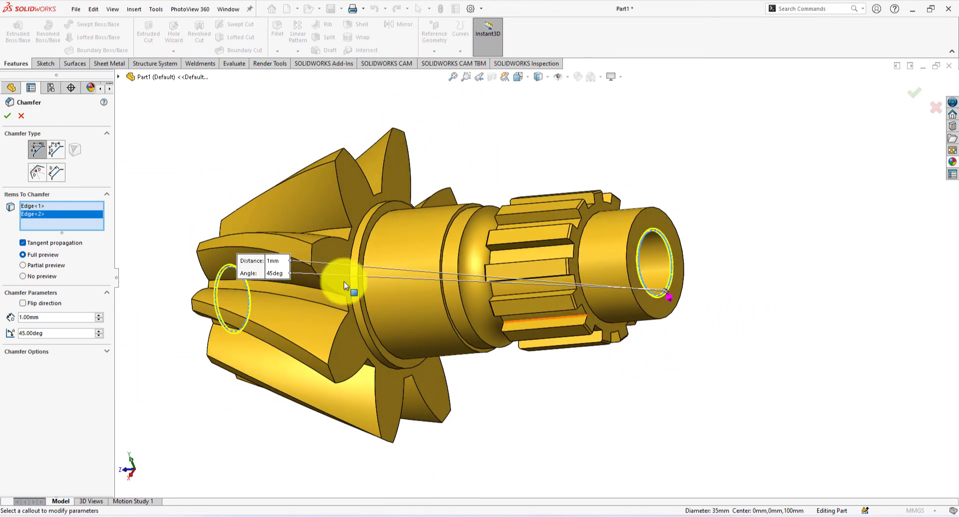
pyautogui.click(5, 117)
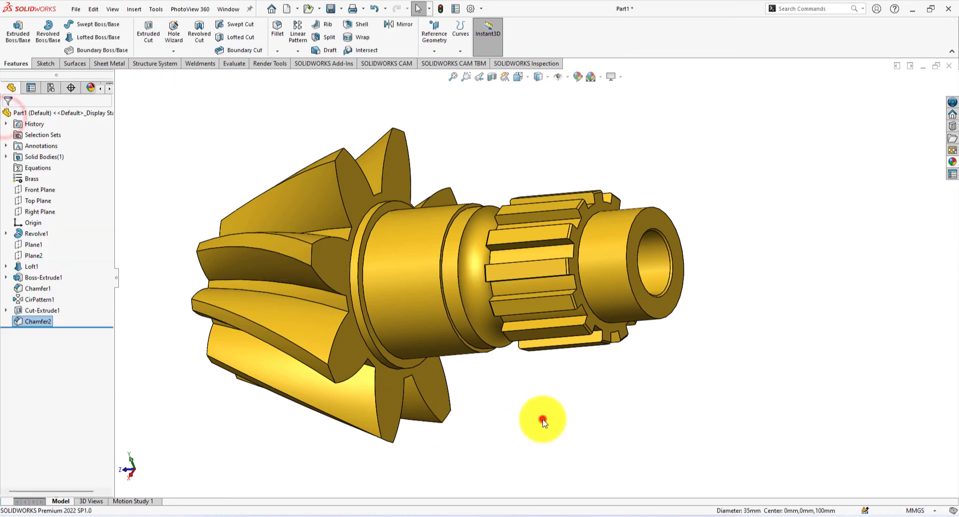
# Display the finished part in isometric view.
pyautogui.press('space')
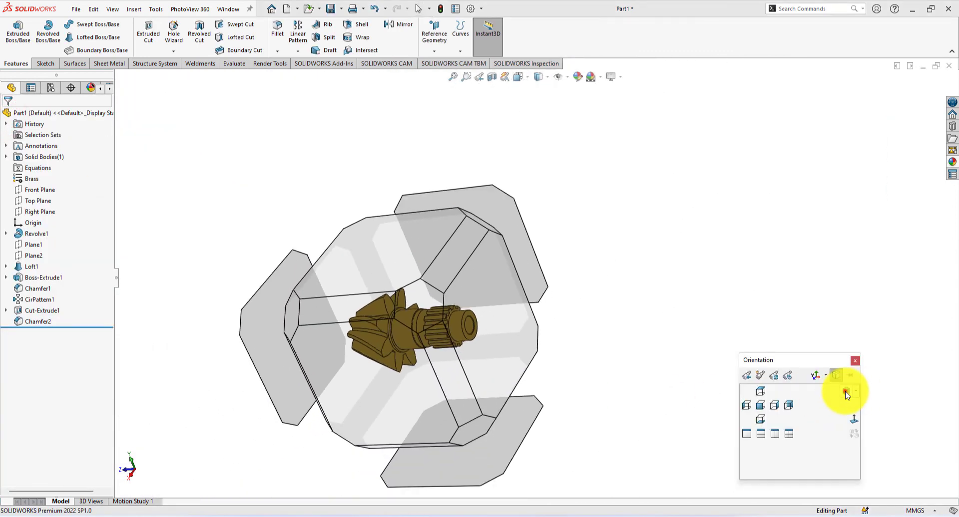
pyautogui.click(845, 392)
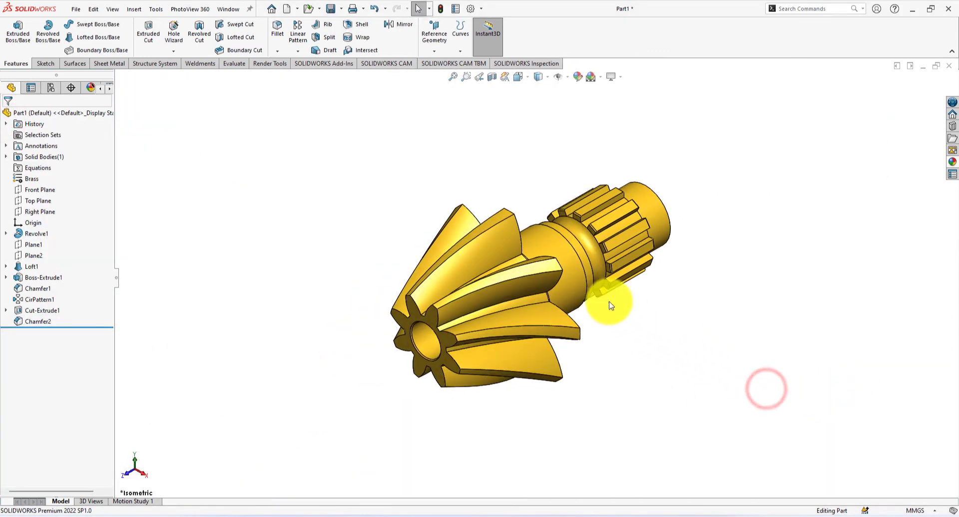
pyautogui.scroll(-4, 566, 274)
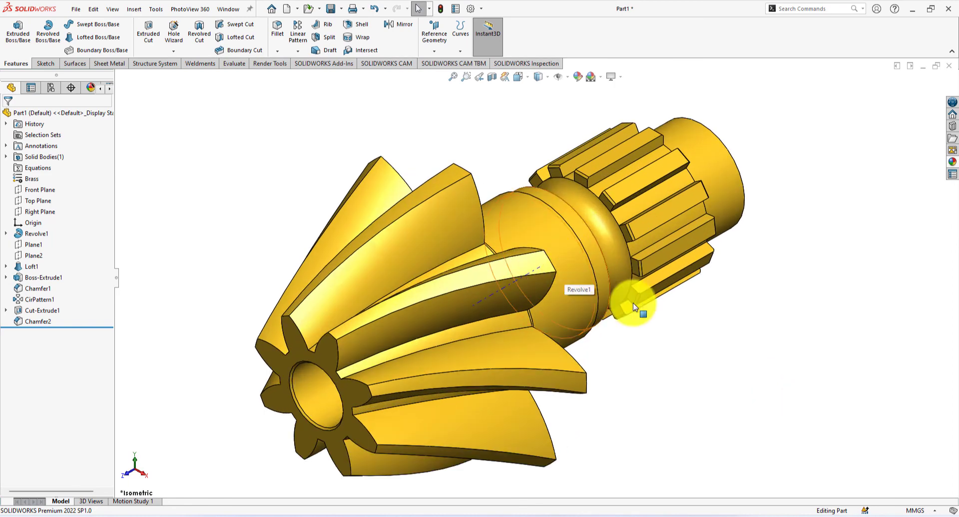
pyautogui.click(769, 404)
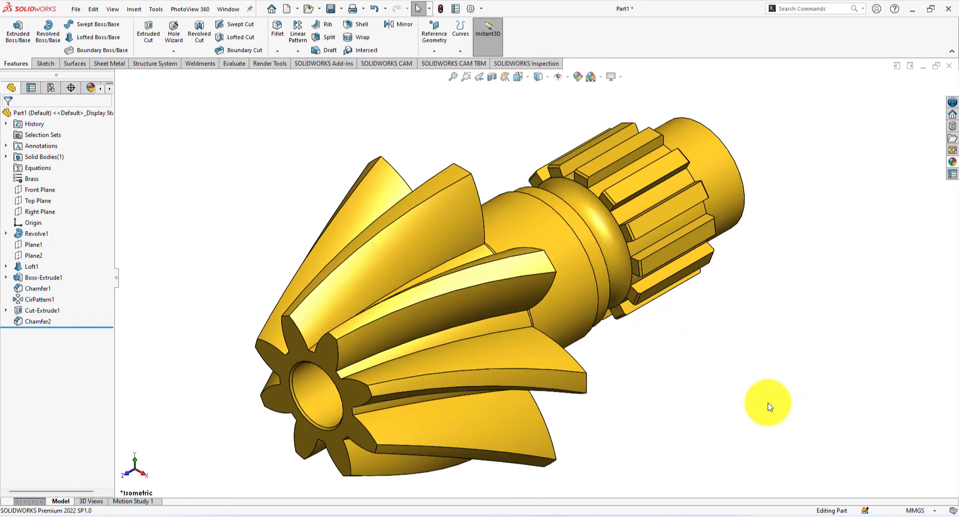